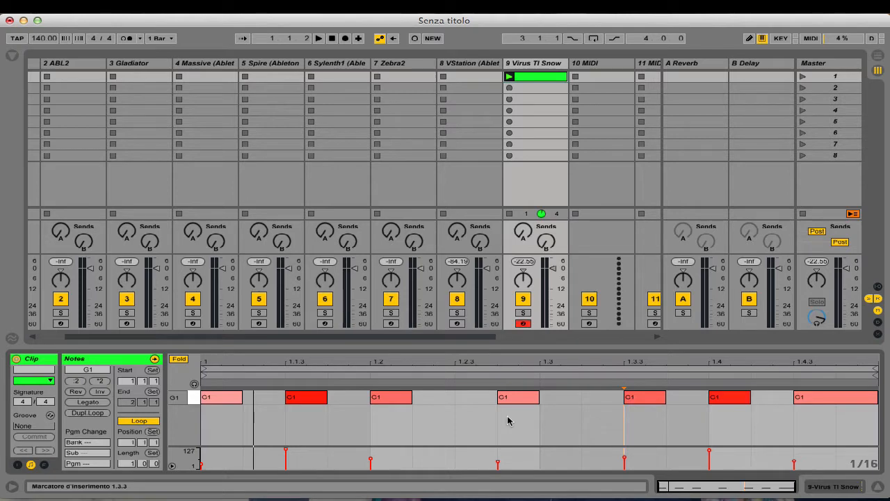
Delete the clip's G1 note at 1.1.1 and set the velocity of the note at 1.1.3 to 127, auditioning the loop.
{"action": "key", "text": "space"}
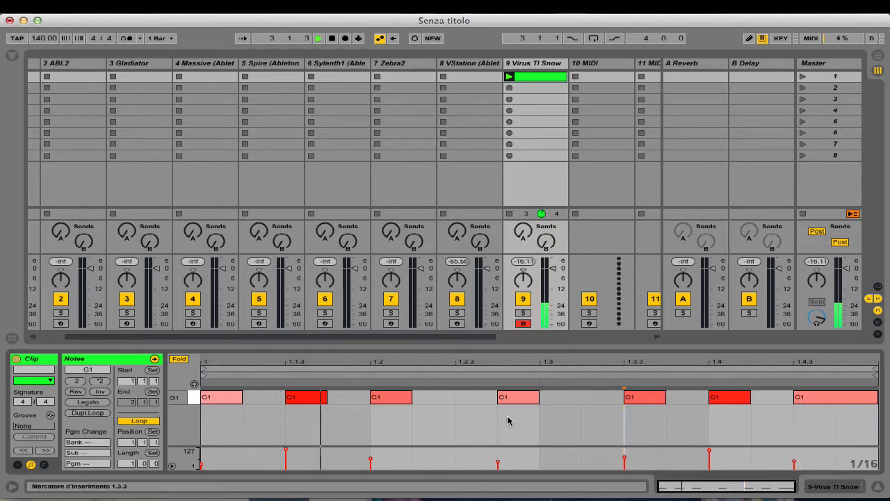
{"action": "key", "text": "space"}
{"action": "double_click", "coordinate": [222, 398]}
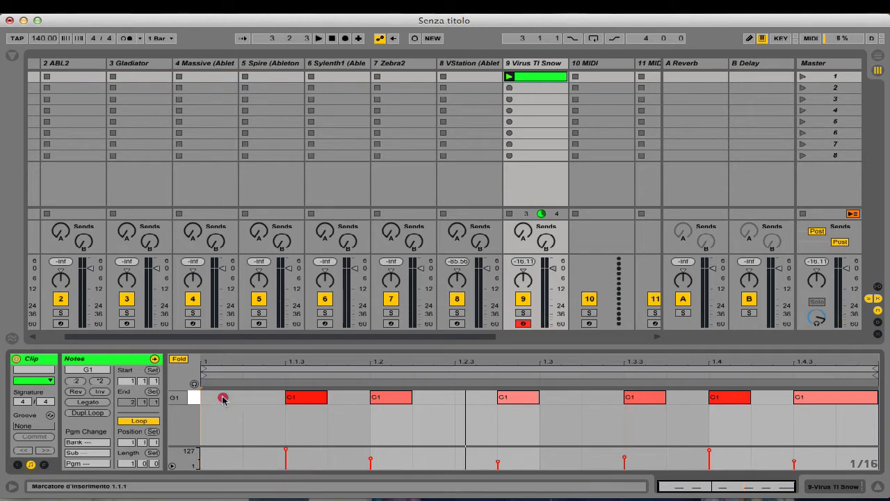
{"action": "key", "text": "space"}
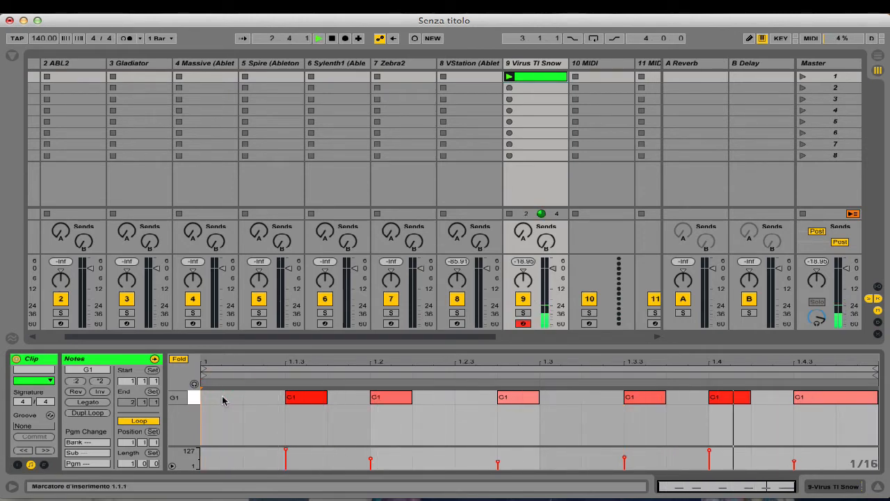
{"action": "key", "text": "space"}
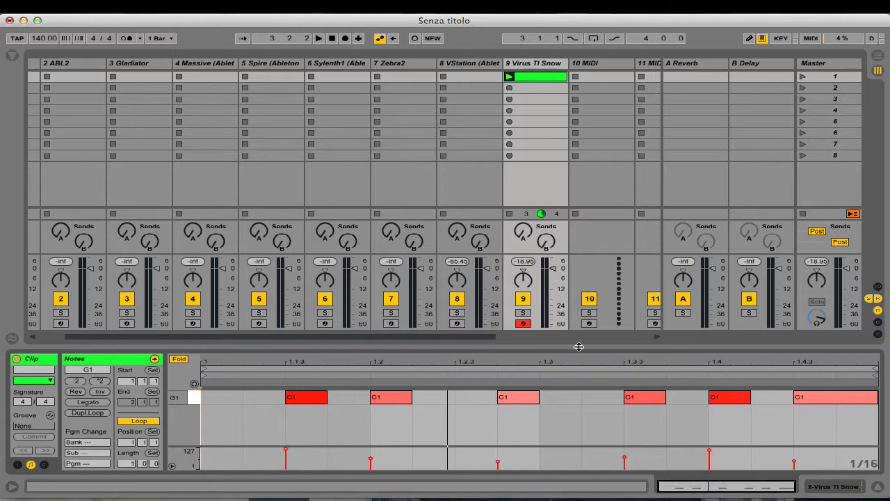
{"action": "left_click", "coordinate": [285, 453]}
{"action": "left_click_drag", "start_coordinate": [285, 453], "coordinate": [285, 448]}
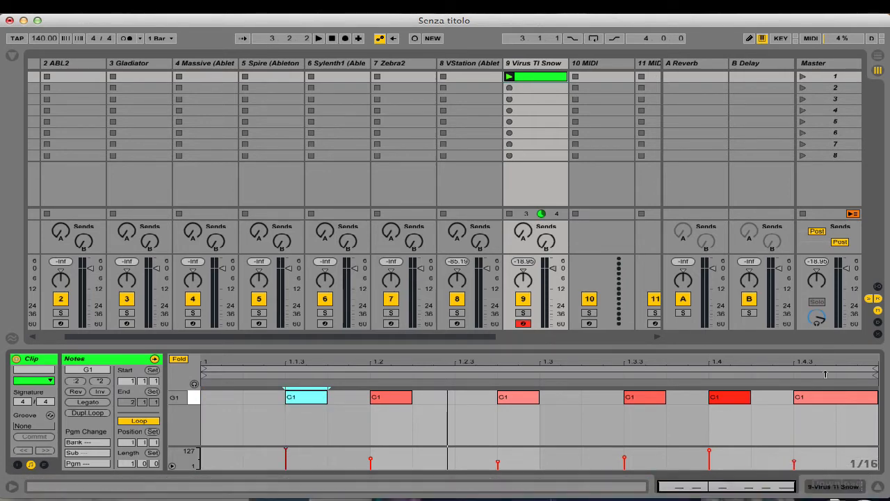
{"action": "left_click", "coordinate": [831, 487]}
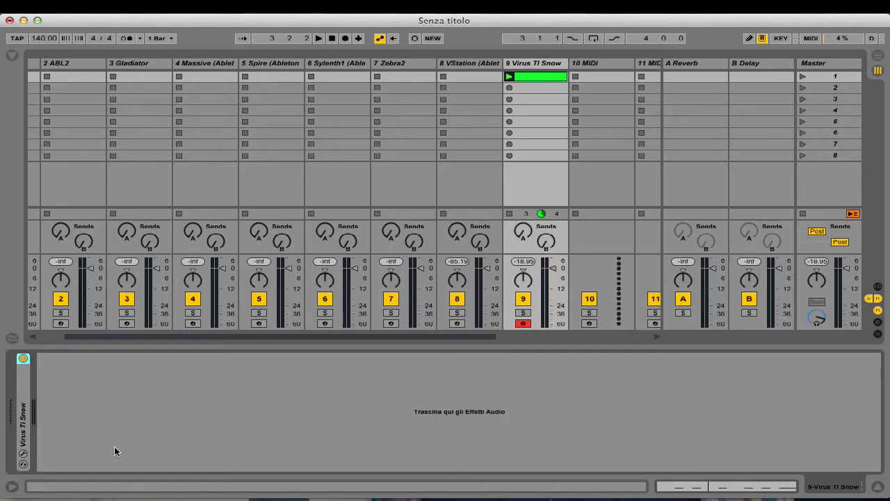
{"action": "left_click", "coordinate": [23, 454]}
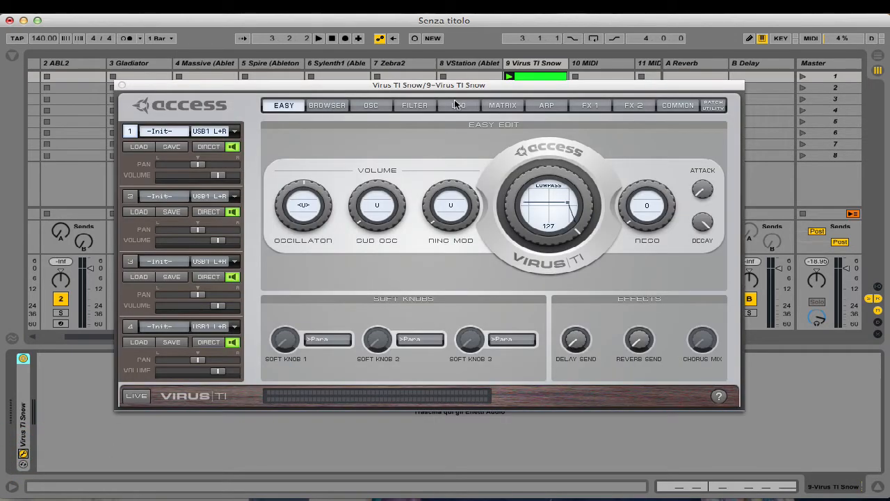
{"action": "left_click", "coordinate": [796, 486]}
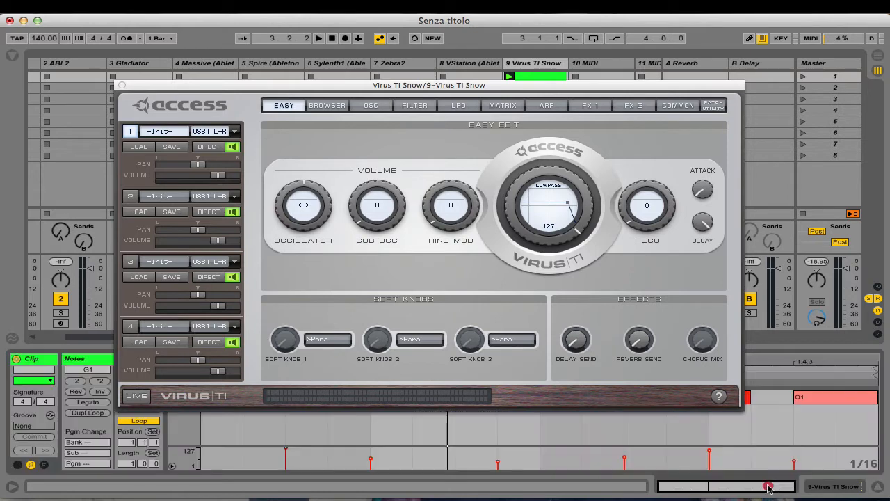
{"action": "left_click", "coordinate": [121, 86]}
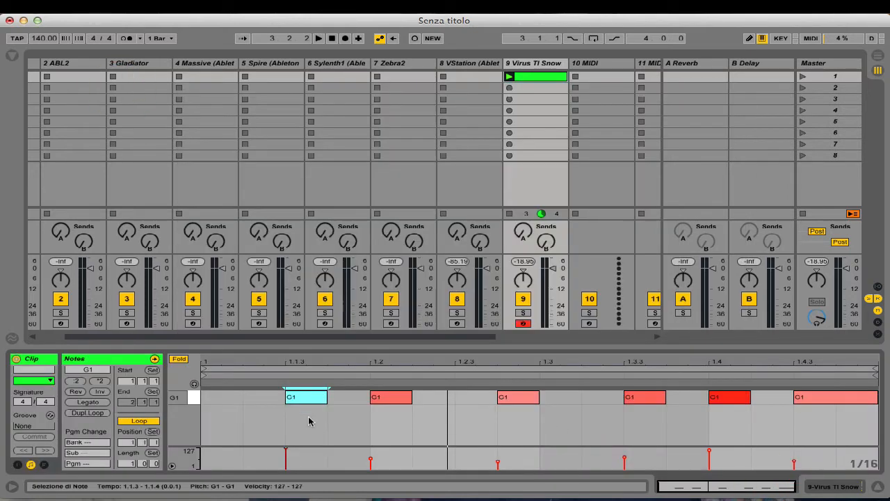
Move the G1 note at 1.2.1 to 1.2.2 and add a sixteenth note at 1.1.2.
{"action": "left_click_drag", "start_coordinate": [393, 399], "coordinate": [433, 398]}
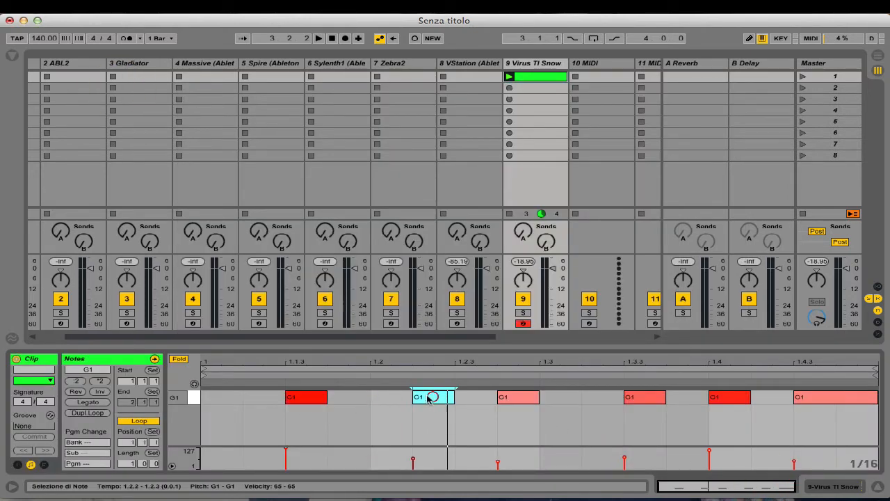
{"action": "left_click", "coordinate": [257, 398]}
{"action": "double_click", "coordinate": [257, 398]}
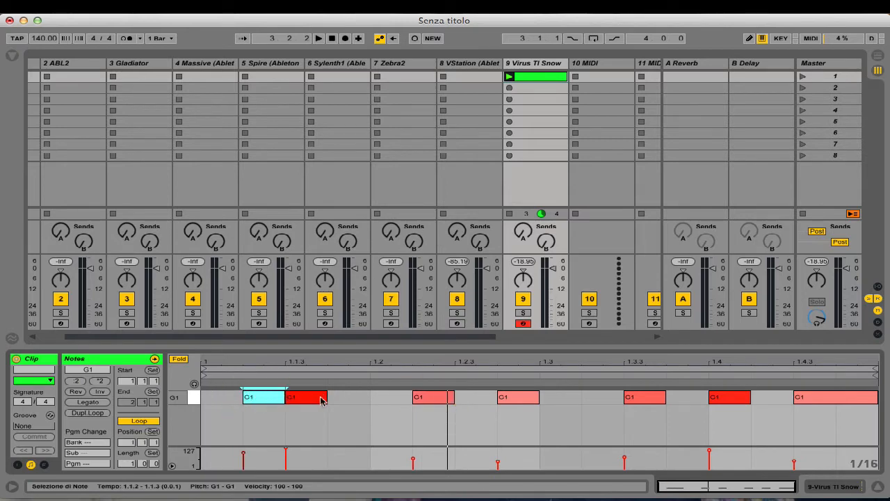
Move the note at 1.1.3 to 1.1.4 and shorten it to about half a sixteenth while the clip plays.
{"action": "mouse_move", "coordinate": [324, 399]}
{"action": "left_mouse_down"}
{"action": "mouse_move", "coordinate": [292, 399]}
{"action": "mouse_move", "coordinate": [333, 397]}
{"action": "left_mouse_up"}
{"action": "key", "text": "space"}
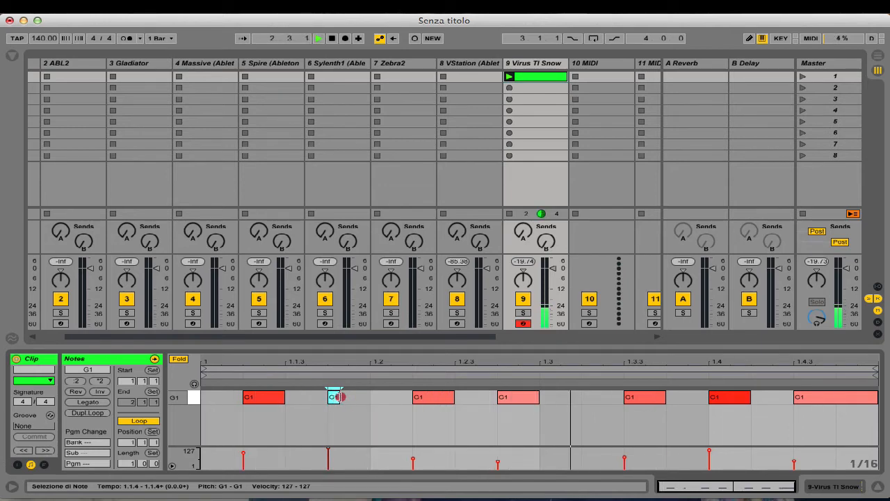
{"action": "left_click", "coordinate": [341, 396]}
{"action": "left_click_drag", "start_coordinate": [341, 396], "coordinate": [349, 397]}
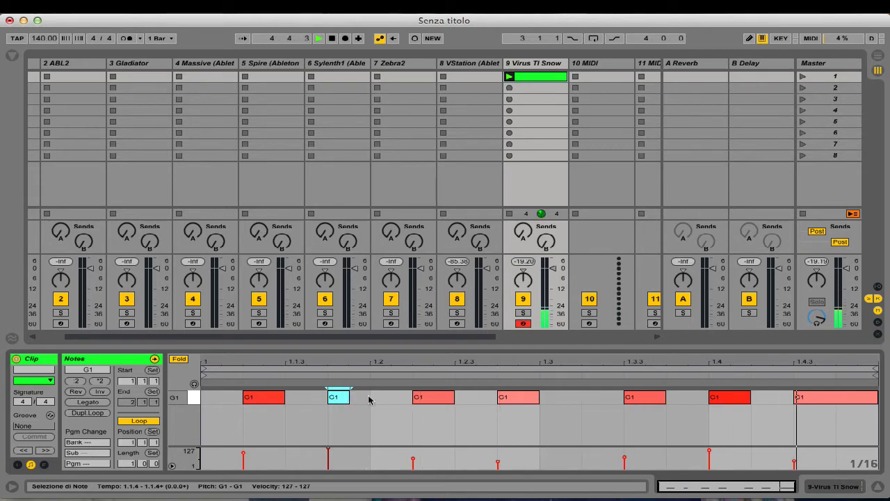
Add a very short G1 note at 1.2.1 and a two-sixteenth note at 1.3.2 that covers the one at 1.3.3.
{"action": "double_click", "coordinate": [376, 398]}
{"action": "left_click_drag", "start_coordinate": [413, 397], "coordinate": [380, 397]}
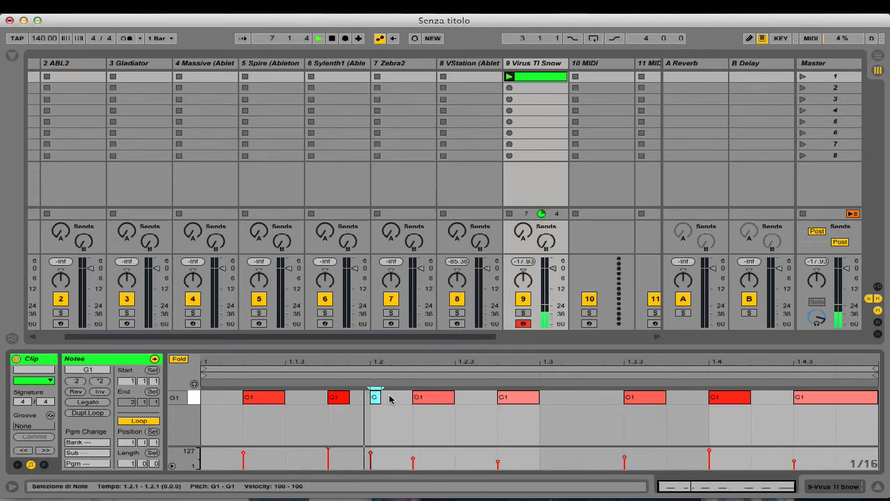
{"action": "double_click", "coordinate": [585, 396]}
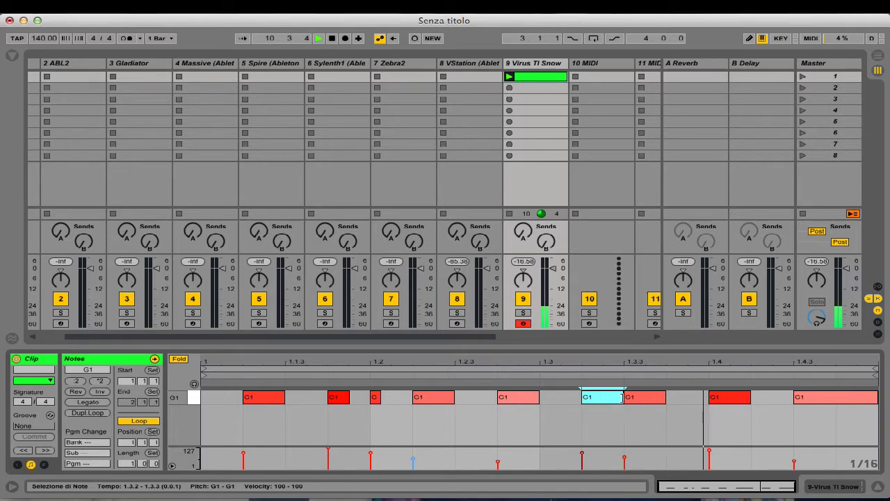
{"action": "left_click_drag", "start_coordinate": [622, 398], "coordinate": [666, 397]}
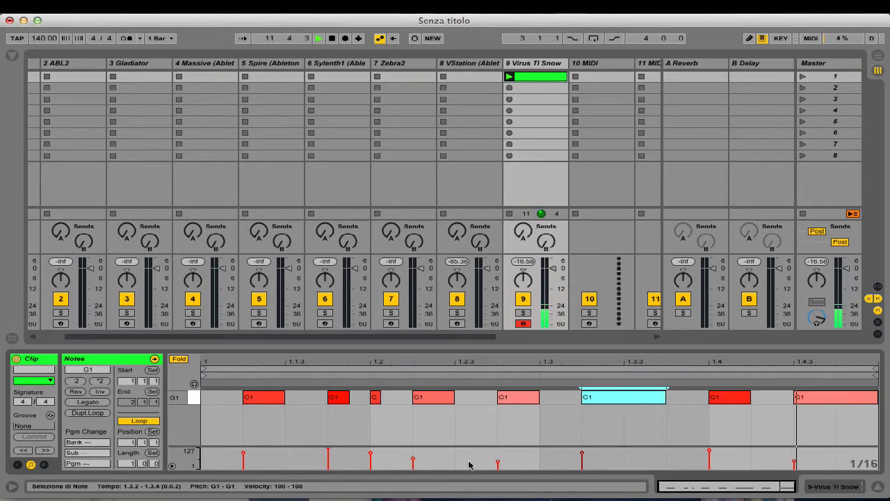
Lower the velocity of the short note at 1.2.1, raise the note at 1.2.2 to velocity 87, and stop playback.
{"action": "left_click_drag", "start_coordinate": [371, 453], "coordinate": [370, 464]}
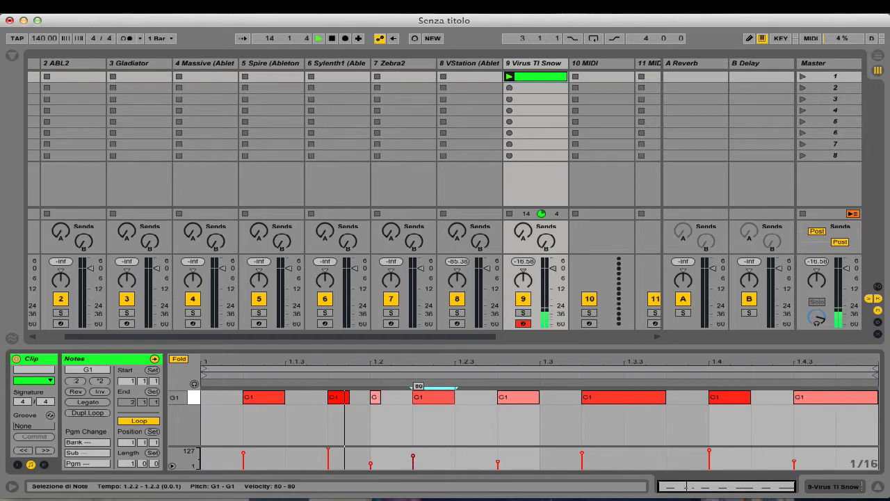
{"action": "left_click", "coordinate": [413, 461]}
{"action": "key", "text": "space"}
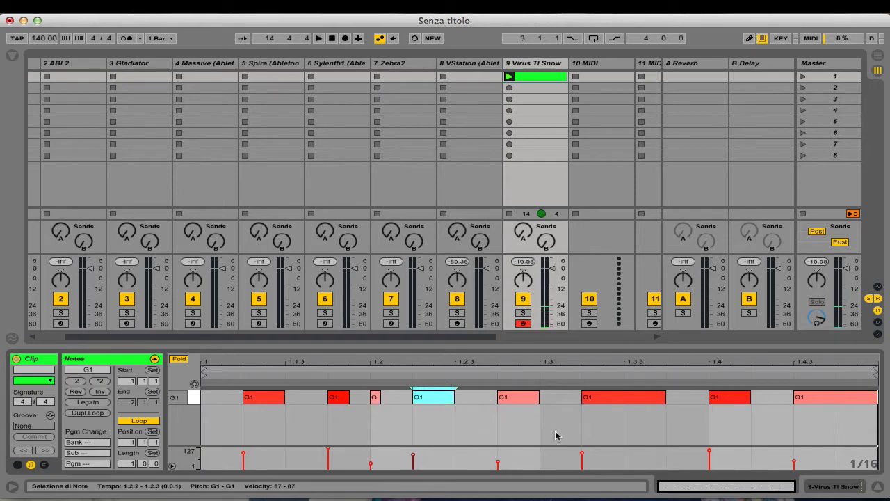
Open the Virus TI Snow editor's oscillator settings and shift the Osc 1/2 balance fully to oscillator 1.
{"action": "left_click", "coordinate": [831, 486]}
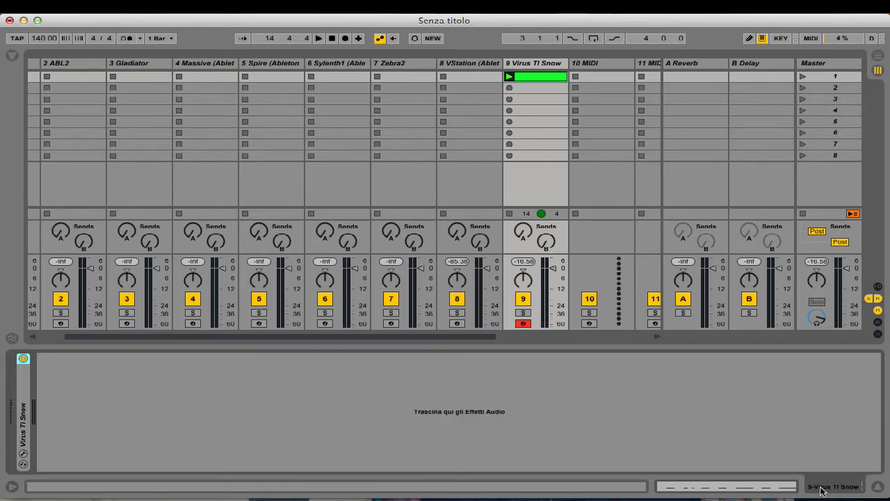
{"action": "left_click", "coordinate": [23, 453]}
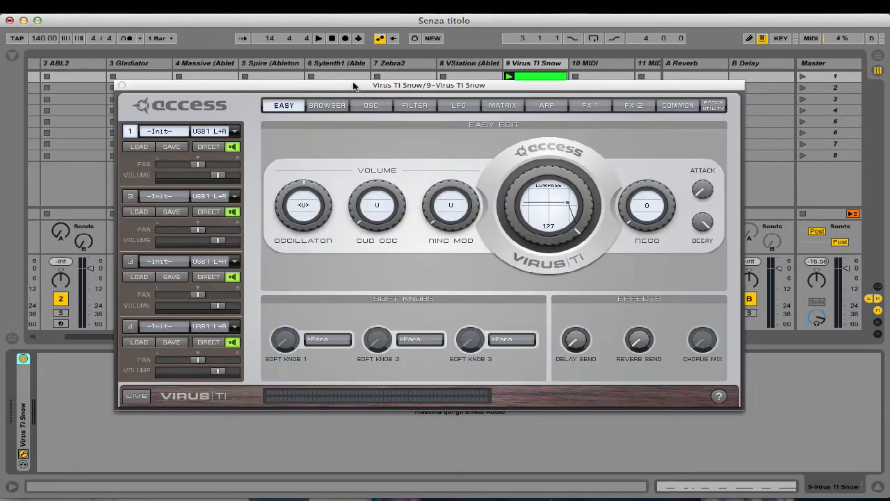
{"action": "left_click_drag", "start_coordinate": [354, 85], "coordinate": [355, 110]}
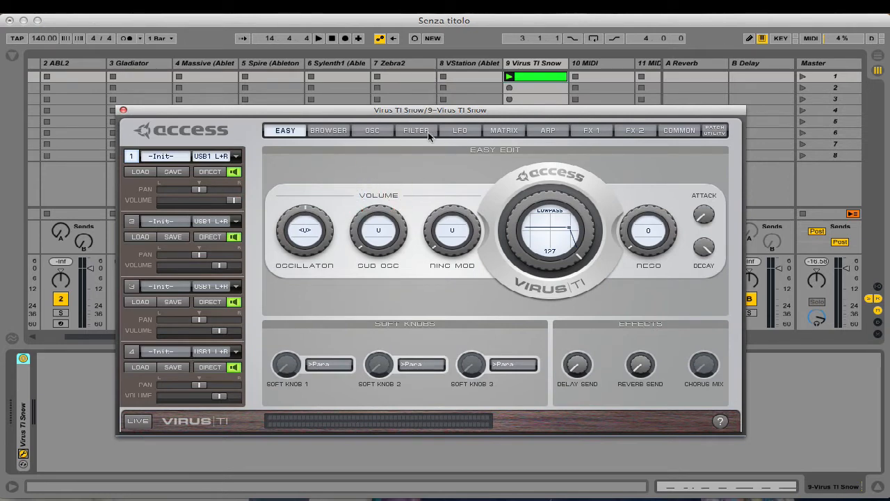
{"action": "left_click", "coordinate": [381, 132]}
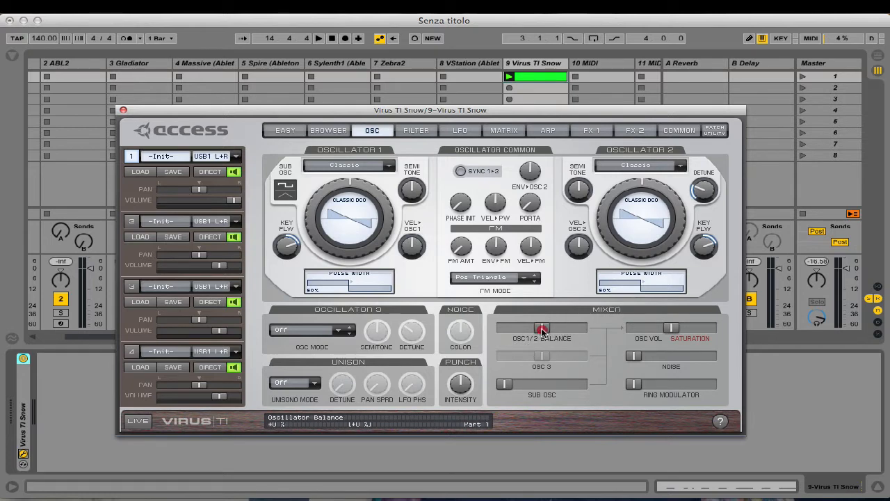
{"action": "left_click_drag", "start_coordinate": [541, 330], "coordinate": [502, 328]}
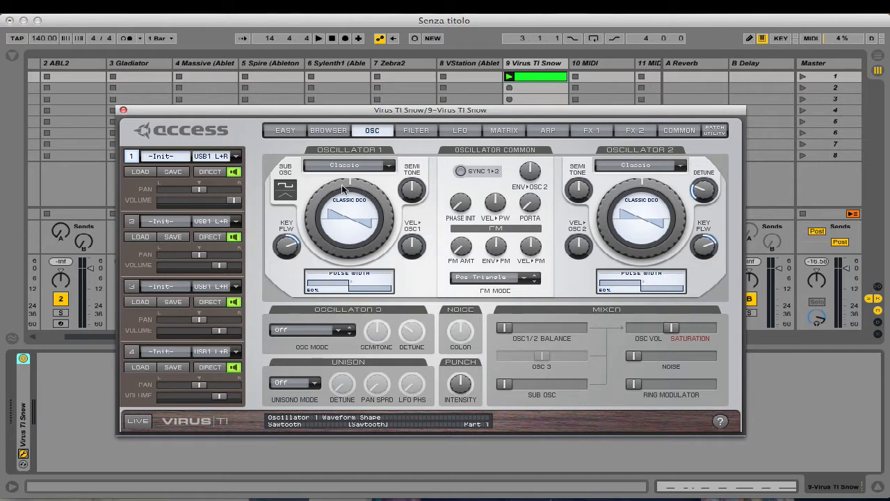
Switch the sub oscillator to the triangle wave and set its volume to 86 while auditioning the clip.
{"action": "left_click", "coordinate": [286, 190]}
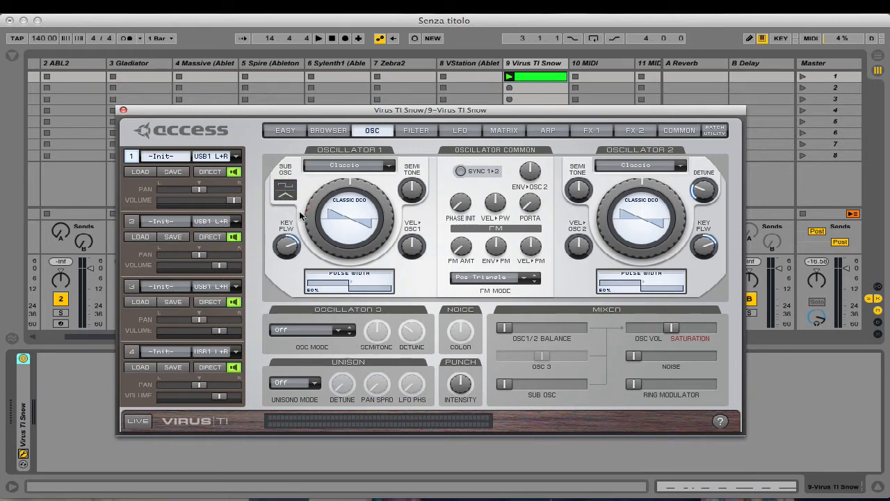
{"action": "left_click", "coordinate": [504, 385]}
{"action": "left_click_drag", "start_coordinate": [505, 385], "coordinate": [566, 386]}
{"action": "left_click", "coordinate": [566, 383]}
{"action": "key", "text": "space"}
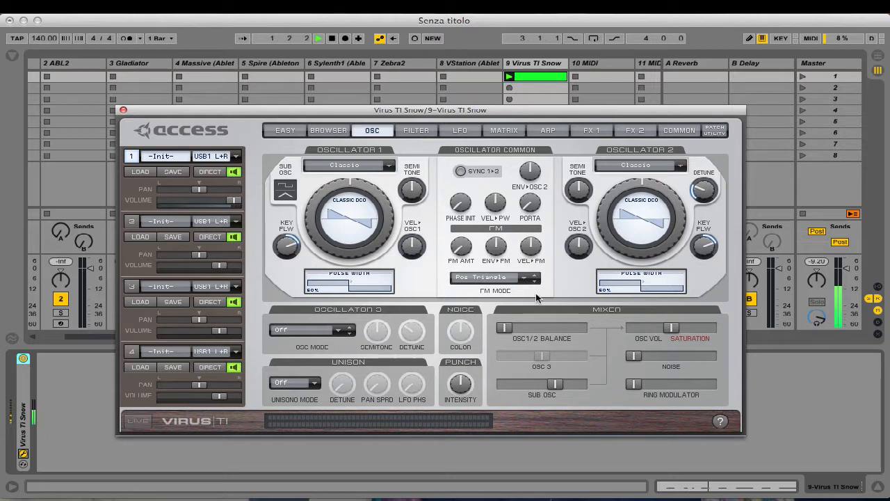
{"action": "mouse_move", "coordinate": [560, 384]}
{"action": "left_mouse_down"}
{"action": "mouse_move", "coordinate": [478, 385]}
{"action": "mouse_move", "coordinate": [574, 385]}
{"action": "mouse_move", "coordinate": [555, 386]}
{"action": "left_mouse_up"}
{"action": "key", "text": "space"}
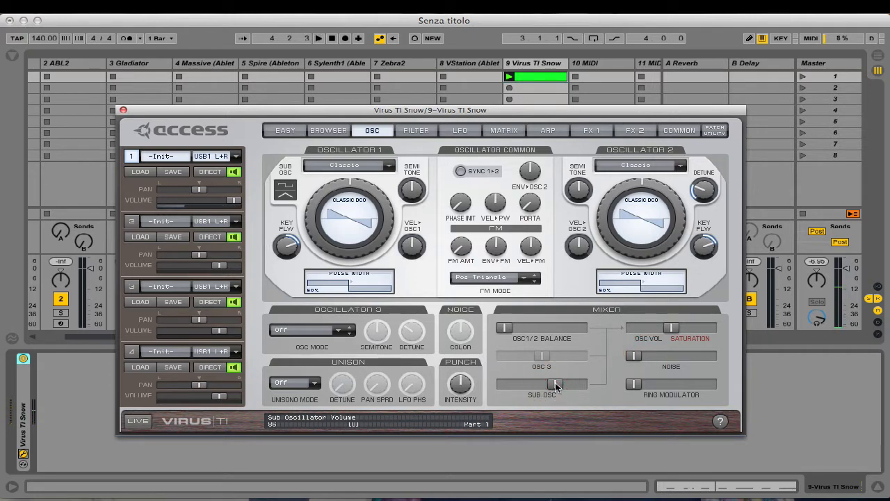
Mix in a small amount of noise and raise the noise color to a positive value while auditioning the clip.
{"action": "mouse_move", "coordinate": [627, 354]}
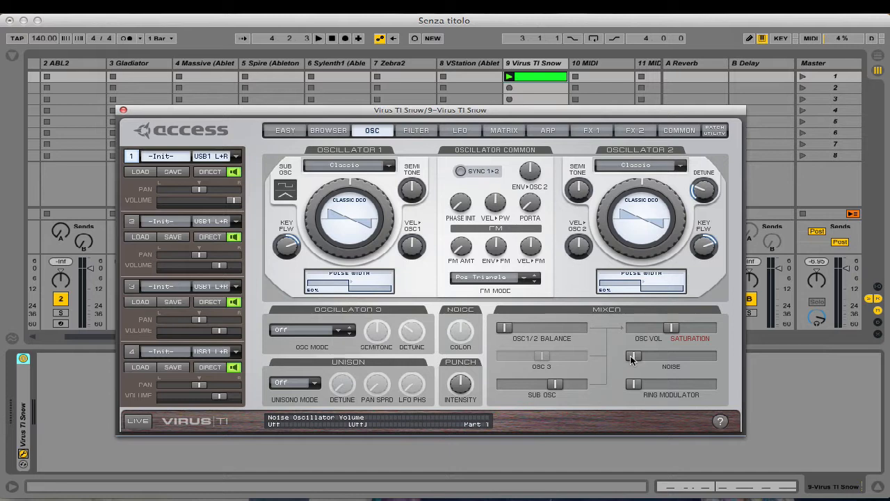
{"action": "left_click_drag", "start_coordinate": [631, 358], "coordinate": [650, 357]}
{"action": "left_click_drag", "start_coordinate": [463, 336], "coordinate": [462, 306]}
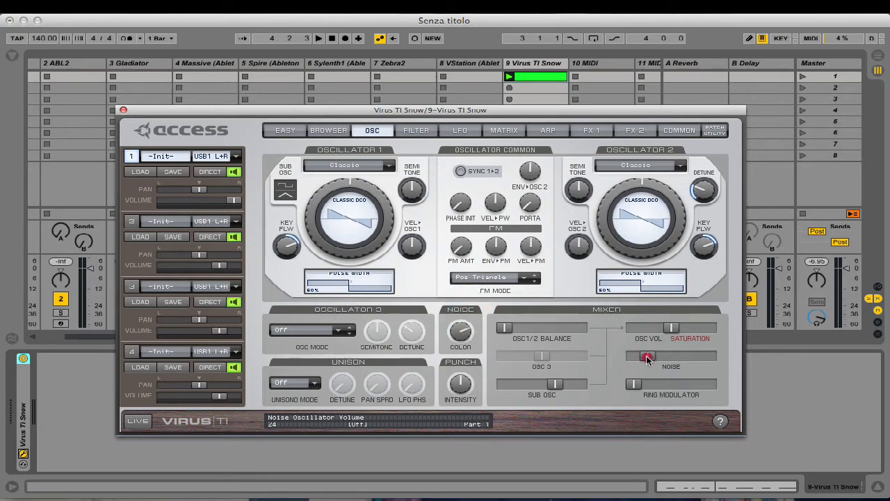
{"action": "key", "text": "space"}
{"action": "left_click_drag", "start_coordinate": [650, 358], "coordinate": [640, 359]}
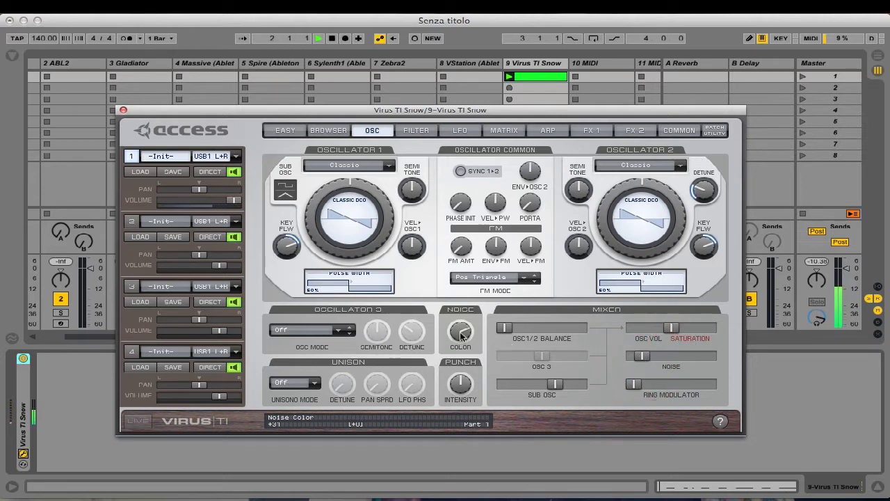
{"action": "left_click_drag", "start_coordinate": [459, 332], "coordinate": [456, 325]}
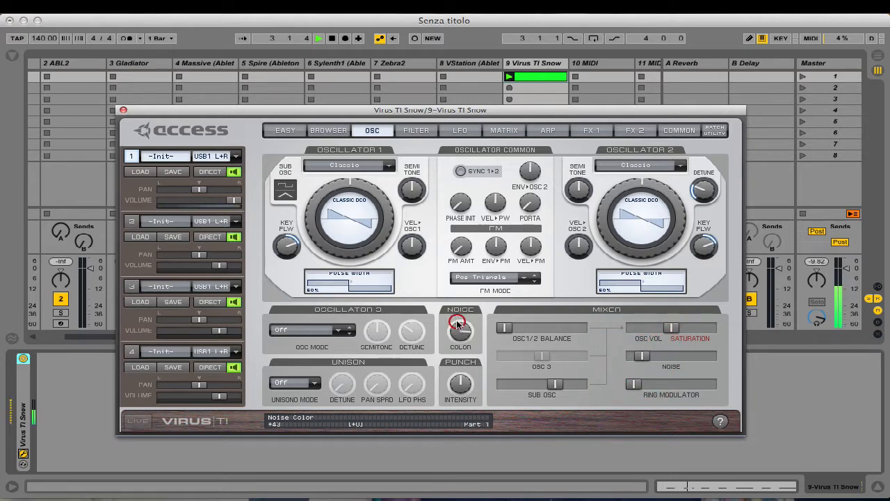
{"action": "left_click_drag", "start_coordinate": [641, 356], "coordinate": [643, 356]}
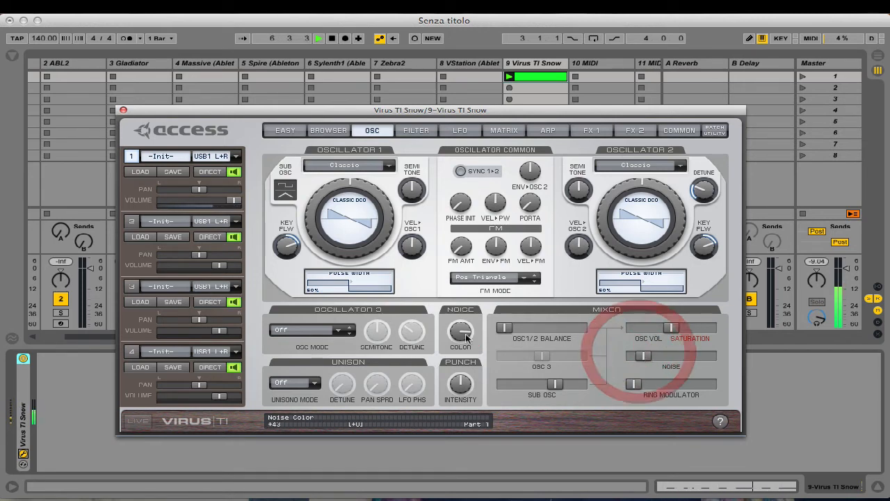
{"action": "left_click_drag", "start_coordinate": [466, 337], "coordinate": [466, 334]}
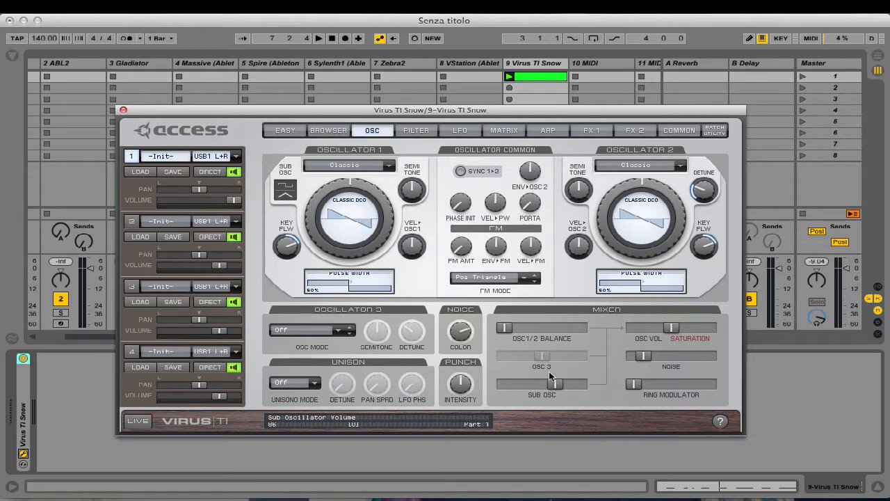
Set the sub oscillator volume to 83.
{"action": "left_click", "coordinate": [415, 132]}
{"action": "left_click", "coordinate": [369, 132]}
{"action": "left_click_drag", "start_coordinate": [554, 387], "coordinate": [552, 388]}
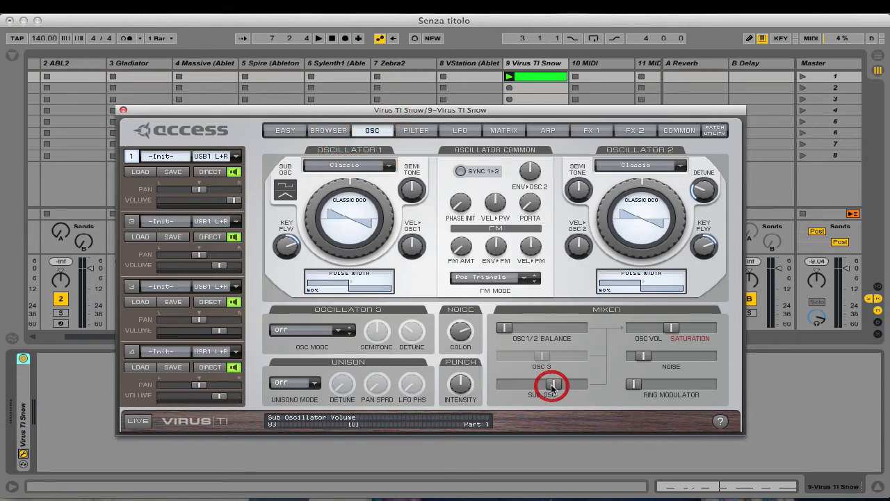
Show the filter settings and shift the filter balance fully to filter 1.
{"action": "left_click", "coordinate": [420, 132]}
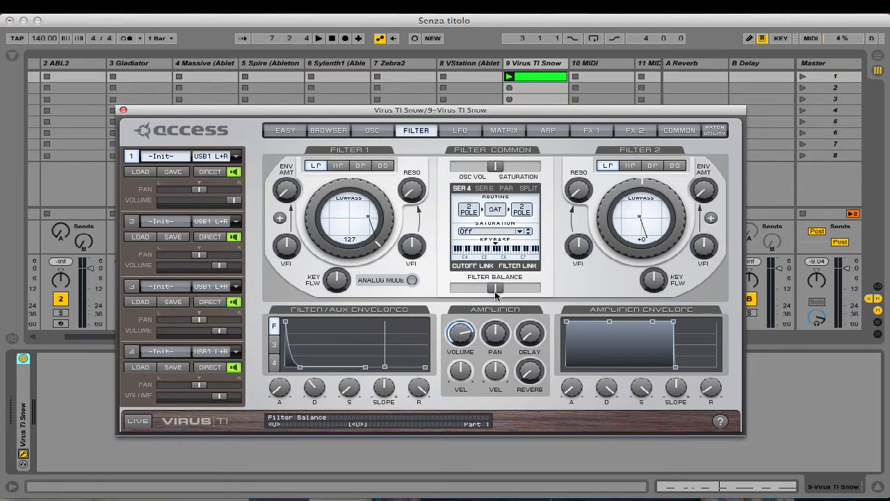
{"action": "left_click_drag", "start_coordinate": [494, 291], "coordinate": [367, 284]}
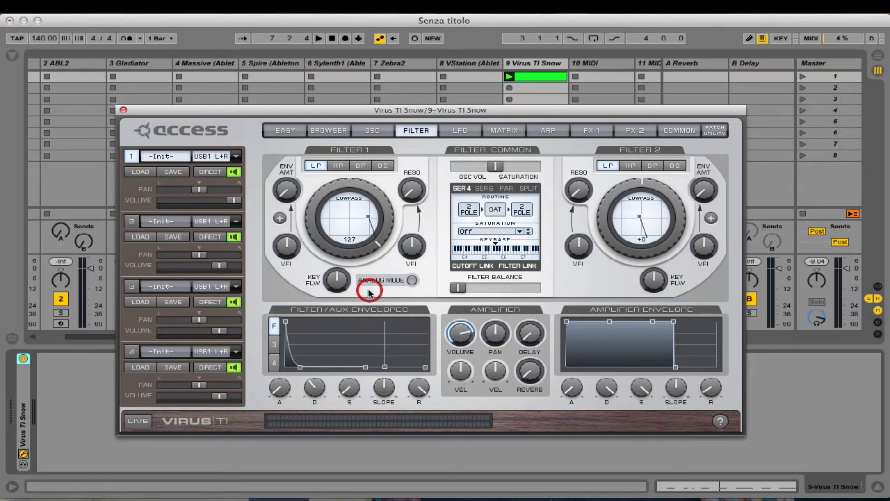
Switch filter 1 to band pass, raise its resonance and lower its cutoff to 55 while auditioning the clip.
{"action": "left_click", "coordinate": [362, 166]}
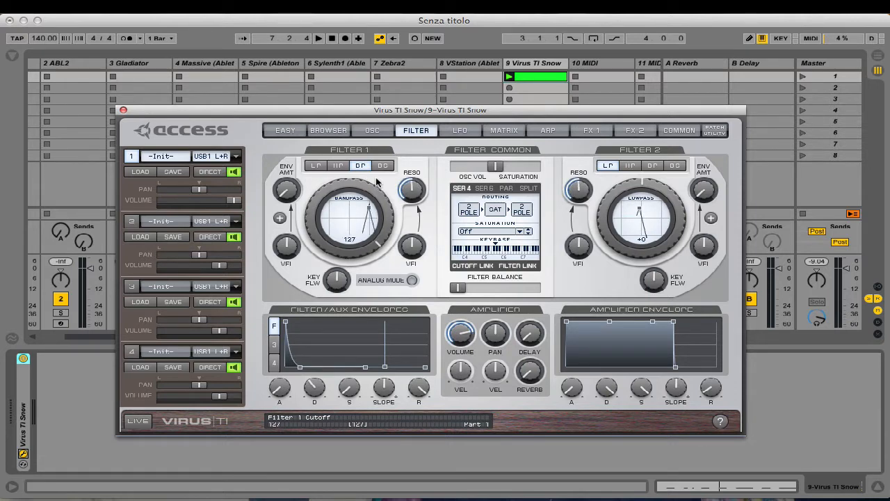
{"action": "key", "text": "space"}
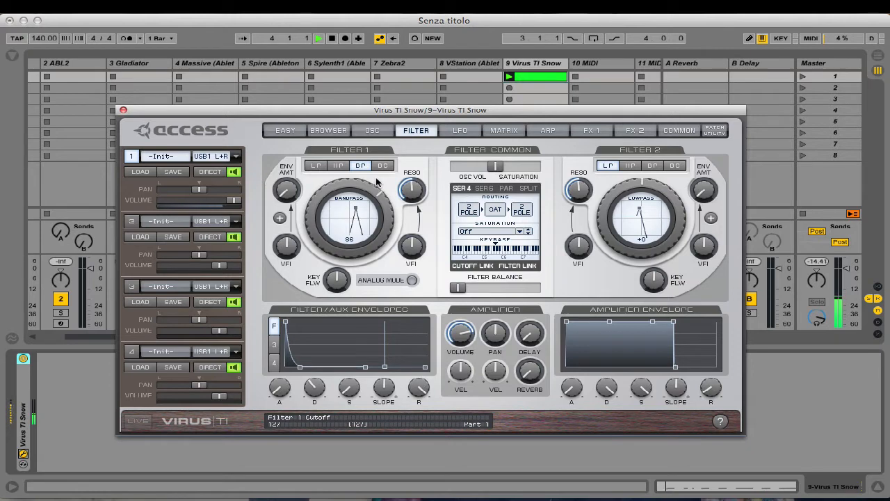
{"action": "key", "text": "space"}
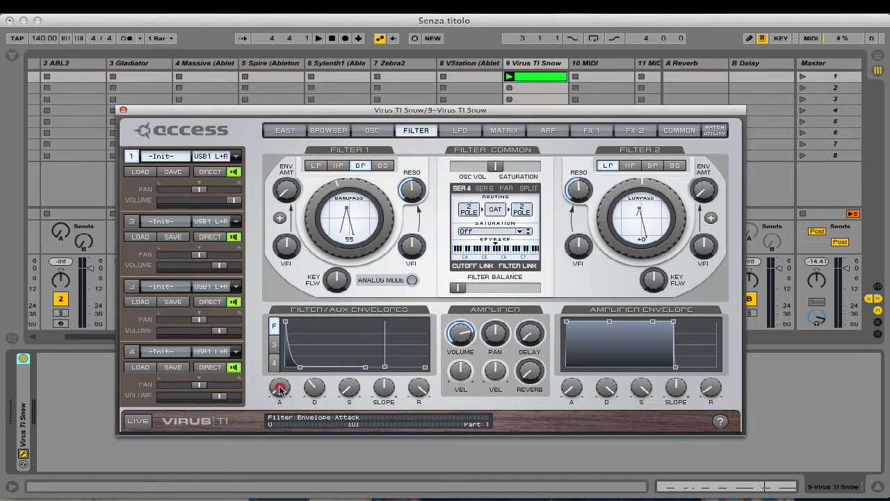
Set the filter envelope's attack to 49 and its decay to 30 while auditioning the clip.
{"action": "left_click_drag", "start_coordinate": [279, 389], "coordinate": [277, 339]}
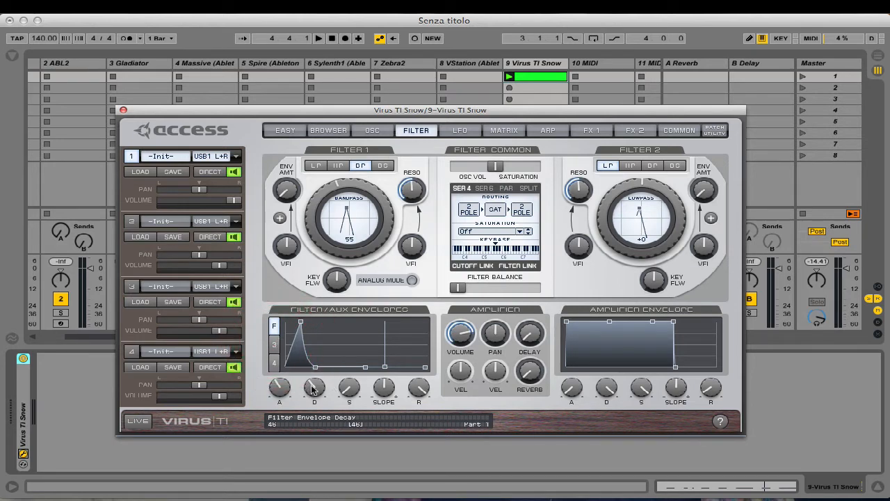
{"action": "left_click_drag", "start_coordinate": [316, 389], "coordinate": [318, 425]}
{"action": "key", "text": "space"}
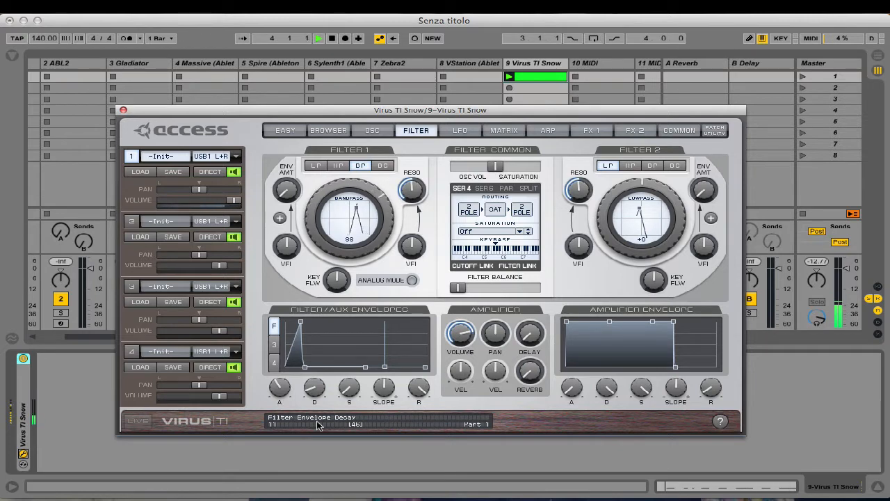
{"action": "left_click_drag", "start_coordinate": [315, 390], "coordinate": [316, 376]}
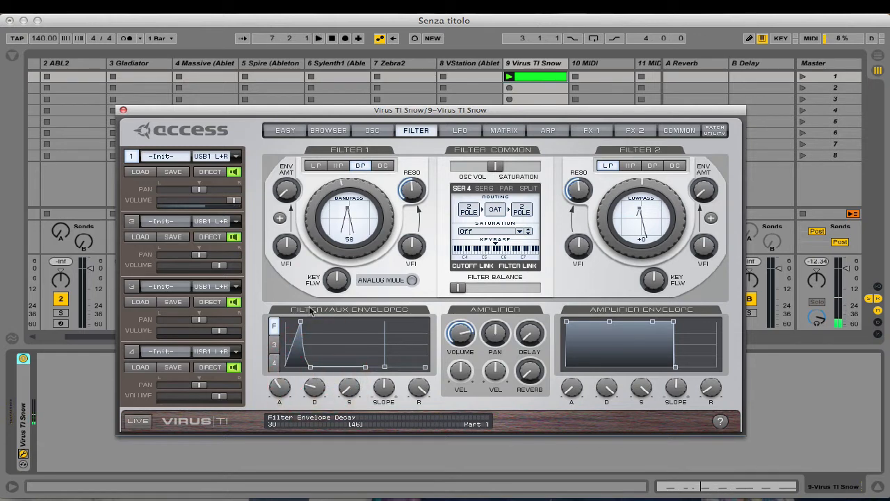
Set filter 1's envelope amount to 57.8 % and its cutoff to 83 while auditioning the clip.
{"action": "left_click_drag", "start_coordinate": [290, 196], "coordinate": [299, 130]}
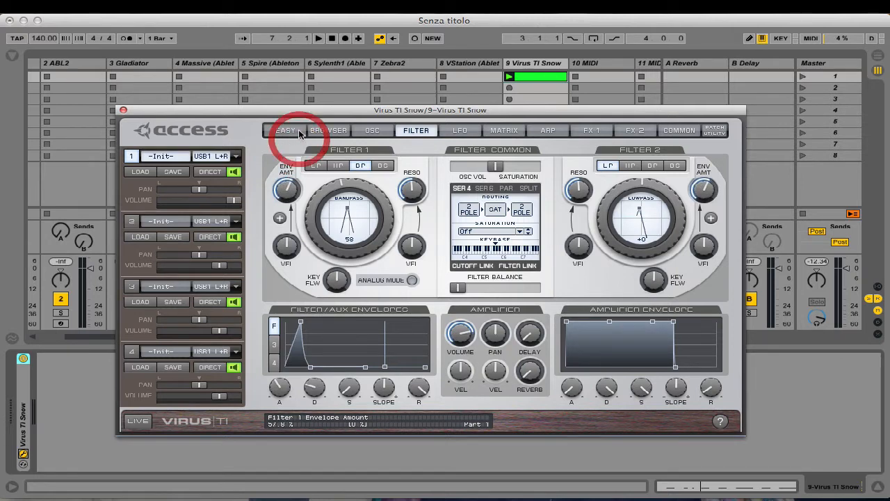
{"action": "key", "text": "space"}
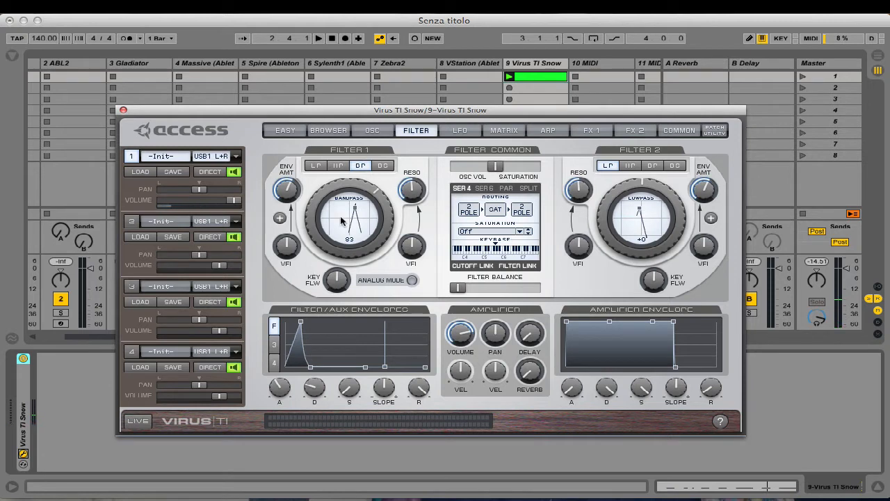
{"action": "mouse_move", "coordinate": [355, 190]}
Shorten the filter envelope's decay to 10, reduce its release and fine-tune its attack while auditioning the clip.
{"action": "mouse_move", "coordinate": [293, 392]}
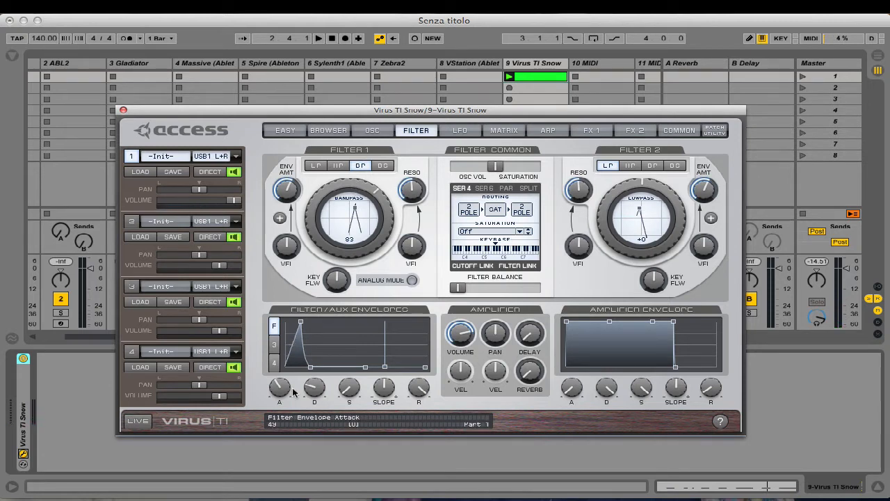
{"action": "left_click_drag", "start_coordinate": [278, 388], "coordinate": [280, 392]}
{"action": "left_click_drag", "start_coordinate": [280, 391], "coordinate": [322, 415]}
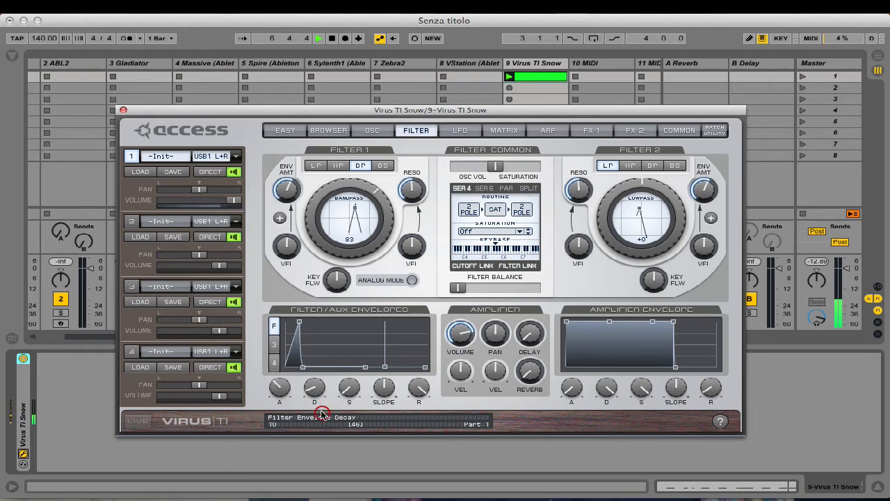
{"action": "left_click_drag", "start_coordinate": [420, 388], "coordinate": [415, 455]}
{"action": "left_click_drag", "start_coordinate": [349, 387], "coordinate": [354, 427]}
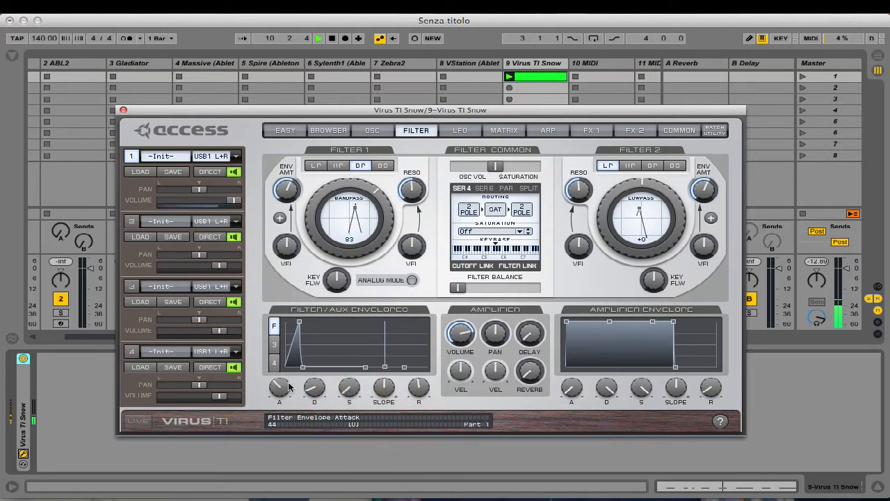
{"action": "mouse_move", "coordinate": [279, 387]}
{"action": "left_mouse_down"}
{"action": "mouse_move", "coordinate": [276, 374]}
{"action": "mouse_move", "coordinate": [276, 382]}
{"action": "left_mouse_up"}
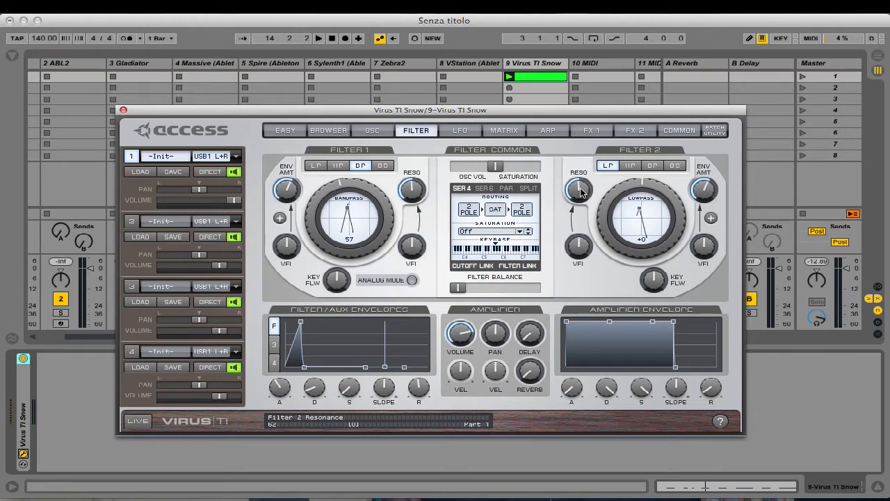
Unlink the two filters and turn filter 2's resonance down to zero.
{"action": "left_click", "coordinate": [513, 266]}
{"action": "left_click_drag", "start_coordinate": [579, 189], "coordinate": [580, 410]}
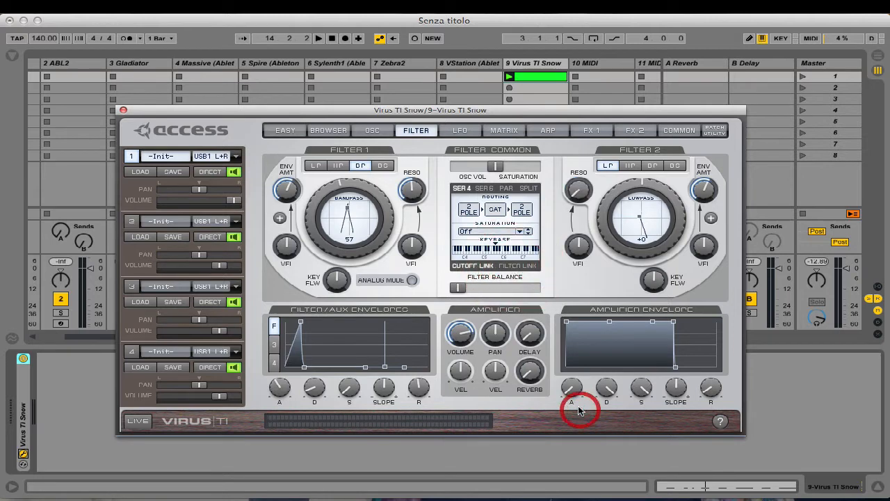
{"action": "left_click_drag", "start_coordinate": [314, 389], "coordinate": [310, 368]}
Select envelope 3 for editing, check the modulation matrix, and raise the envelope's attack and decay slightly.
{"action": "left_click", "coordinate": [275, 346]}
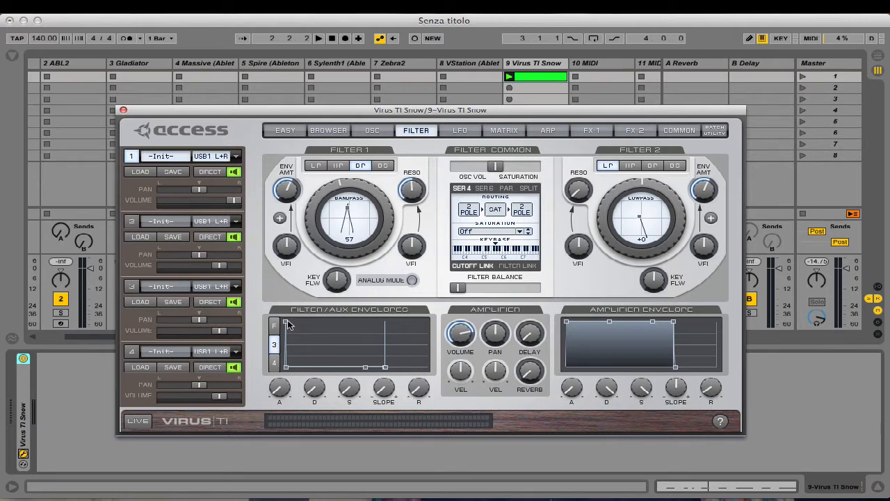
{"action": "left_click", "coordinate": [502, 131]}
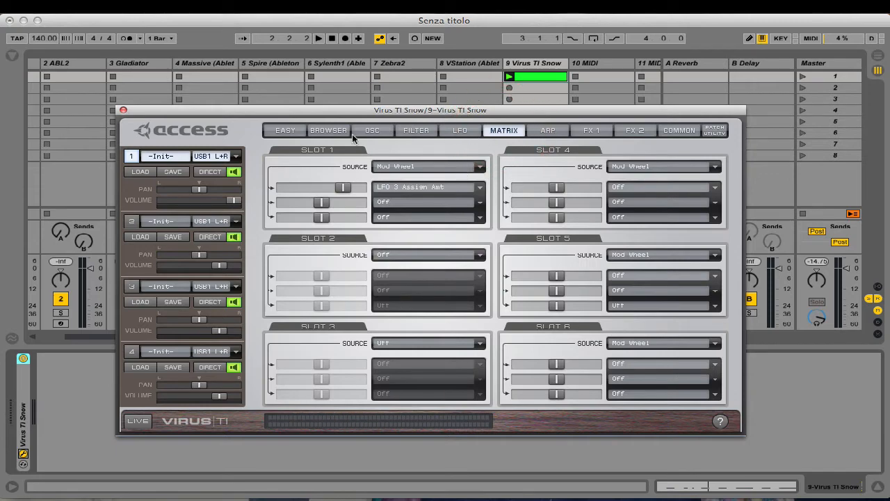
{"action": "left_click", "coordinate": [415, 130]}
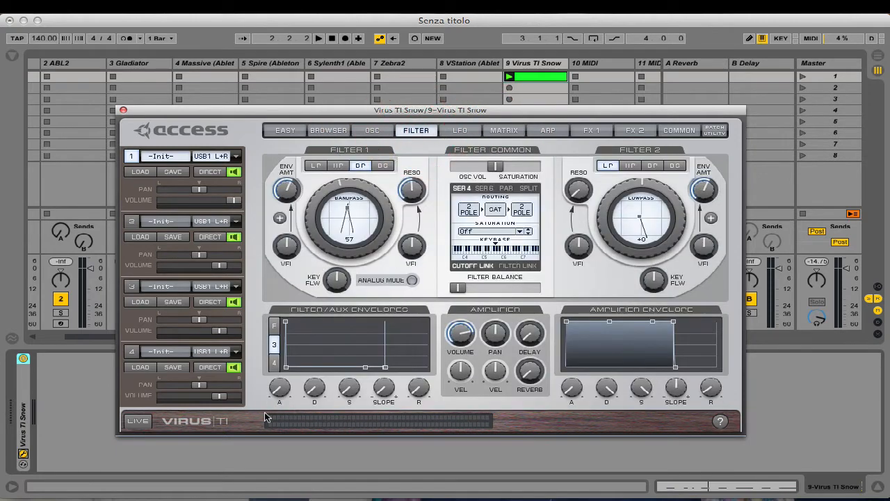
{"action": "mouse_move", "coordinate": [285, 395]}
{"action": "left_click_drag", "start_coordinate": [317, 390], "coordinate": [282, 369]}
Load the HrdAndStub patch into part 2 and examine its oscillators, envelope 3 and filter envelope for reference.
{"action": "left_click", "coordinate": [327, 132]}
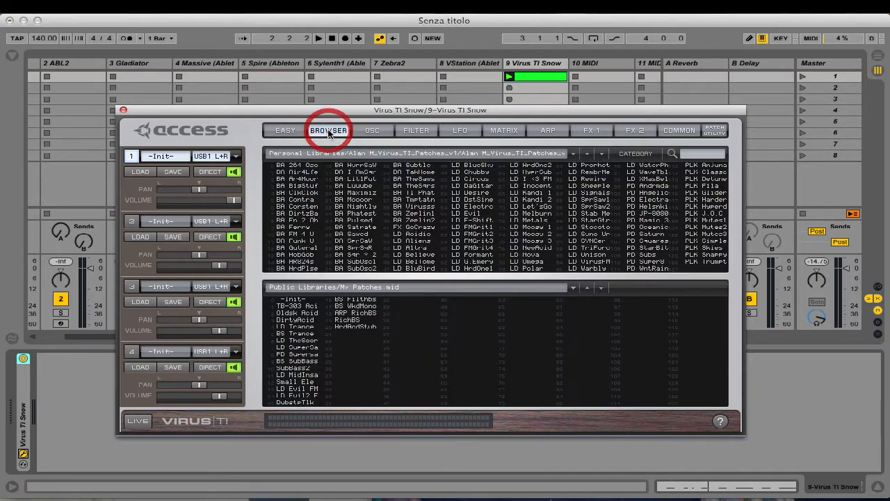
{"action": "left_click_drag", "start_coordinate": [355, 331], "coordinate": [134, 222]}
{"action": "left_click", "coordinate": [372, 130]}
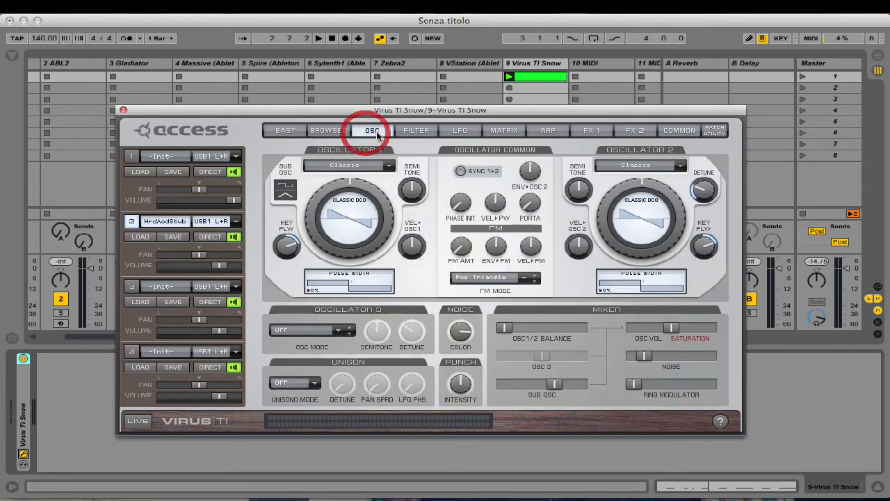
{"action": "left_click", "coordinate": [416, 130]}
{"action": "left_click", "coordinate": [274, 343]}
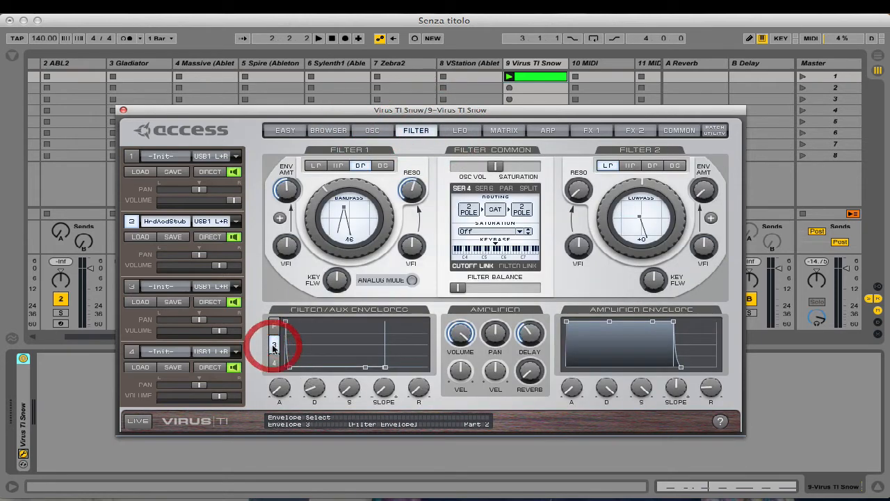
{"action": "left_click", "coordinate": [274, 327]}
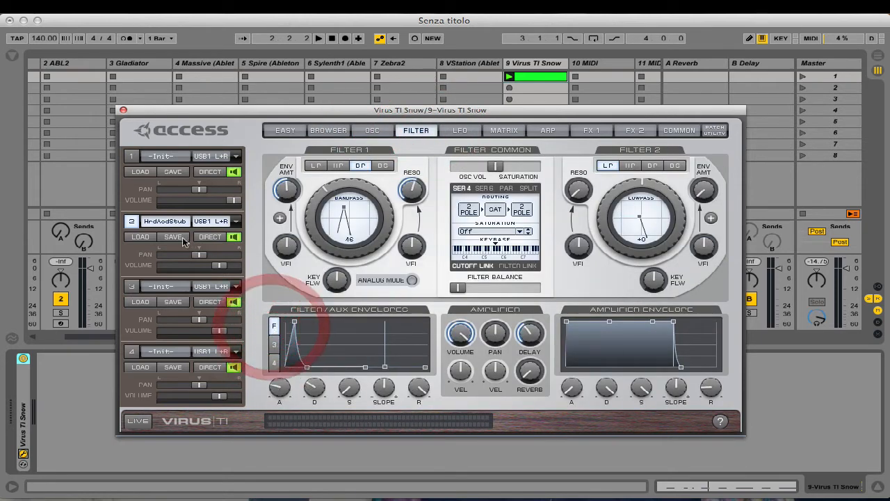
Restore part 2 to the -Init- patch from part 3 and return to part 1.
{"action": "left_click_drag", "start_coordinate": [167, 286], "coordinate": [164, 224]}
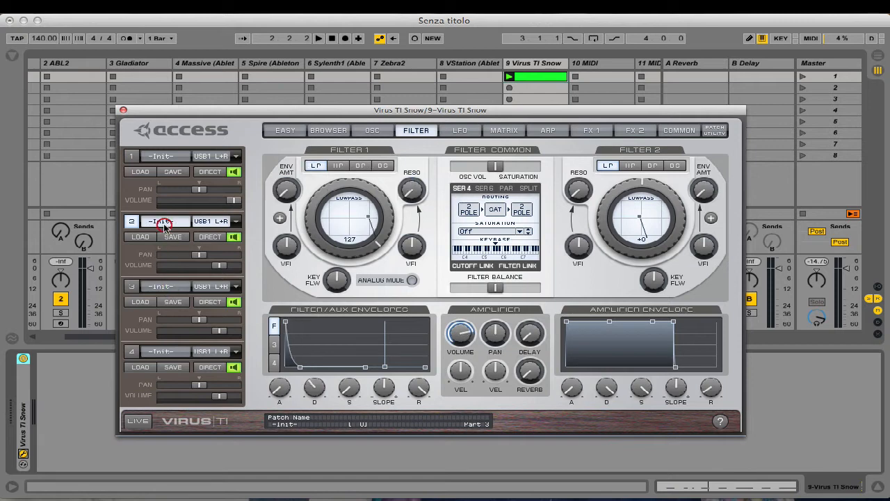
{"action": "left_click", "coordinate": [173, 153]}
{"action": "left_click", "coordinate": [132, 158]}
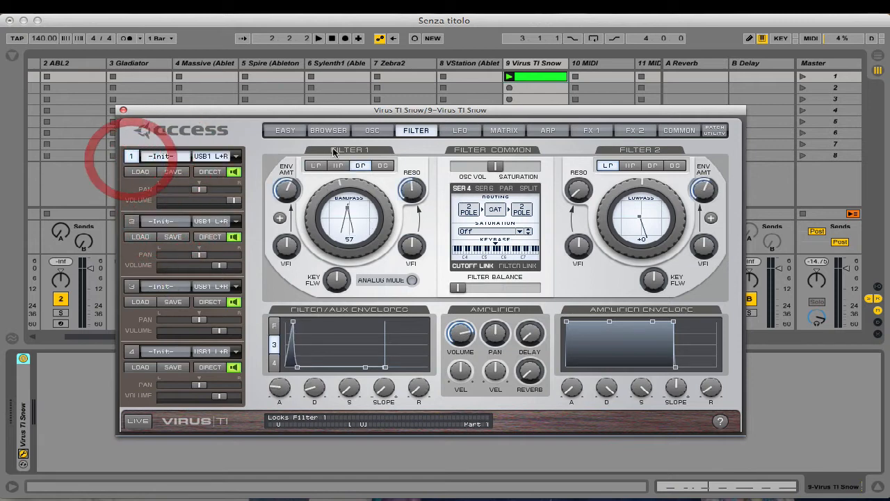
Set envelope 3's attack to zero and adjust it to a very short decay.
{"action": "left_click", "coordinate": [282, 387]}
{"action": "left_click_drag", "start_coordinate": [285, 390], "coordinate": [284, 491]}
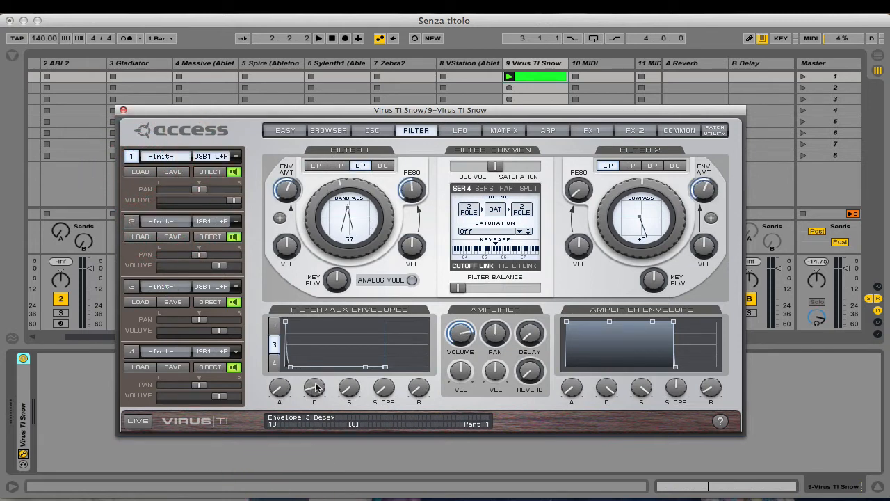
{"action": "left_click_drag", "start_coordinate": [313, 387], "coordinate": [317, 390]}
Sync LFO 1 to the clock at 1/8 and give it a sine waveform.
{"action": "left_click", "coordinate": [462, 131]}
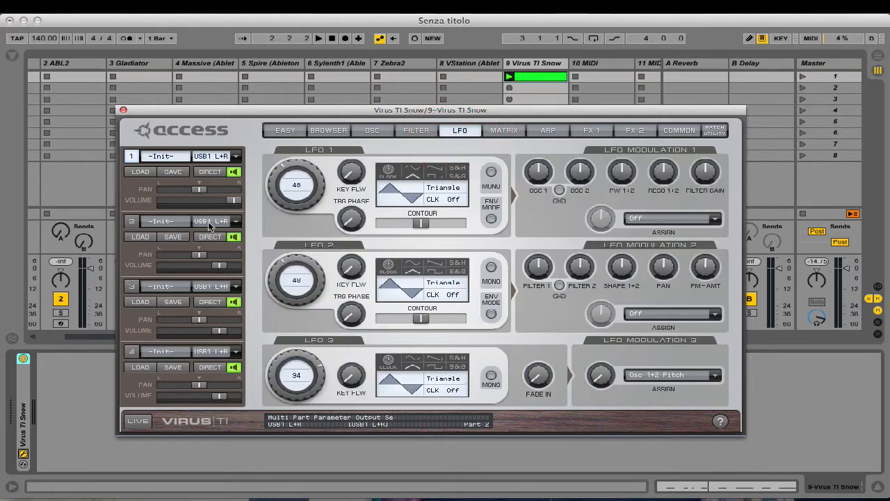
{"action": "left_click", "coordinate": [388, 169]}
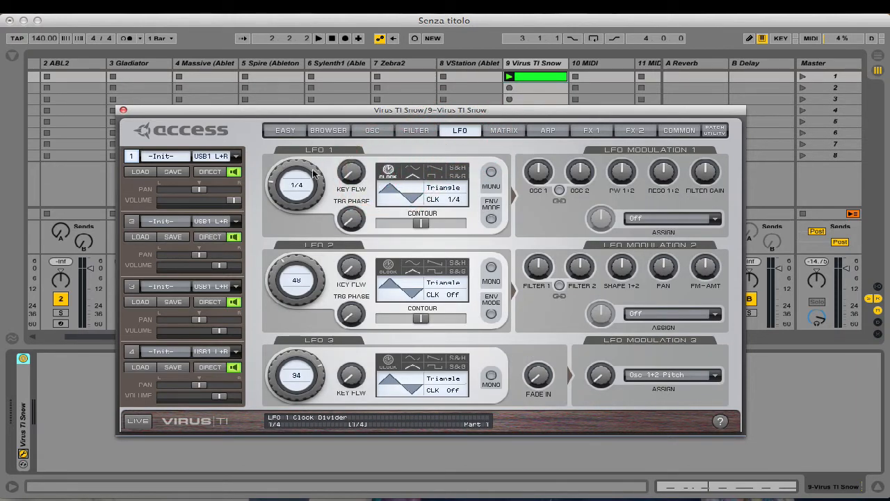
{"action": "left_click_drag", "start_coordinate": [294, 165], "coordinate": [291, 166]}
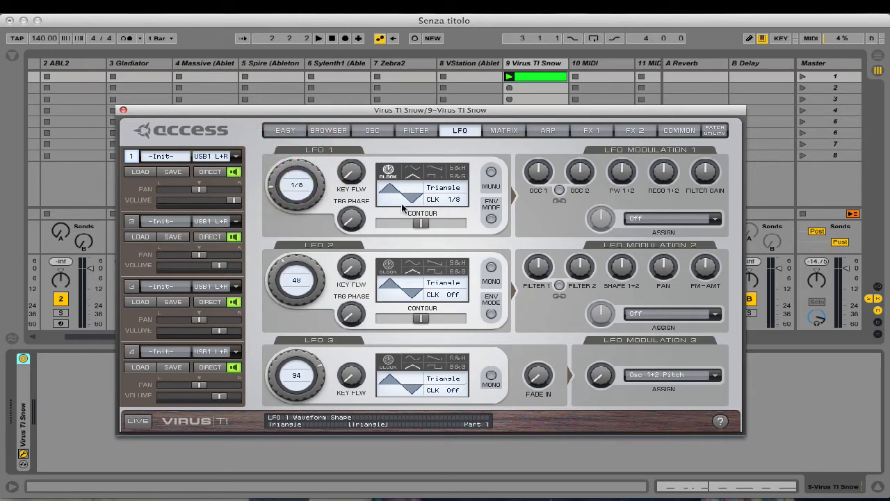
{"action": "left_click", "coordinate": [416, 170]}
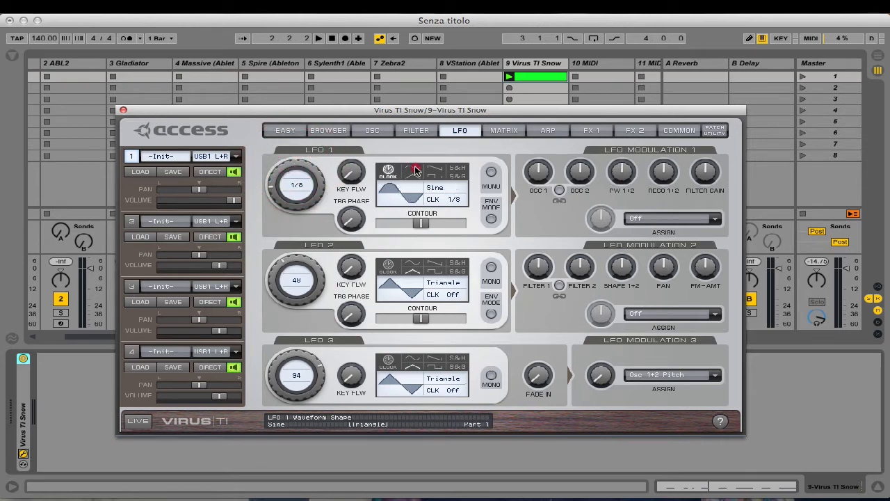
Assign LFO 1 to Filter 1 Cutoff with an amount of +32.8 % and audition the clip.
{"action": "left_click", "coordinate": [664, 219]}
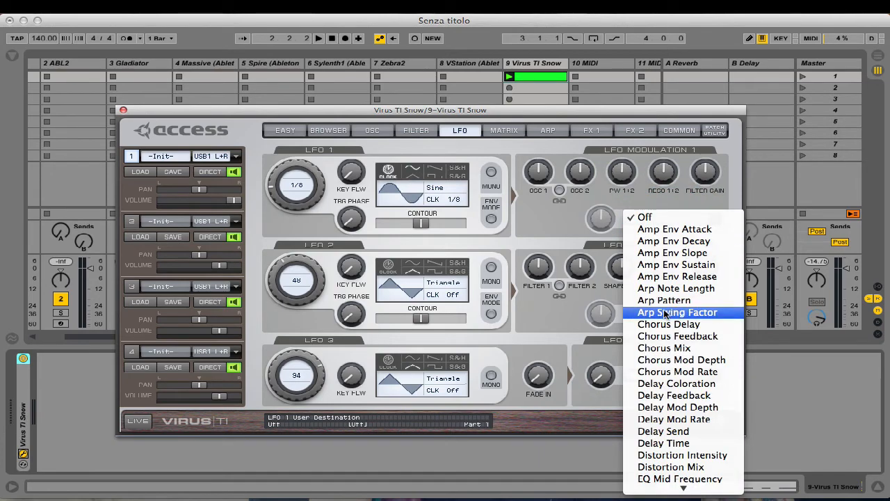
{"action": "scroll", "coordinate": [710, 360], "scroll_direction": "down", "scroll_amount": 10}
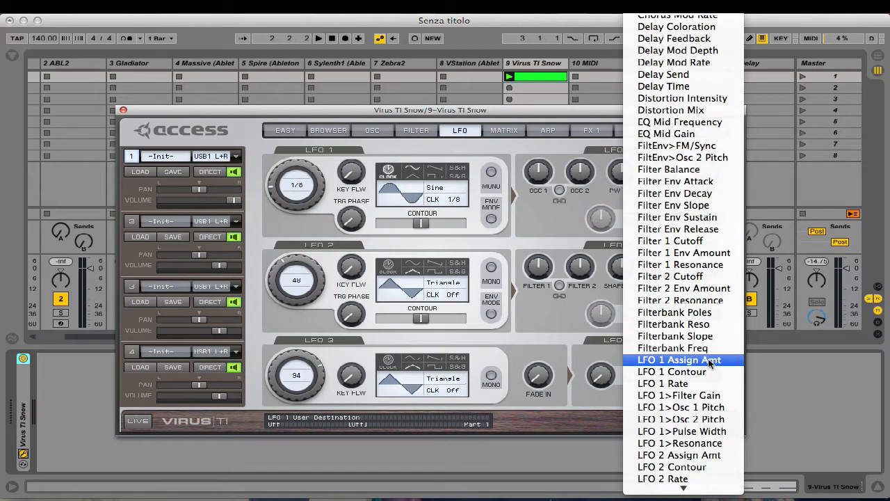
{"action": "scroll", "coordinate": [709, 361], "scroll_direction": "down", "scroll_amount": 2}
{"action": "scroll", "coordinate": [709, 361], "scroll_direction": "up", "scroll_amount": 5}
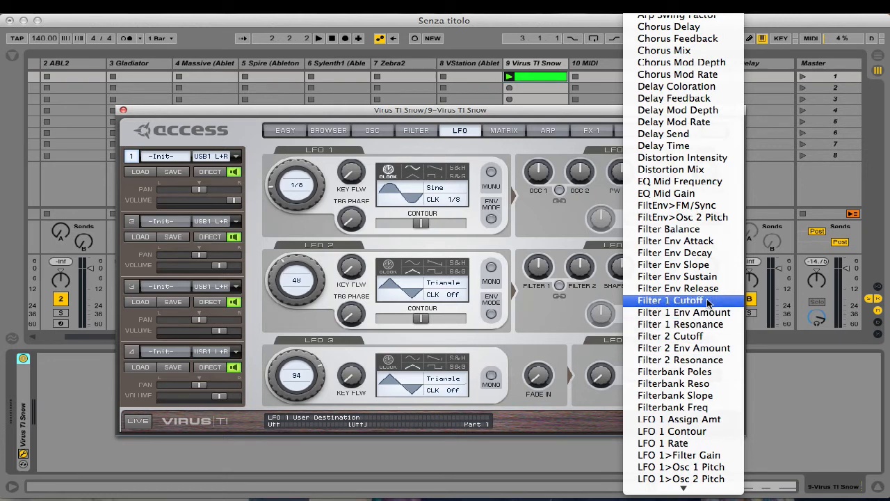
{"action": "left_click", "coordinate": [707, 301]}
{"action": "left_click_drag", "start_coordinate": [602, 221], "coordinate": [595, 192]}
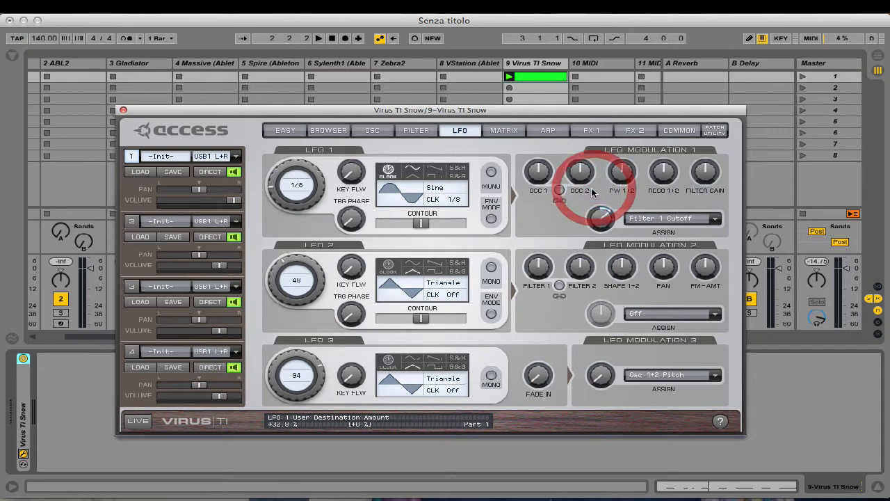
{"action": "key", "text": "space"}
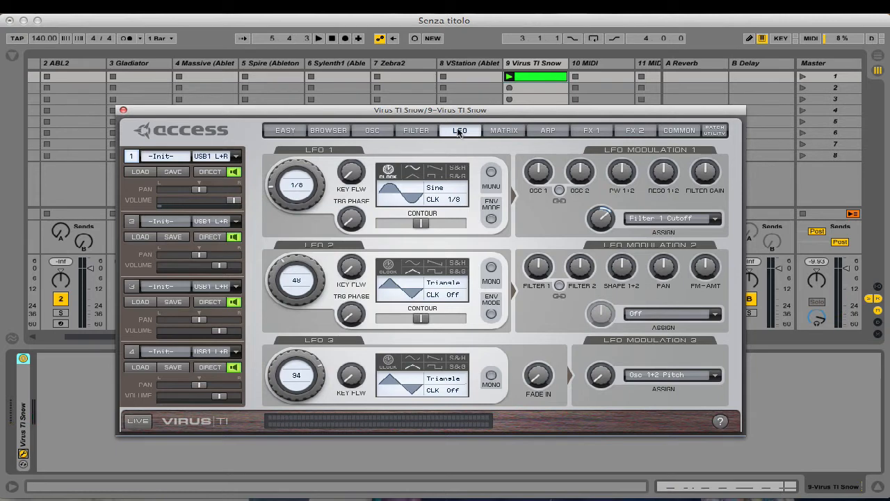
Set the source of modulation matrix slot 1 to Envelope 3.
{"action": "left_click", "coordinate": [494, 132]}
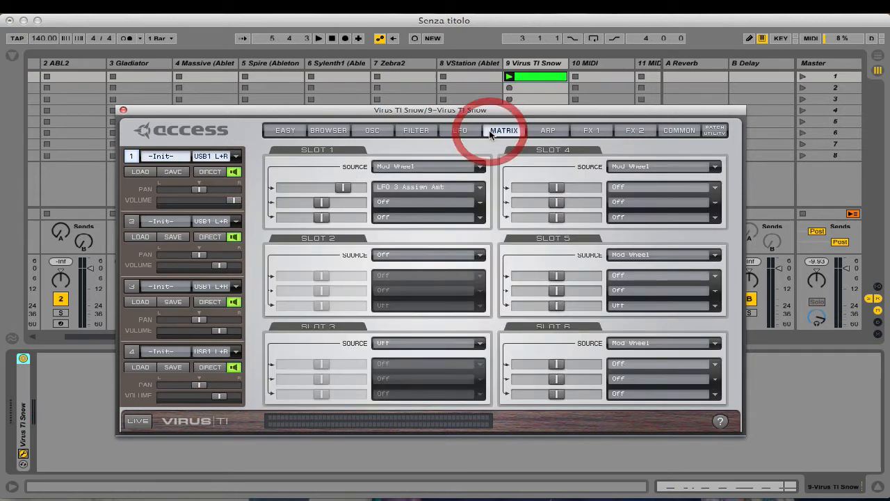
{"action": "left_click", "coordinate": [433, 167]}
{"action": "left_click", "coordinate": [419, 166]}
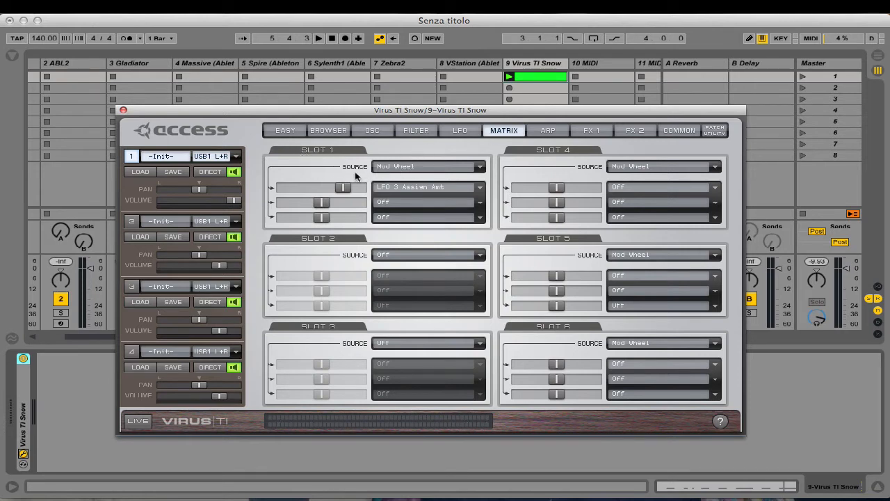
{"action": "left_click", "coordinate": [427, 166]}
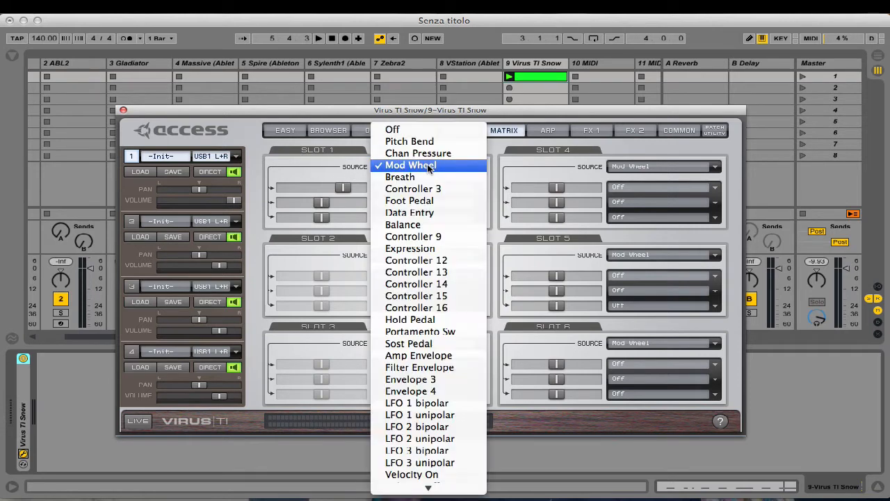
{"action": "scroll", "coordinate": [437, 273], "scroll_direction": "down", "scroll_amount": 2}
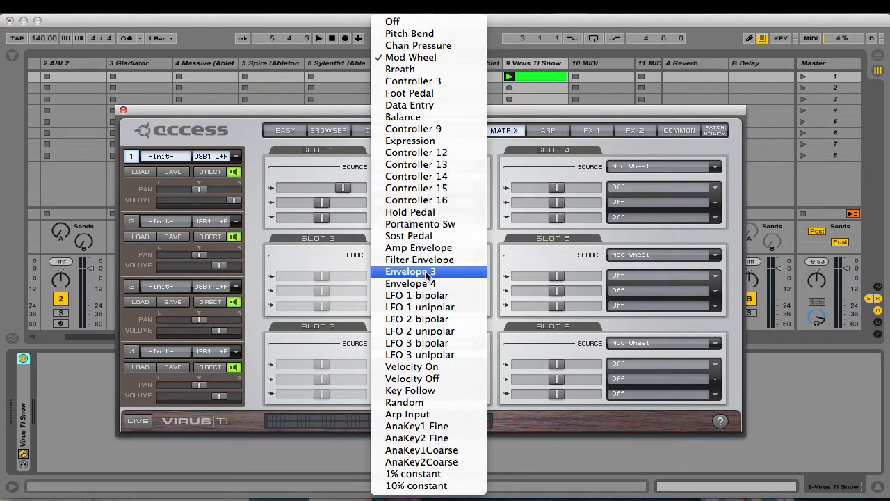
{"action": "left_click", "coordinate": [426, 274]}
Check the filter envelope, and assign matrix slot 1's first destination to Osc 1 Pitch with an amount of +23.
{"action": "left_click", "coordinate": [416, 130]}
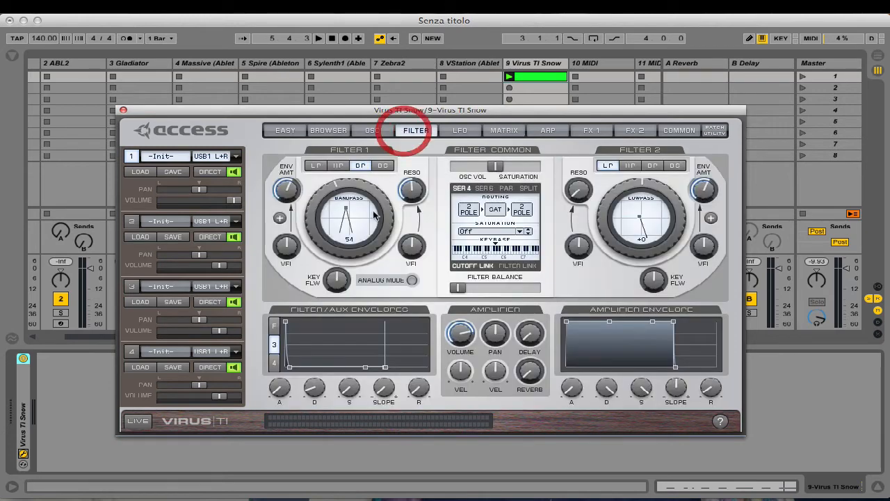
{"action": "left_click", "coordinate": [275, 326]}
{"action": "left_click", "coordinate": [504, 130]}
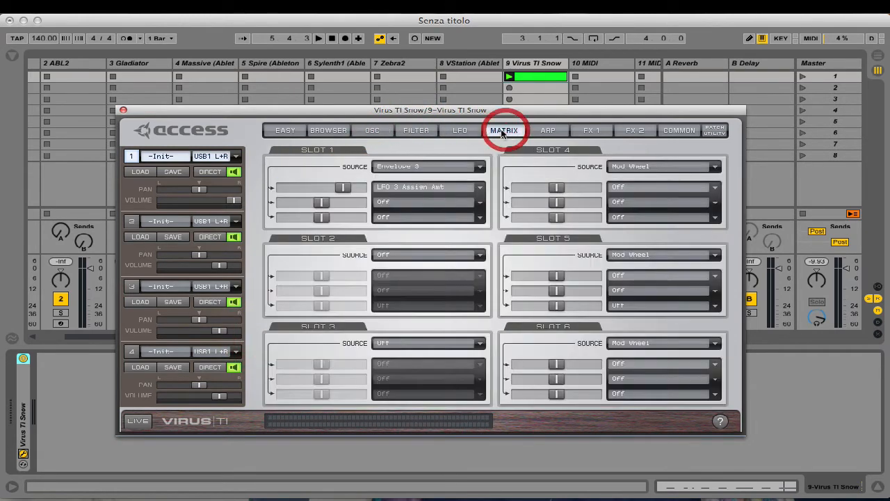
{"action": "left_click", "coordinate": [402, 185]}
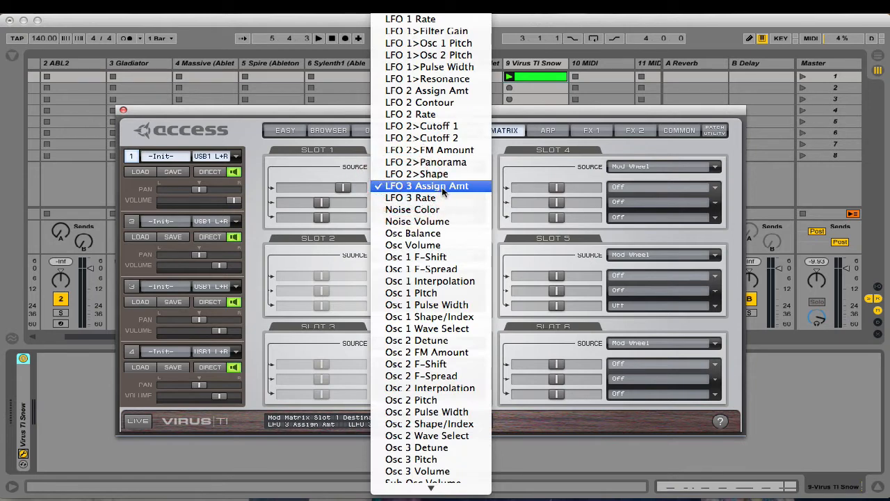
{"action": "left_click", "coordinate": [438, 293]}
{"action": "left_click_drag", "start_coordinate": [343, 188], "coordinate": [332, 188]}
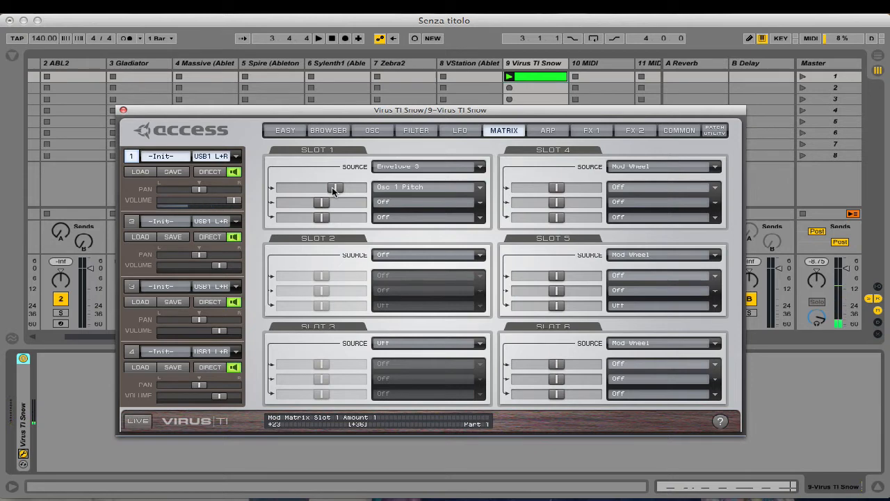
Audition the clip and review the LFO, filter and modulation matrix settings.
{"action": "left_click", "coordinate": [460, 130]}
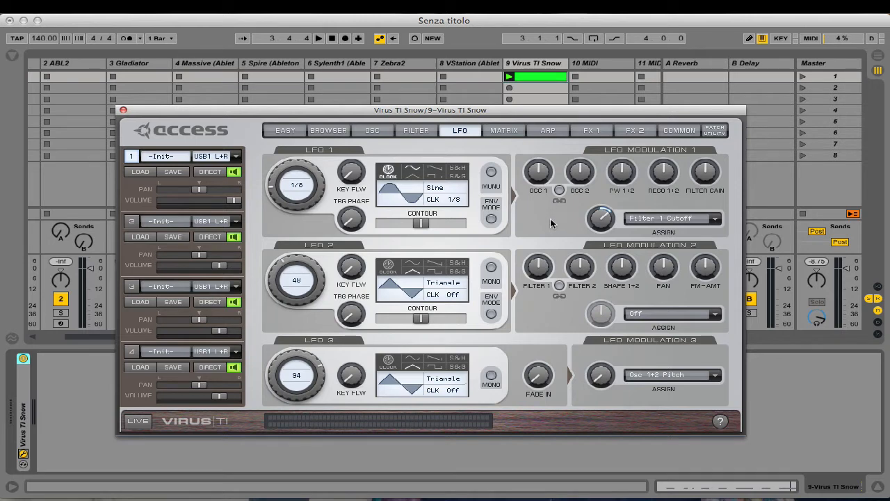
{"action": "key", "text": "space"}
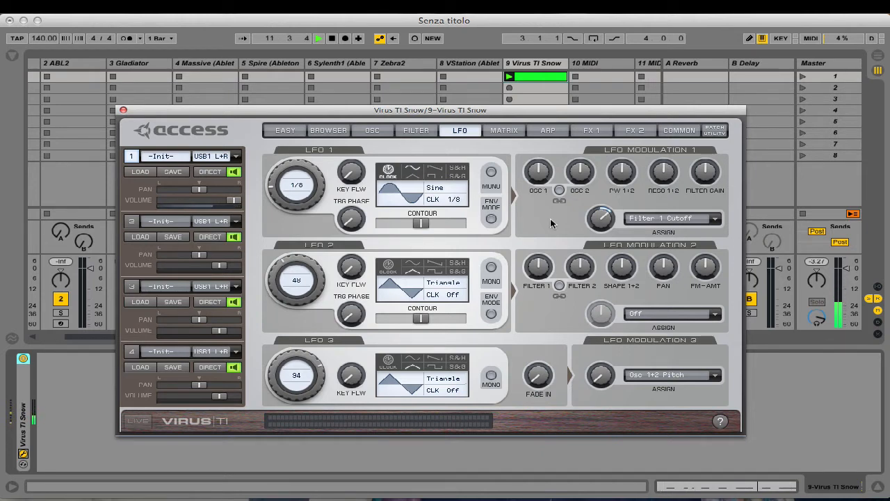
{"action": "left_click", "coordinate": [426, 132]}
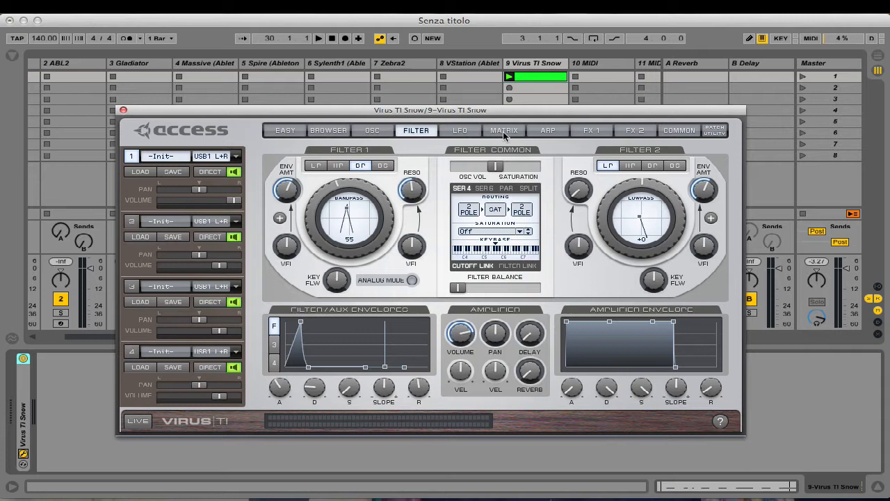
{"action": "left_click", "coordinate": [465, 135]}
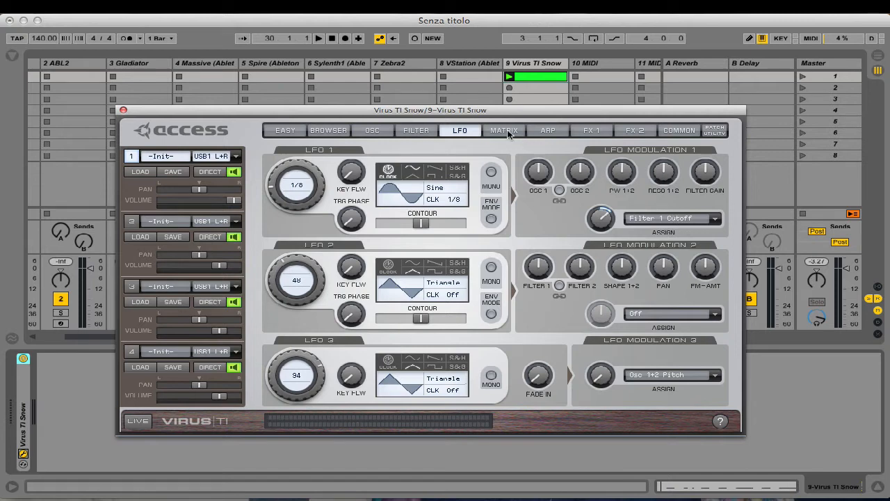
{"action": "key", "text": "space"}
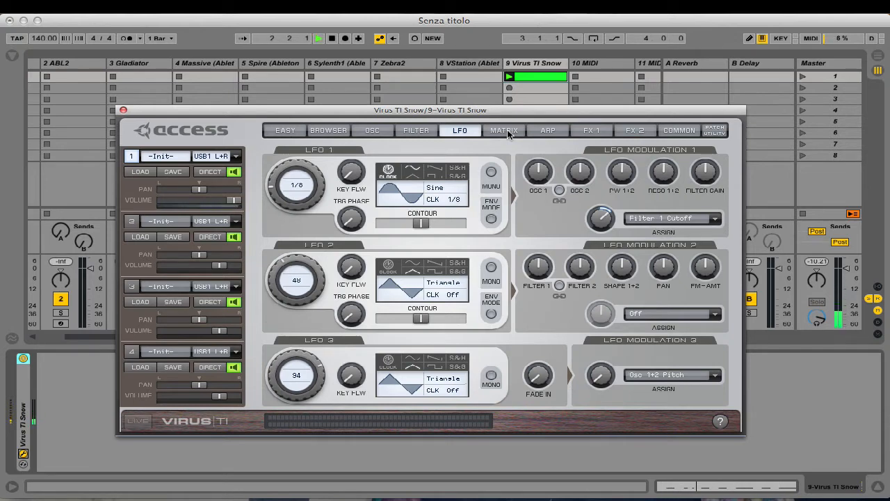
{"action": "key", "text": "space"}
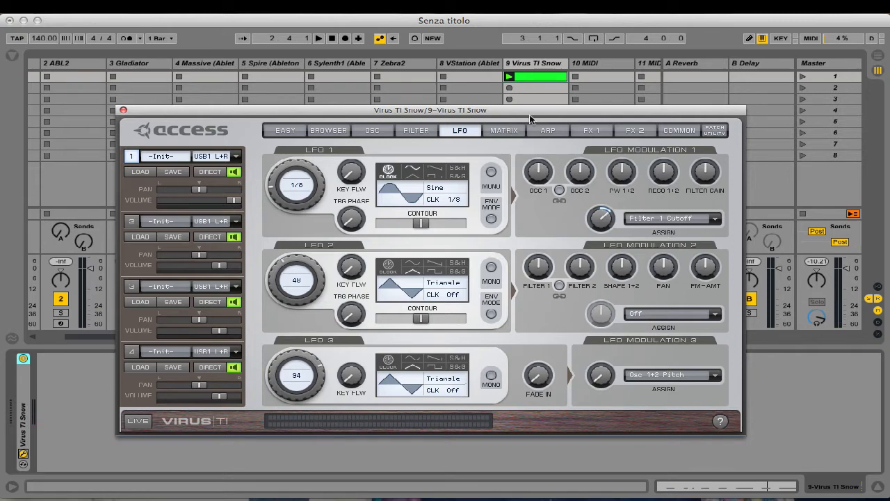
{"action": "left_click", "coordinate": [547, 131]}
{"action": "left_click", "coordinate": [515, 134]}
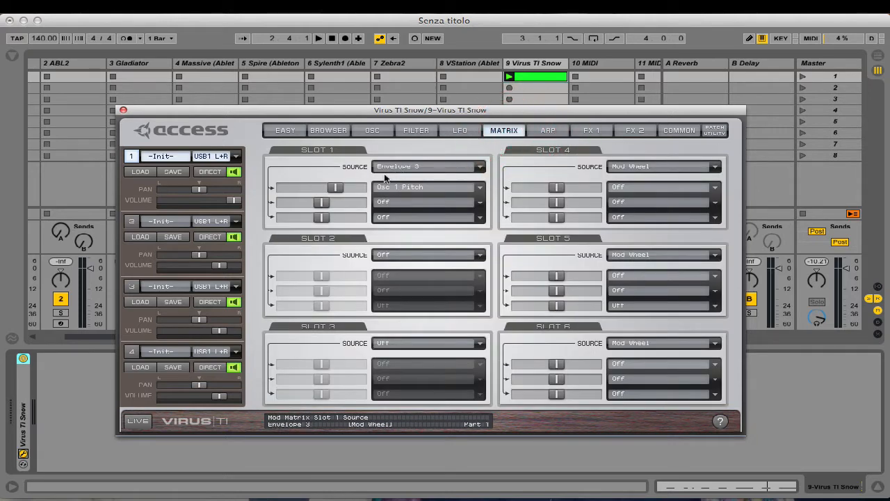
Adjust envelope 3's decay to 19 while auditioning the clip.
{"action": "left_click", "coordinate": [404, 132]}
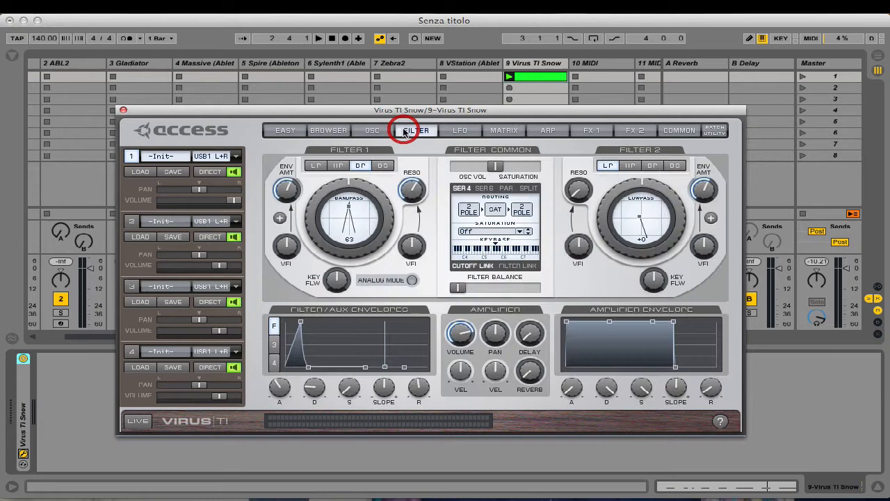
{"action": "left_click", "coordinate": [274, 345]}
{"action": "left_click", "coordinate": [310, 387]}
{"action": "left_click_drag", "start_coordinate": [311, 386], "coordinate": [308, 377]}
{"action": "key", "text": "space"}
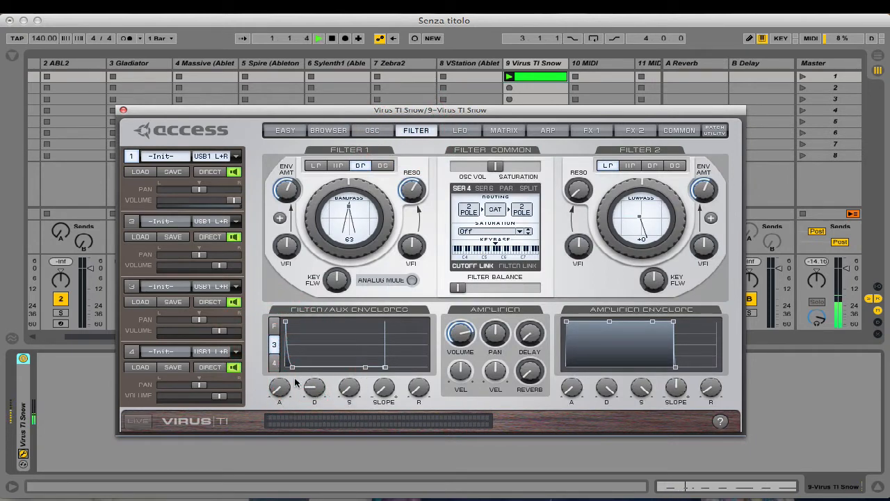
{"action": "left_click", "coordinate": [313, 388]}
{"action": "mouse_move", "coordinate": [312, 388]}
{"action": "left_mouse_down"}
{"action": "mouse_move", "coordinate": [312, 356]}
{"action": "mouse_move", "coordinate": [318, 397]}
{"action": "mouse_move", "coordinate": [317, 389]}
{"action": "left_mouse_up"}
{"action": "key", "text": "space"}
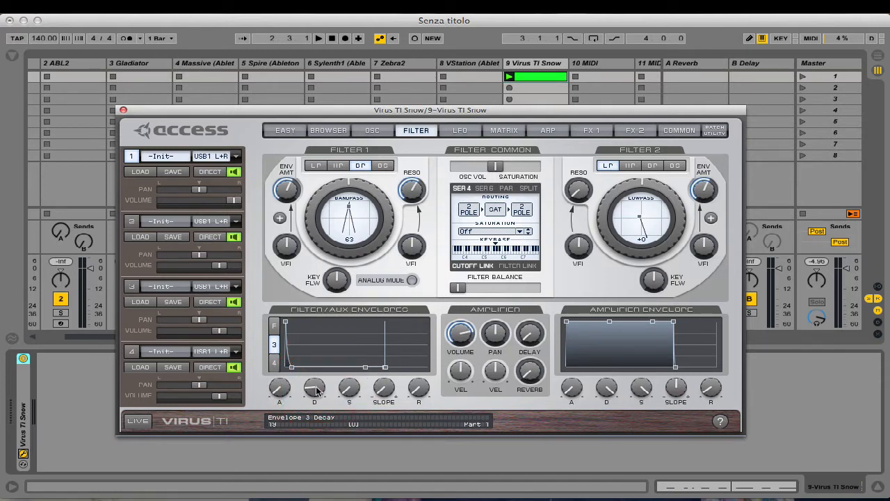
Lengthen envelope 3's decay to 68 during playback and bring it back to a very short decay.
{"action": "key", "text": "space"}
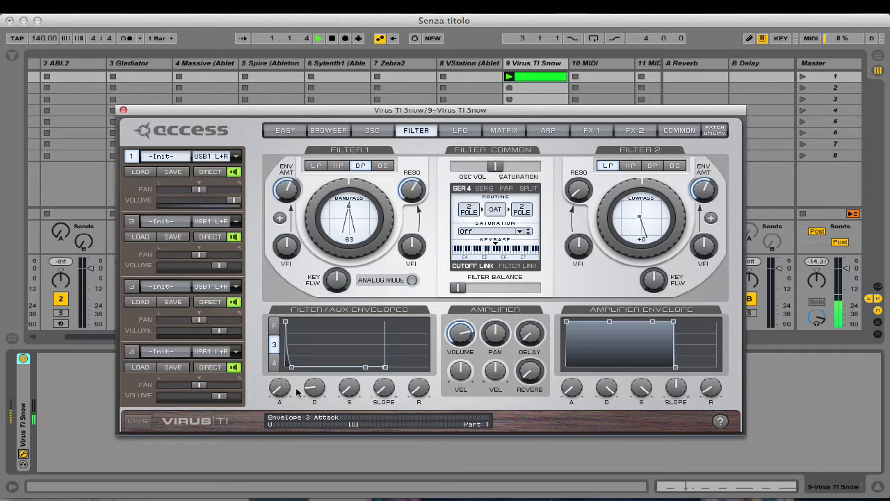
{"action": "left_click_drag", "start_coordinate": [315, 388], "coordinate": [311, 343]}
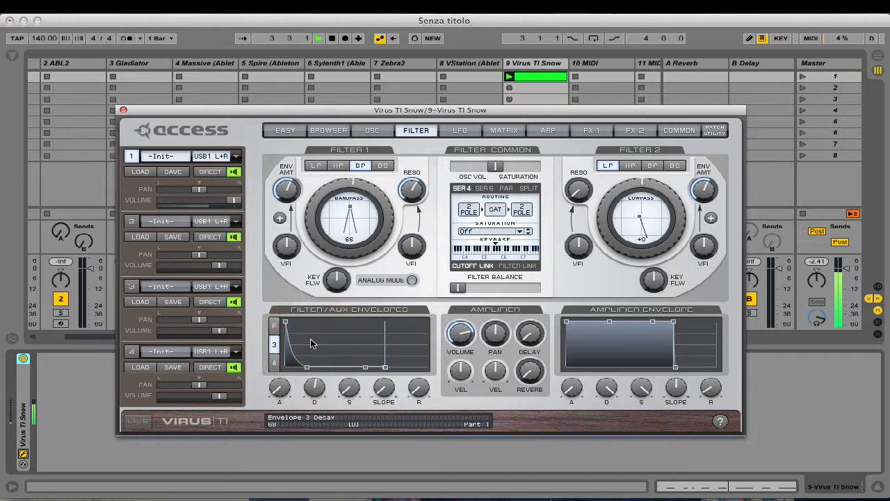
{"action": "left_click", "coordinate": [318, 394]}
{"action": "mouse_move", "coordinate": [318, 393]}
{"action": "left_mouse_down"}
{"action": "mouse_move", "coordinate": [310, 408]}
{"action": "mouse_move", "coordinate": [321, 412]}
{"action": "mouse_move", "coordinate": [313, 391]}
{"action": "left_mouse_up"}
{"action": "key", "text": "space"}
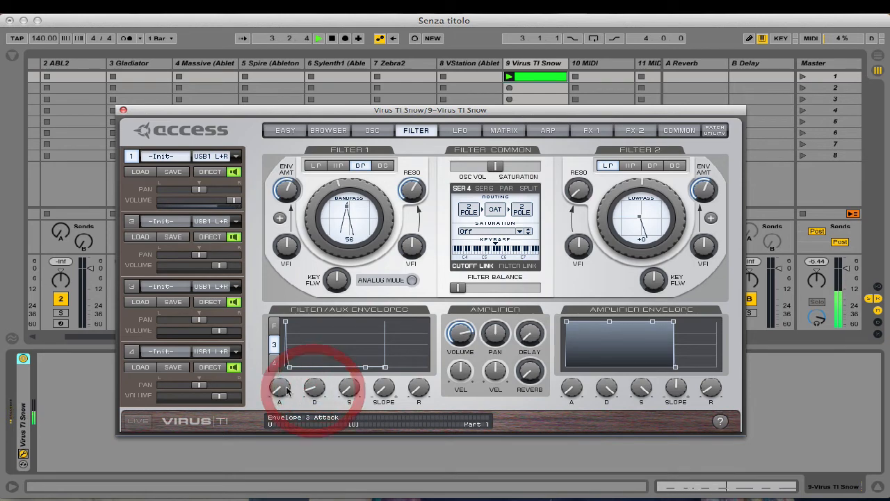
{"action": "key", "text": "space"}
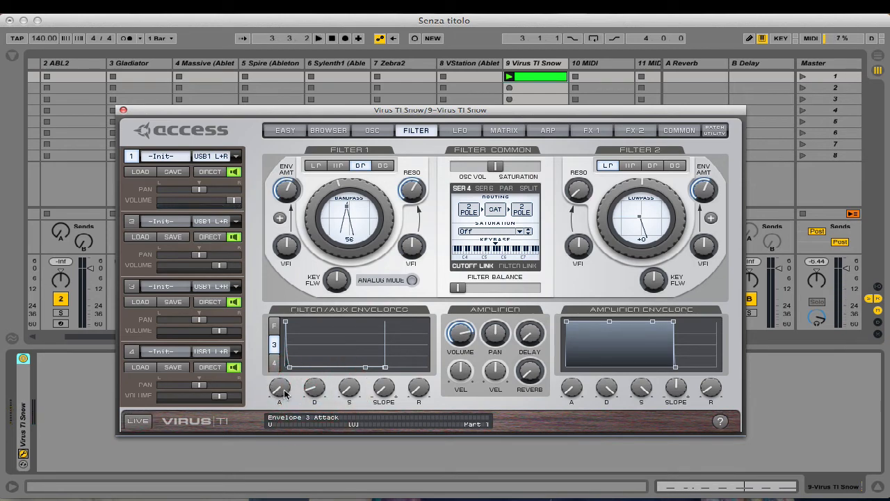
Raise envelope 3's attack to 29 during playback and reduce it to 23.
{"action": "key", "text": "space"}
{"action": "left_click_drag", "start_coordinate": [285, 394], "coordinate": [283, 361]}
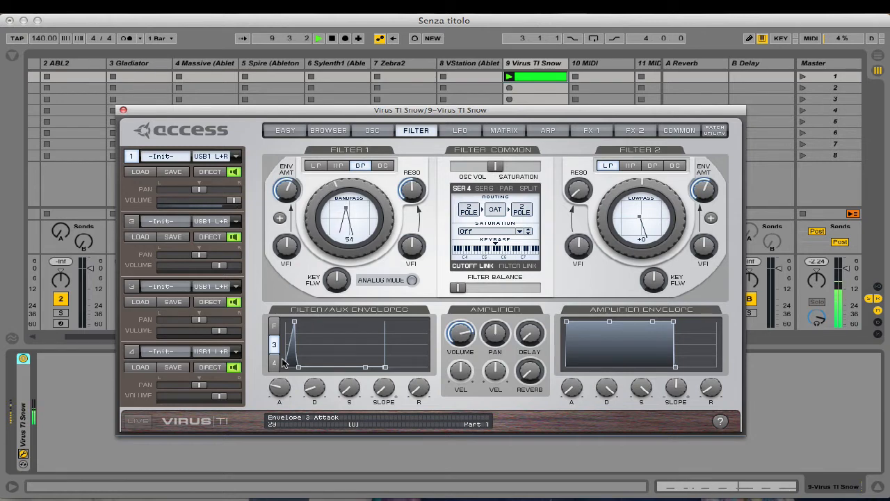
{"action": "left_click_drag", "start_coordinate": [275, 393], "coordinate": [280, 399]}
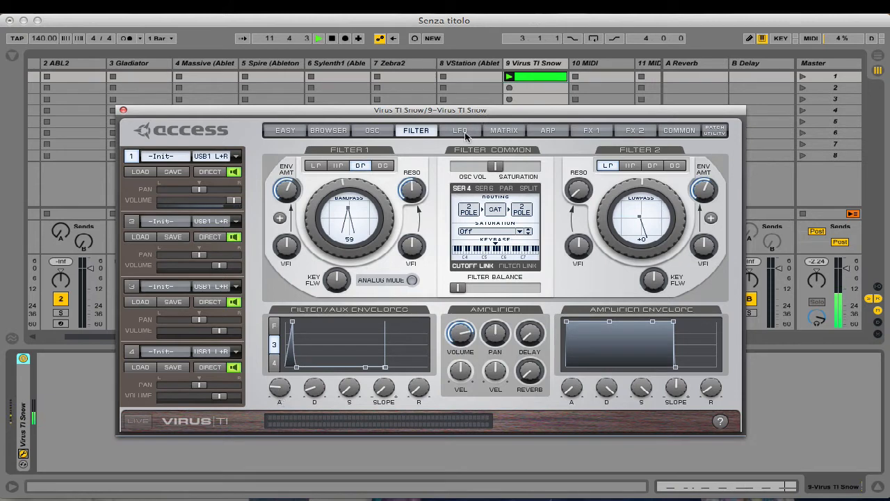
Try negative Osc 1 Pitch amounts in matrix slot 1, from -23 to a slightly stronger negative value, while the clip plays.
{"action": "left_click", "coordinate": [506, 129]}
{"action": "mouse_move", "coordinate": [337, 197]}
{"action": "left_mouse_down"}
{"action": "mouse_move", "coordinate": [335, 188]}
{"action": "mouse_move", "coordinate": [363, 193]}
{"action": "mouse_move", "coordinate": [305, 188]}
{"action": "left_mouse_up"}
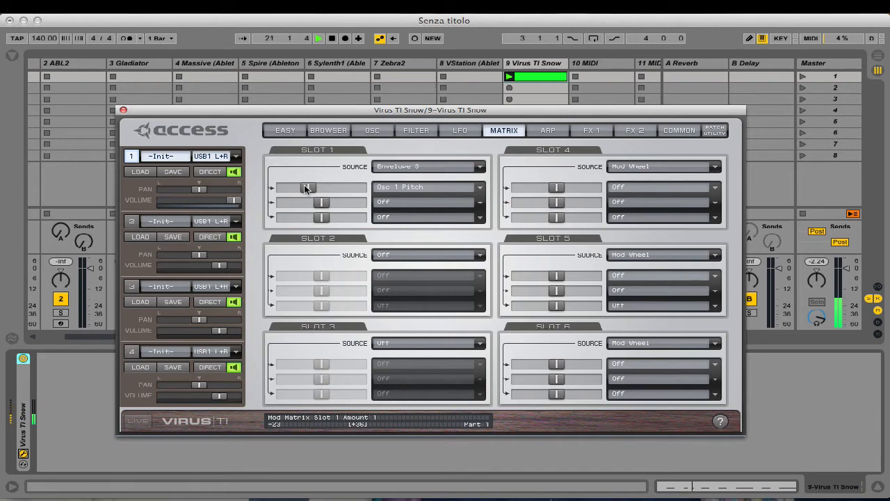
{"action": "left_click_drag", "start_coordinate": [307, 183], "coordinate": [297, 188]}
{"action": "left_click", "coordinate": [415, 130]}
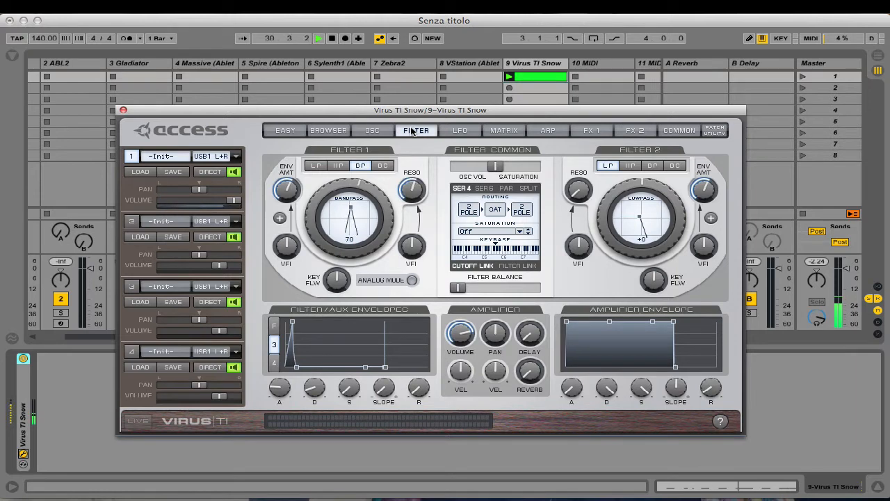
{"action": "key", "text": "space"}
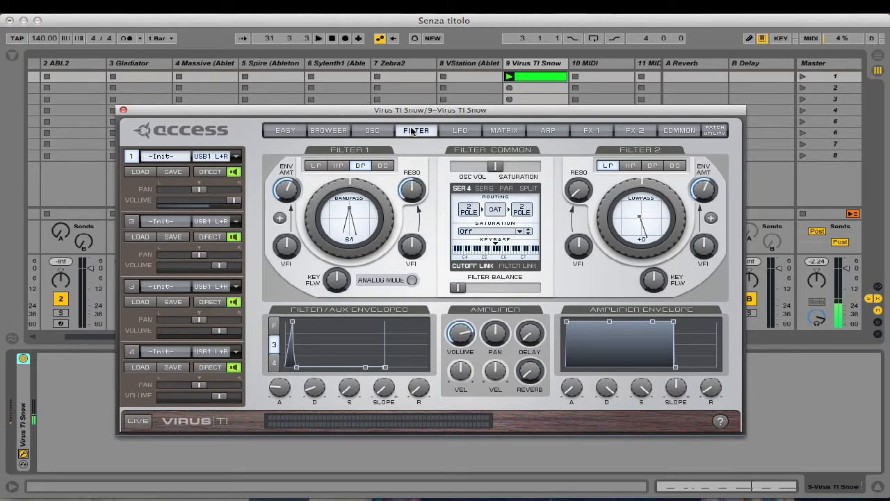
Set matrix slot 1's Osc 1 Pitch amount back to a small positive value during playback.
{"action": "left_click", "coordinate": [502, 131]}
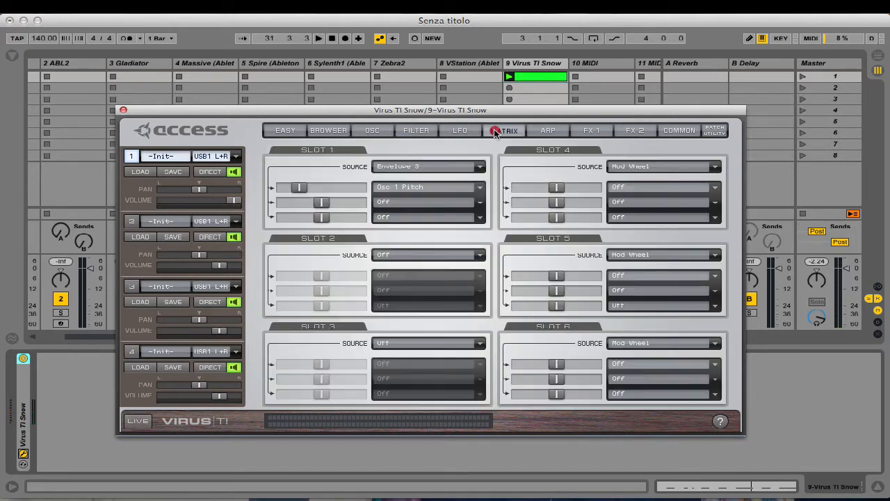
{"action": "left_click", "coordinate": [301, 185]}
{"action": "key", "text": "space"}
{"action": "mouse_move", "coordinate": [301, 185]}
{"action": "left_mouse_down"}
{"action": "mouse_move", "coordinate": [346, 191]}
{"action": "mouse_move", "coordinate": [331, 188]}
{"action": "left_mouse_up"}
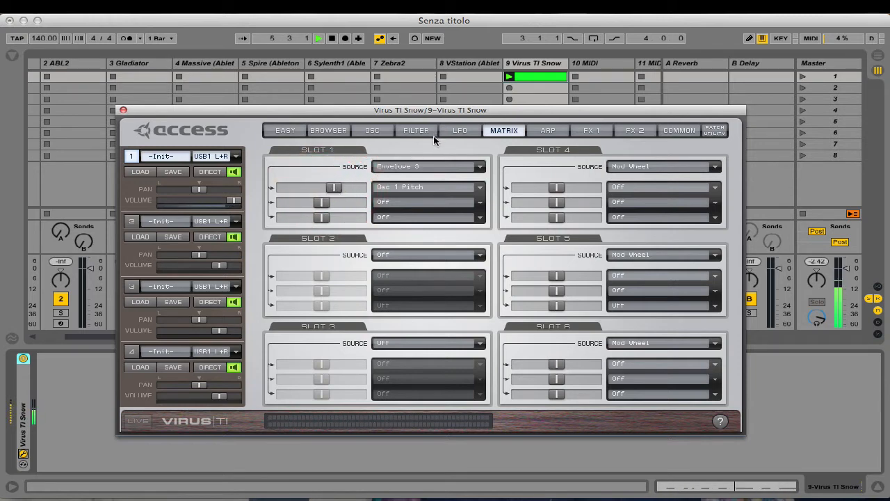
Return envelope 3's attack to zero and stop playback.
{"action": "left_click", "coordinate": [418, 130]}
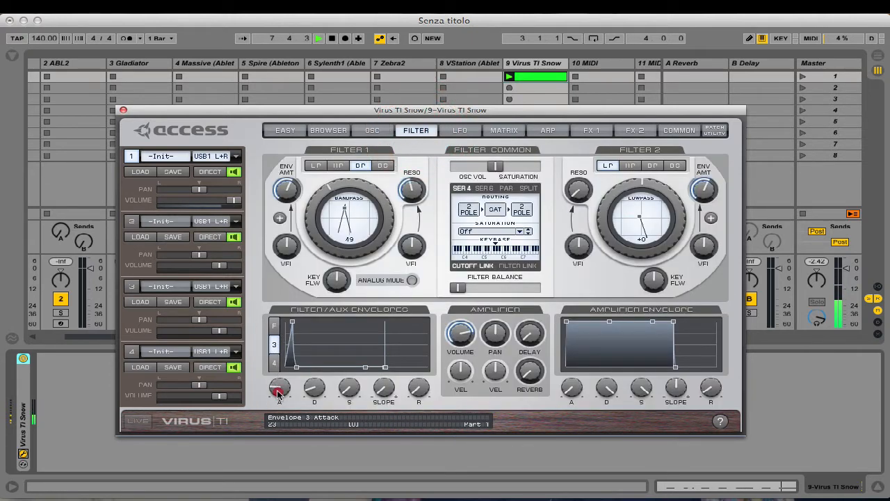
{"action": "left_click_drag", "start_coordinate": [279, 397], "coordinate": [289, 427]}
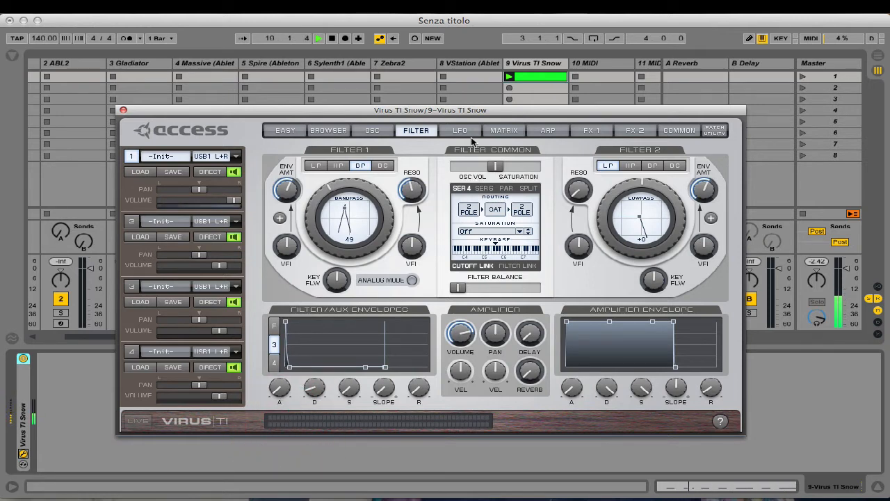
{"action": "left_click", "coordinate": [276, 403]}
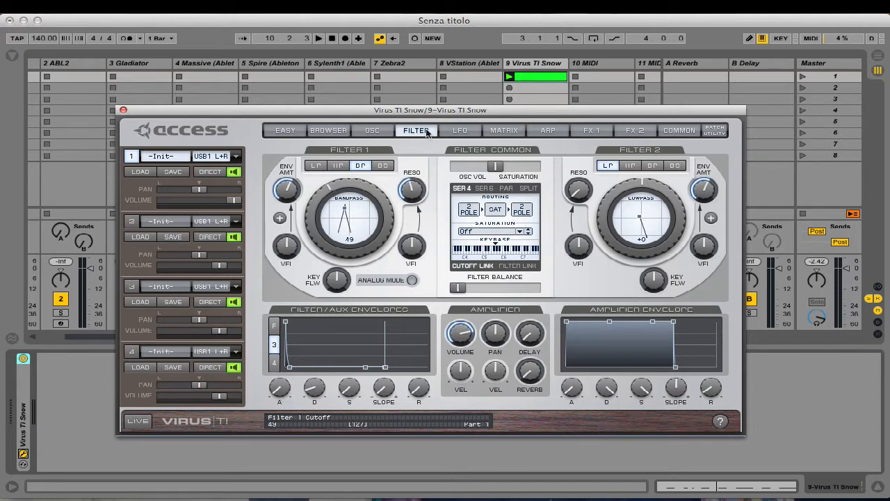
Set the source of modulation matrix slot 2 to Velocity On.
{"action": "left_click", "coordinate": [472, 131]}
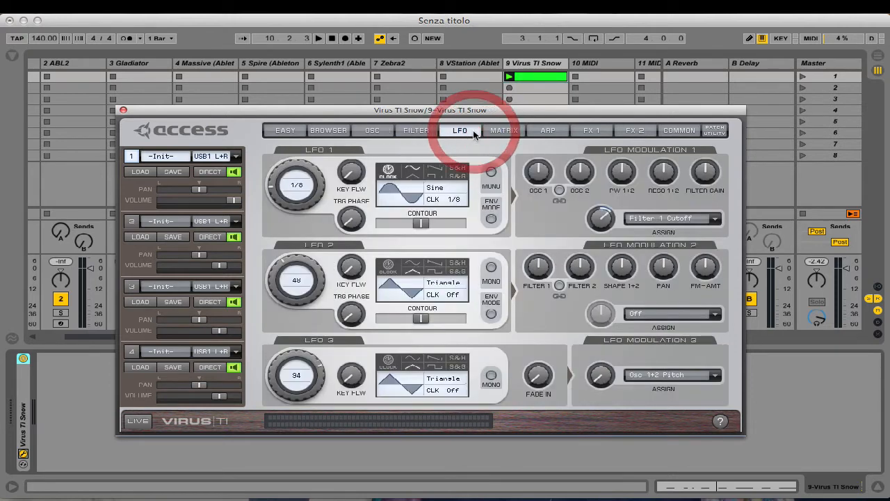
{"action": "left_click", "coordinate": [508, 134]}
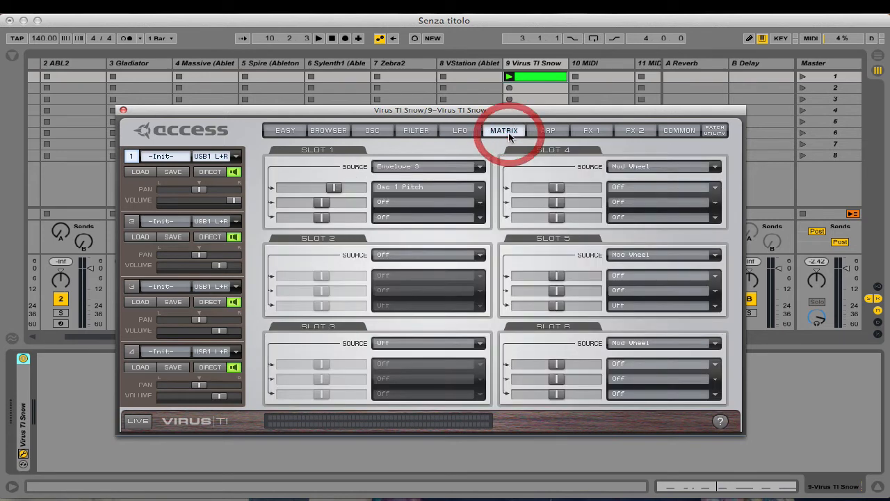
{"action": "left_click", "coordinate": [387, 206]}
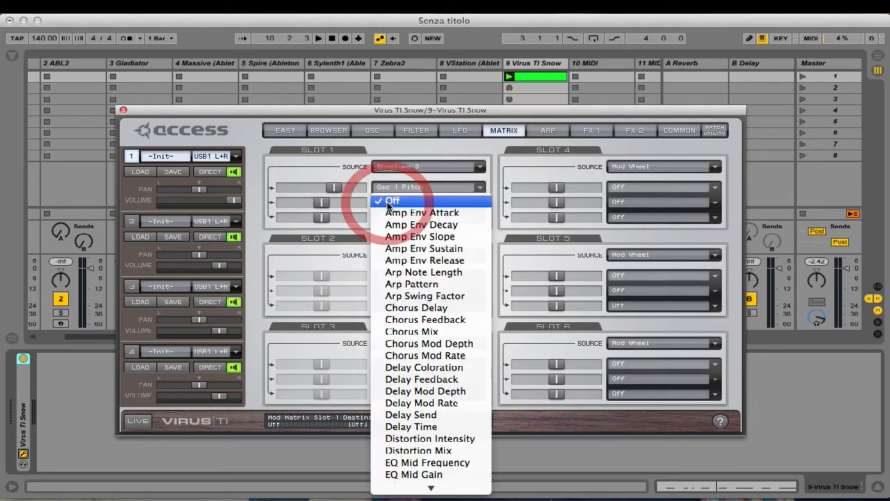
{"action": "left_click", "coordinate": [353, 173]}
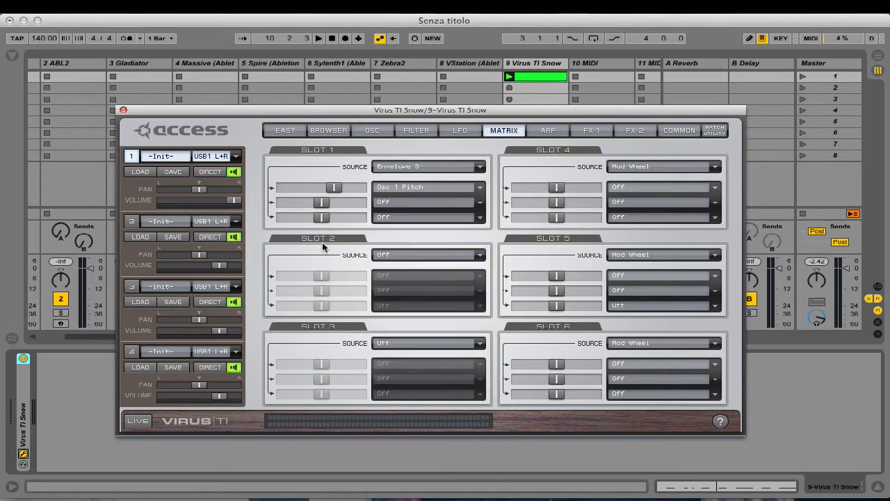
{"action": "left_click", "coordinate": [407, 258]}
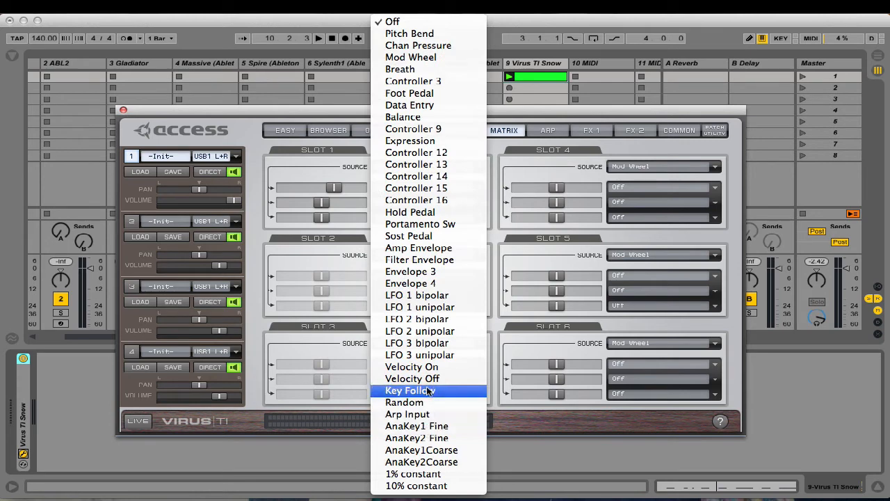
{"action": "left_click", "coordinate": [434, 366]}
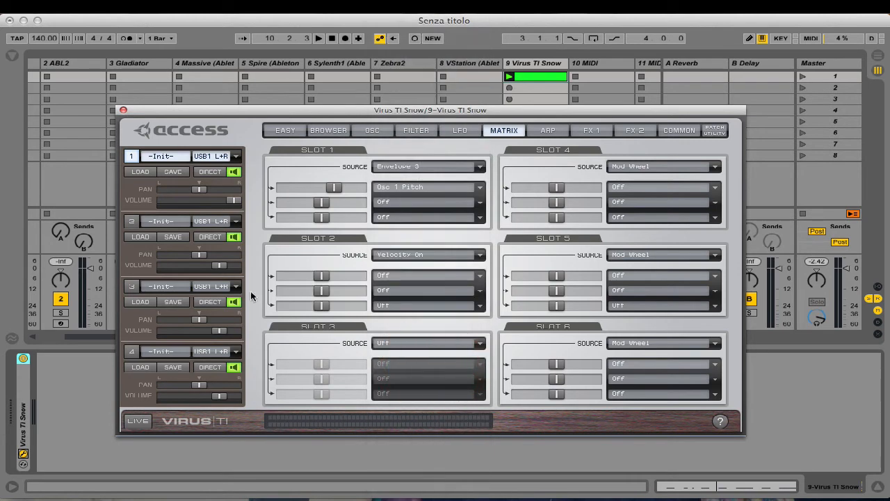
Show the Virus TI Snow clip's notes and velocities, and assign Filter 1 Cutoff as matrix slot 2's first destination.
{"action": "left_click", "coordinate": [535, 80]}
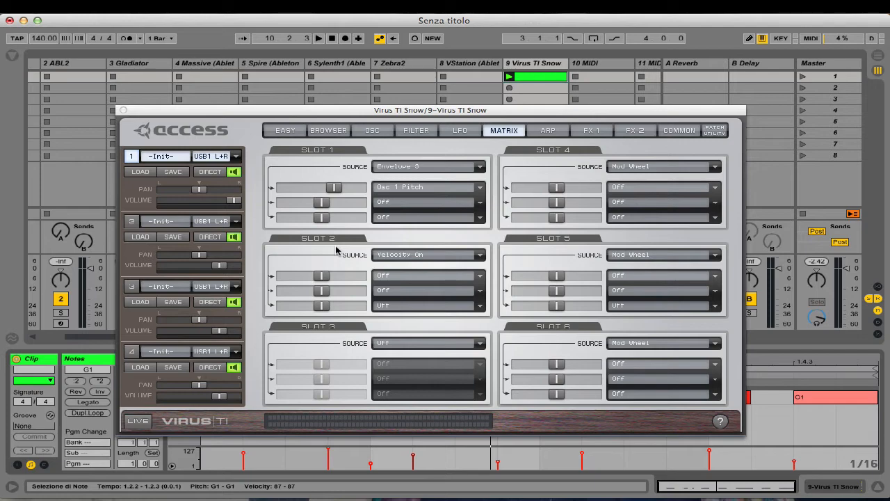
{"action": "left_click", "coordinate": [401, 277]}
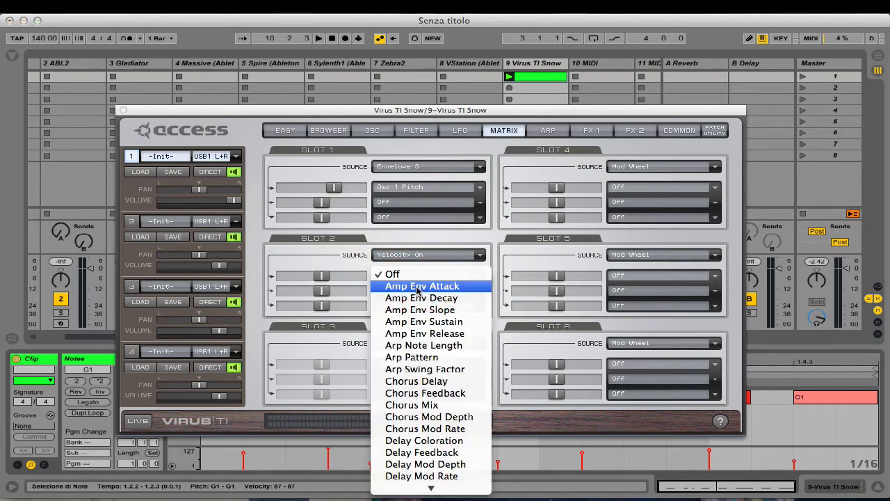
{"action": "scroll", "coordinate": [424, 327], "scroll_direction": "down", "scroll_amount": 6}
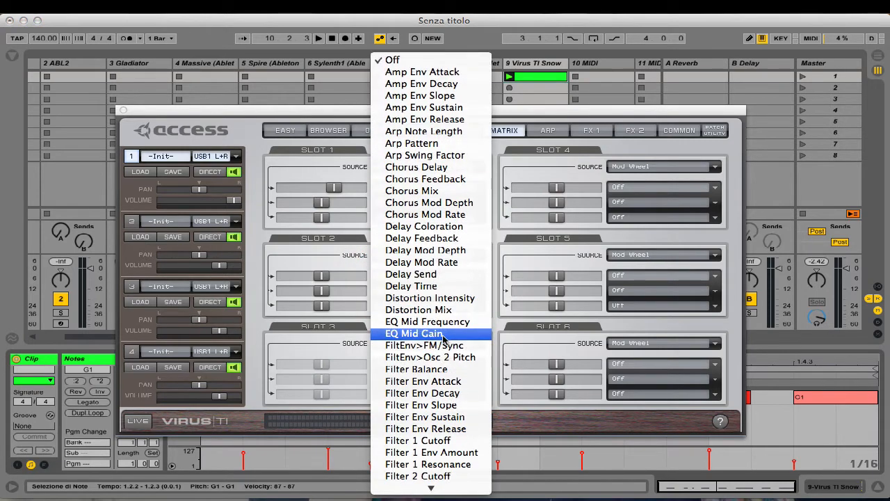
{"action": "scroll", "coordinate": [443, 334], "scroll_direction": "down", "scroll_amount": 5}
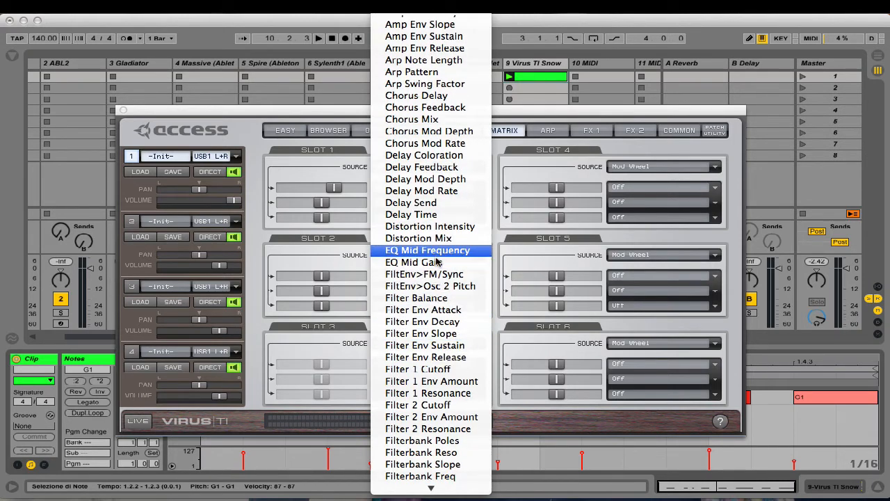
{"action": "scroll", "coordinate": [461, 294], "scroll_direction": "down", "scroll_amount": 5}
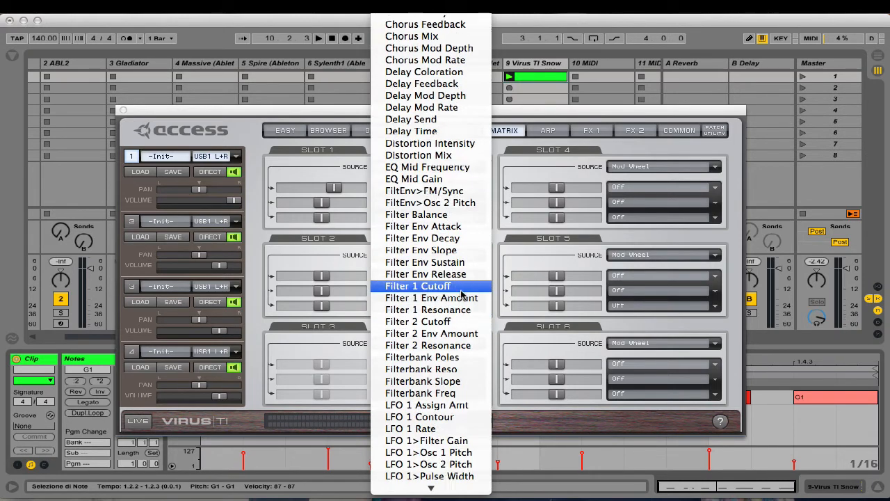
{"action": "scroll", "coordinate": [461, 293], "scroll_direction": "down", "scroll_amount": 1}
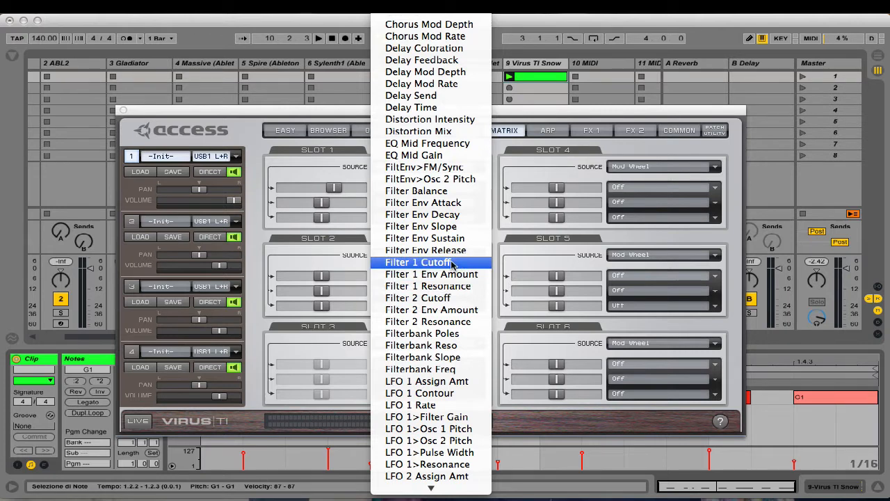
{"action": "left_click", "coordinate": [452, 263]}
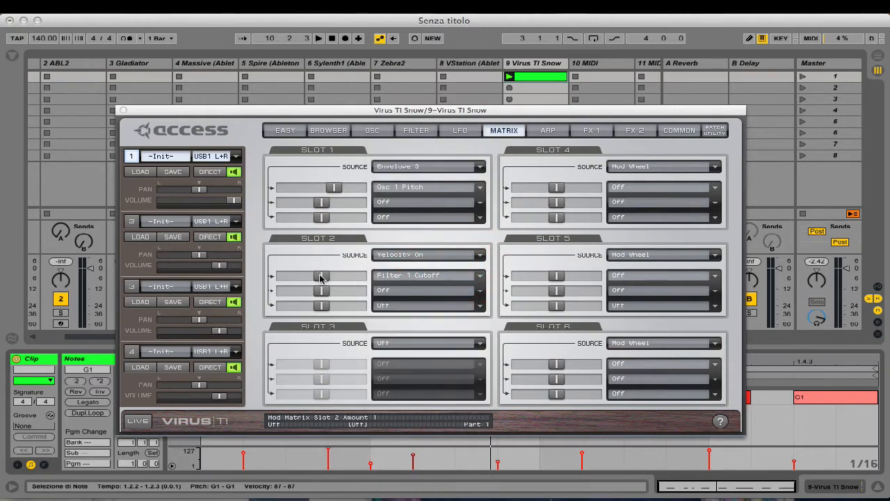
Raise matrix slot 2's Filter 1 Cutoff amount to +14 and further to +25, and audition the clip.
{"action": "key", "text": "space"}
{"action": "mouse_move", "coordinate": [322, 278]}
{"action": "left_mouse_down"}
{"action": "mouse_move", "coordinate": [342, 278]}
{"action": "mouse_move", "coordinate": [305, 278]}
{"action": "mouse_move", "coordinate": [331, 280]}
{"action": "left_mouse_up"}
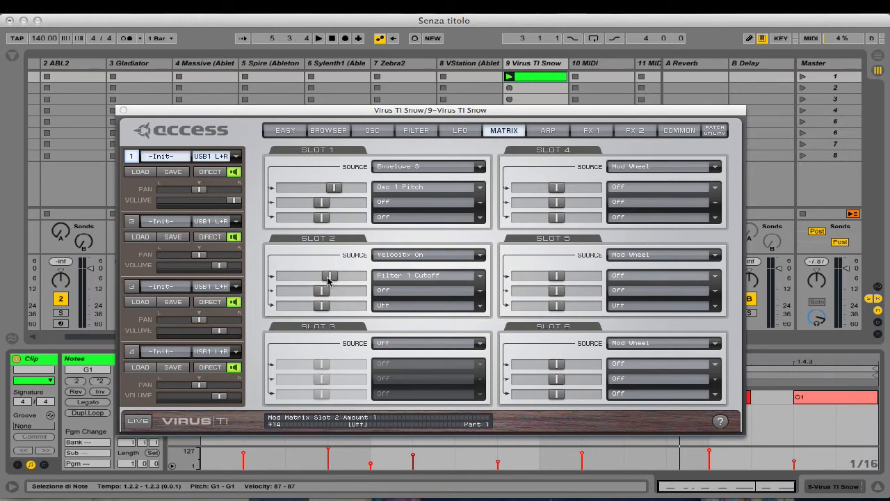
{"action": "mouse_move", "coordinate": [329, 276]}
{"action": "left_mouse_down"}
{"action": "mouse_move", "coordinate": [340, 278]}
{"action": "mouse_move", "coordinate": [298, 277]}
{"action": "mouse_move", "coordinate": [337, 281]}
{"action": "left_mouse_up"}
{"action": "key", "text": "space"}
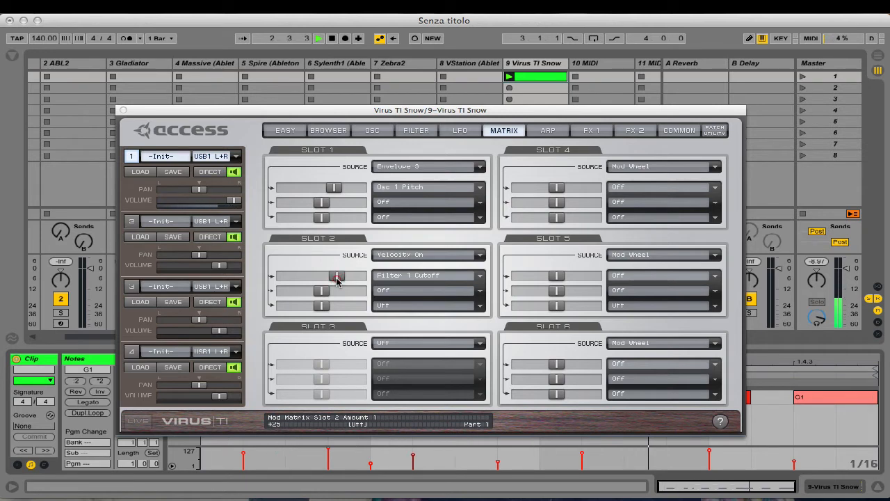
{"action": "key", "text": "space"}
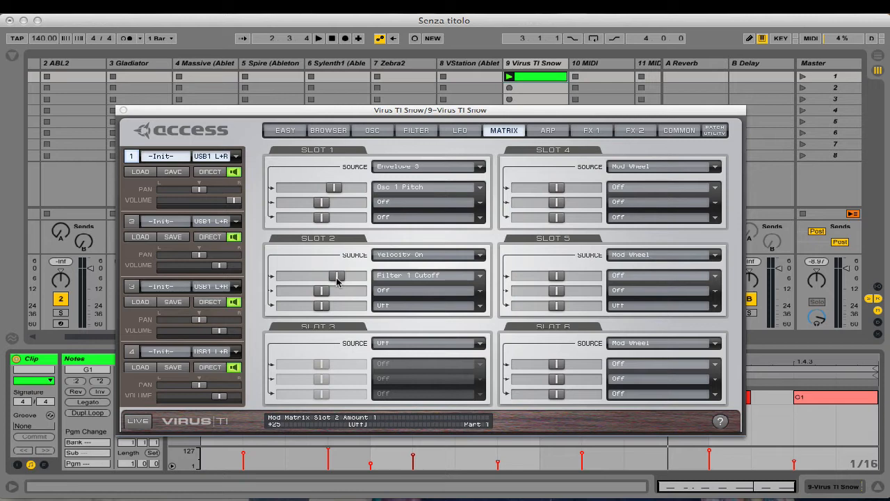
{"action": "key", "text": "space"}
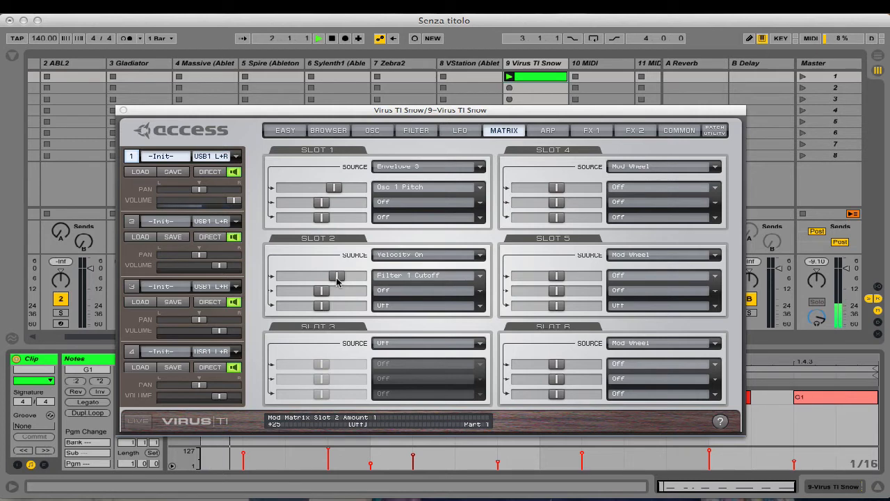
Compare Filter 1 Cutoff amounts of -13 and +23 in matrix slot 2 during playback, and settle on +13.
{"action": "left_click_drag", "start_coordinate": [337, 278], "coordinate": [310, 280]}
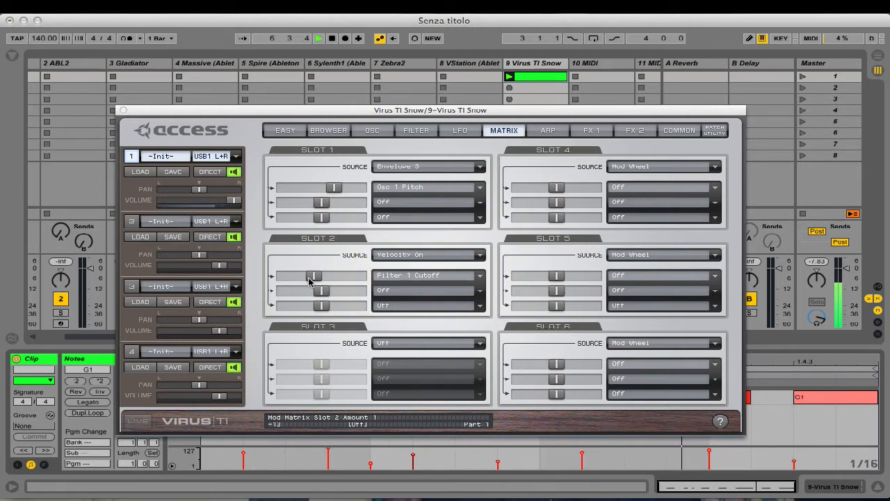
{"action": "left_click_drag", "start_coordinate": [309, 280], "coordinate": [336, 279]}
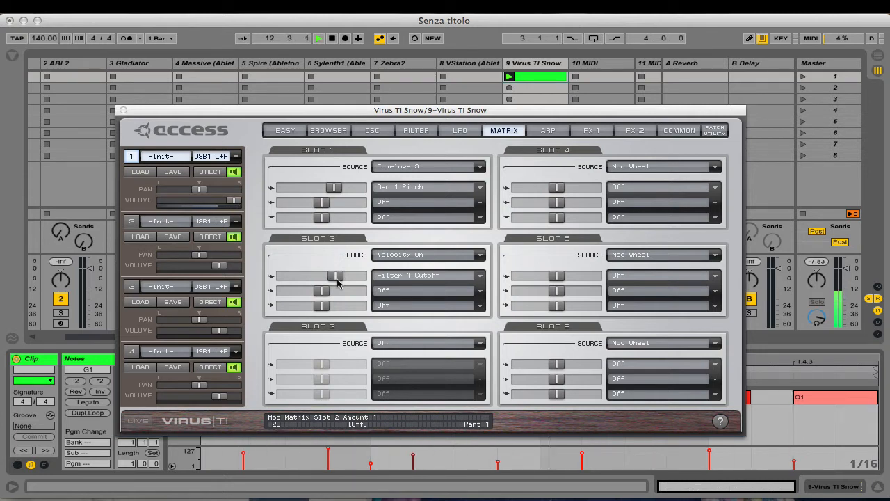
{"action": "left_click_drag", "start_coordinate": [337, 280], "coordinate": [330, 281]}
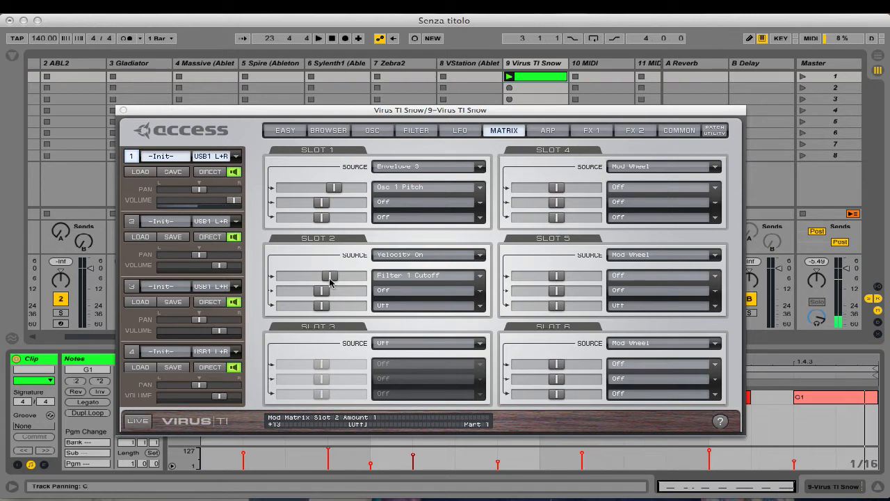
Play the clip with the filter settings shown to examine how Filter 1's cutoff and resonance are modulated.
{"action": "left_click", "coordinate": [418, 131]}
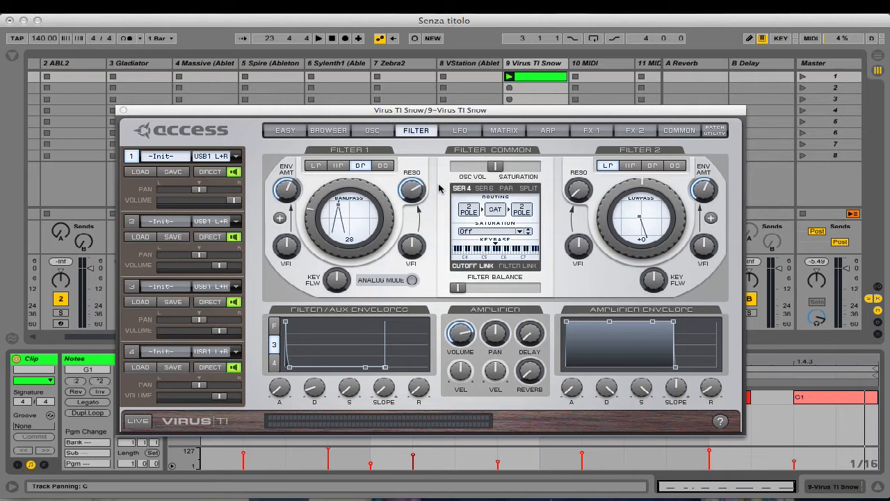
{"action": "key", "text": "space"}
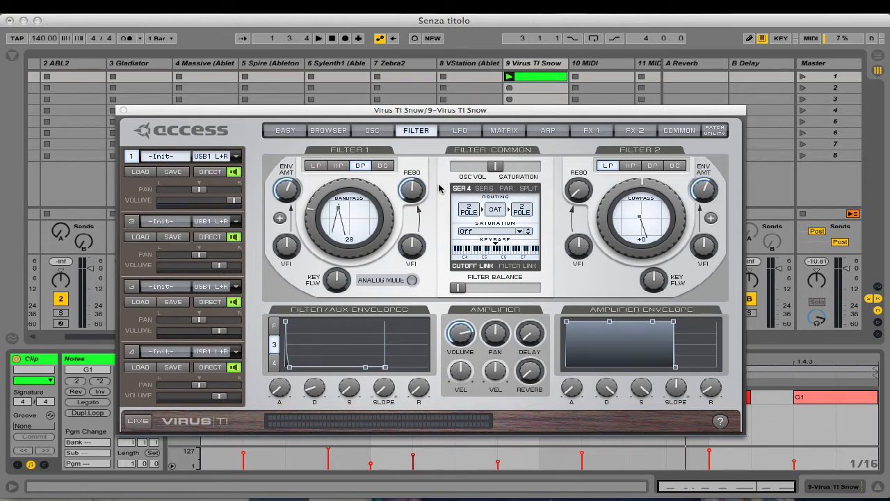
{"action": "key", "text": "space"}
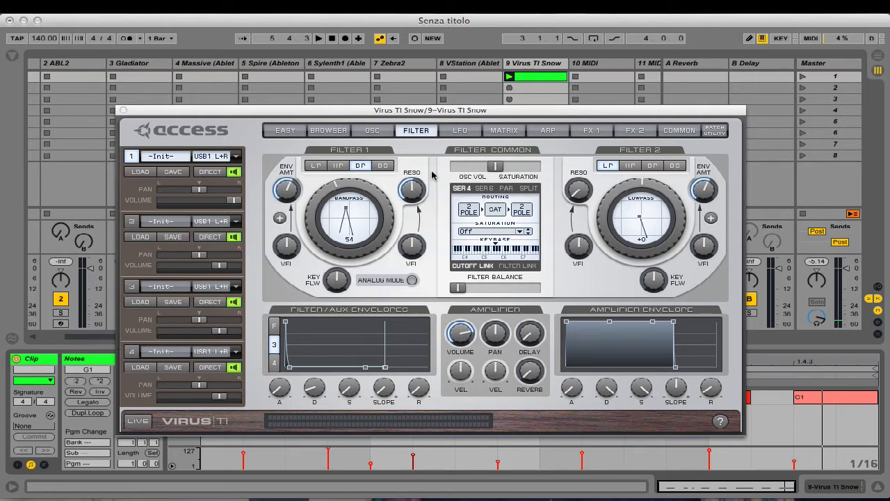
Compare negative and positive envelope polarity on Filter 1 during playback with the filter envelope displayed, and return it to positive.
{"action": "left_click", "coordinate": [280, 220]}
{"action": "key", "text": "space"}
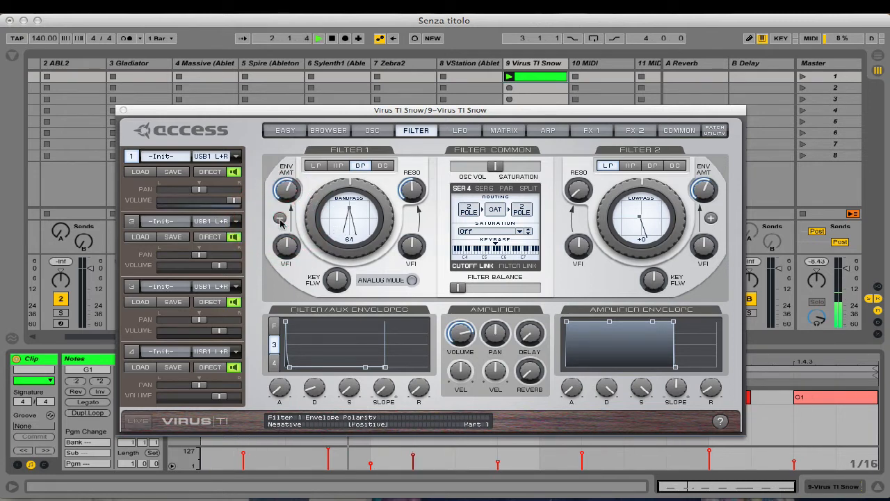
{"action": "left_click", "coordinate": [280, 220]}
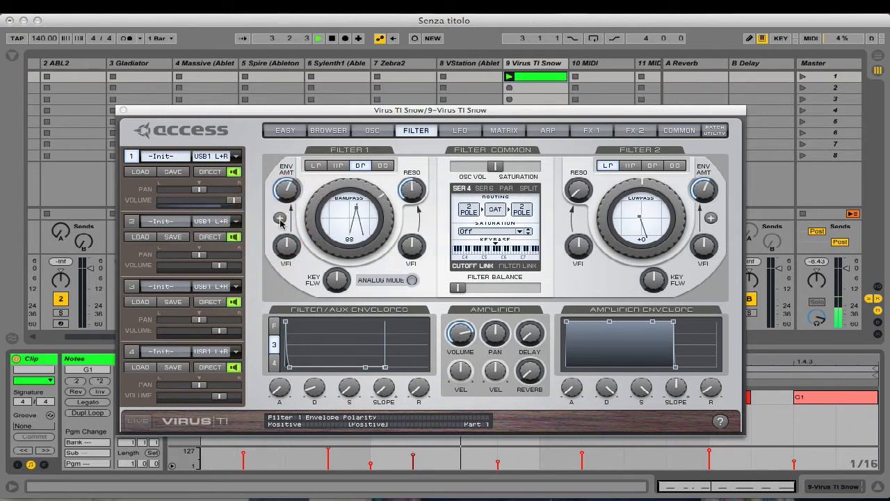
{"action": "left_click", "coordinate": [280, 221]}
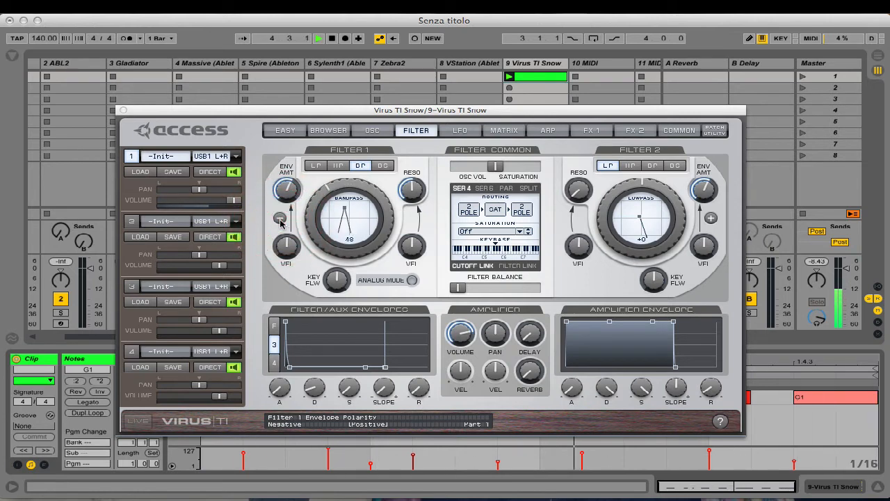
{"action": "left_click", "coordinate": [274, 326]}
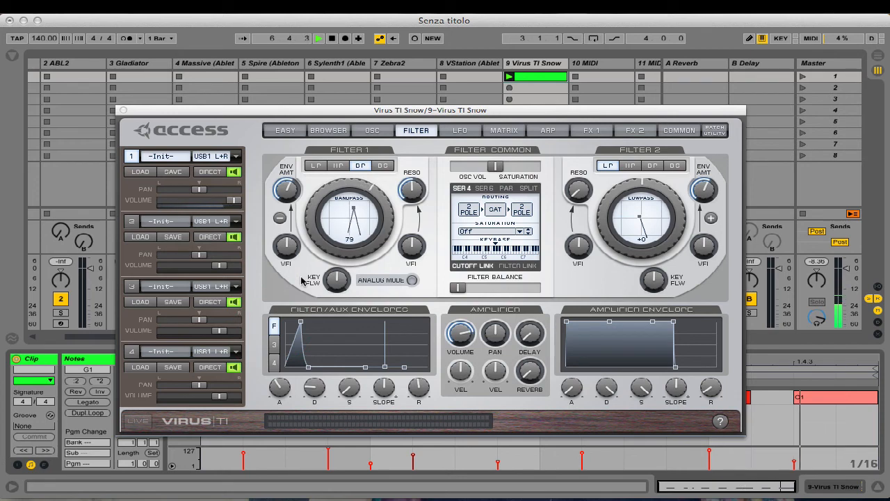
{"action": "left_click", "coordinate": [281, 219]}
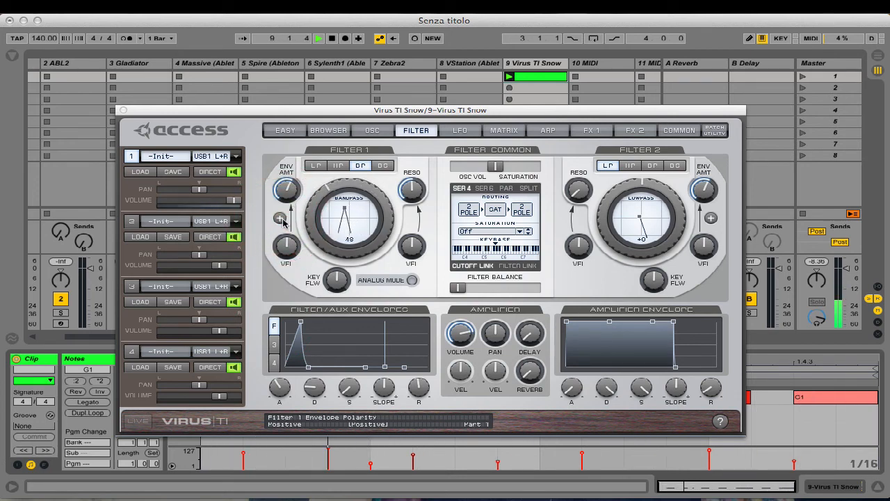
{"action": "key", "text": "space"}
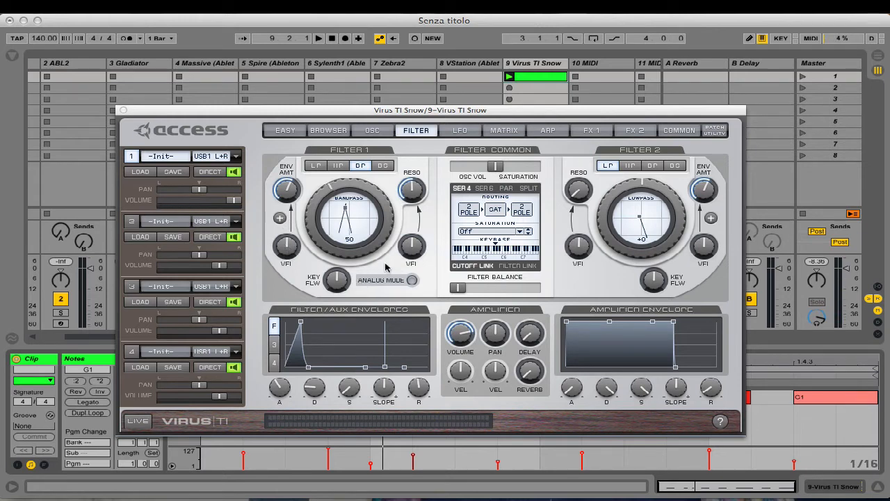
Set the velocity modulation of Filter 1 Resonance to +40.6 %, audition it, and adjust it to +34.4 %.
{"action": "left_click_drag", "start_coordinate": [412, 252], "coordinate": [413, 228]}
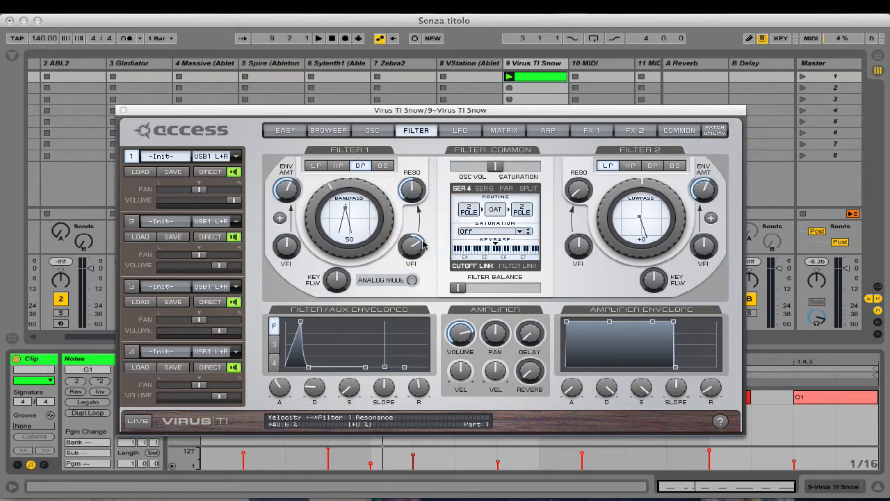
{"action": "key", "text": "space"}
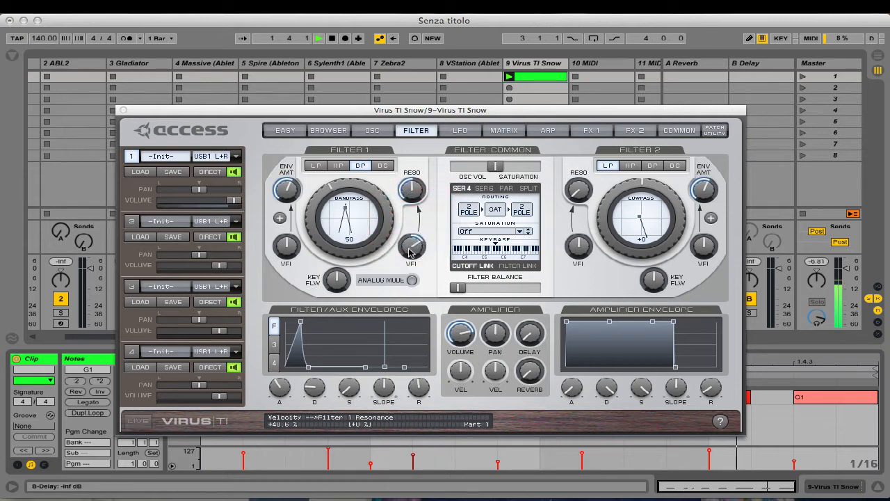
{"action": "left_click_drag", "start_coordinate": [410, 253], "coordinate": [411, 218]}
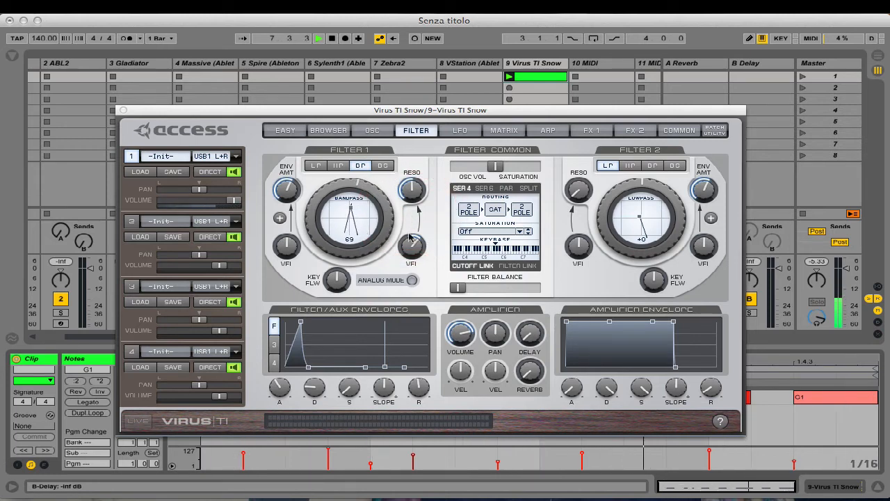
{"action": "left_click_drag", "start_coordinate": [411, 245], "coordinate": [412, 242]}
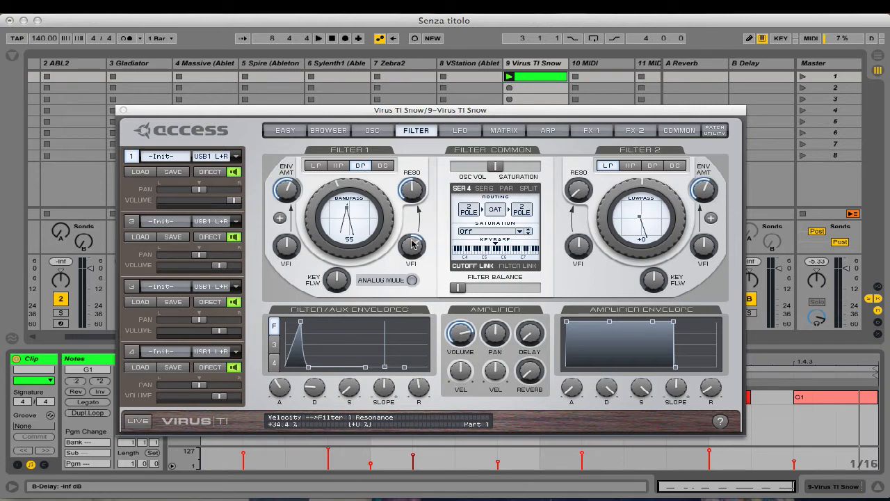
Enable the arpeggiator in Up mode with the User pattern and shorten the pattern to 4 steps.
{"action": "left_click", "coordinate": [504, 133]}
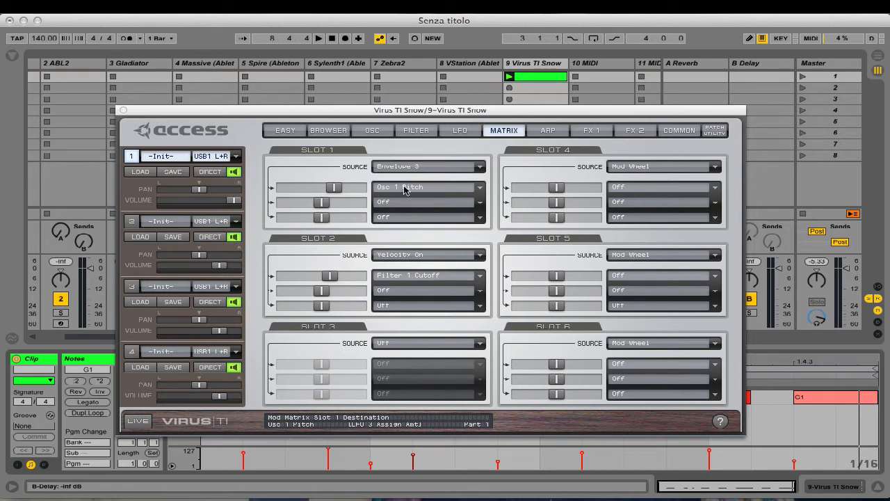
{"action": "left_click", "coordinate": [542, 133]}
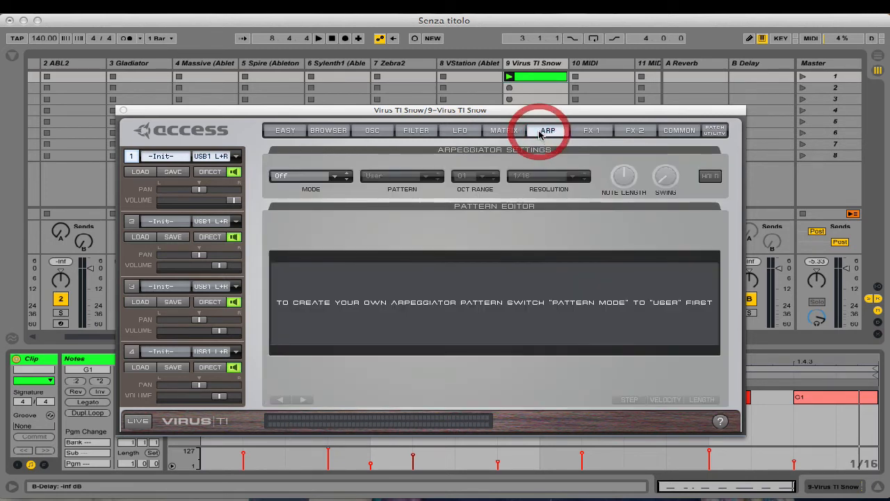
{"action": "left_click", "coordinate": [306, 175]}
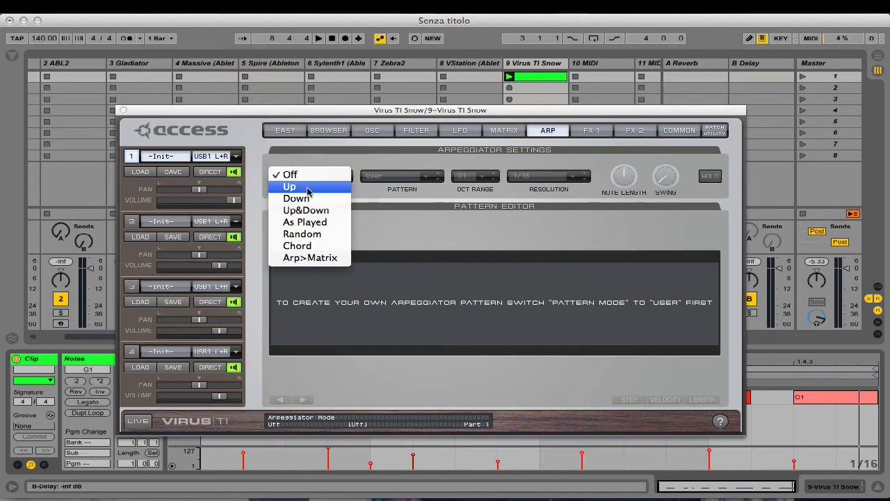
{"action": "left_click", "coordinate": [307, 188]}
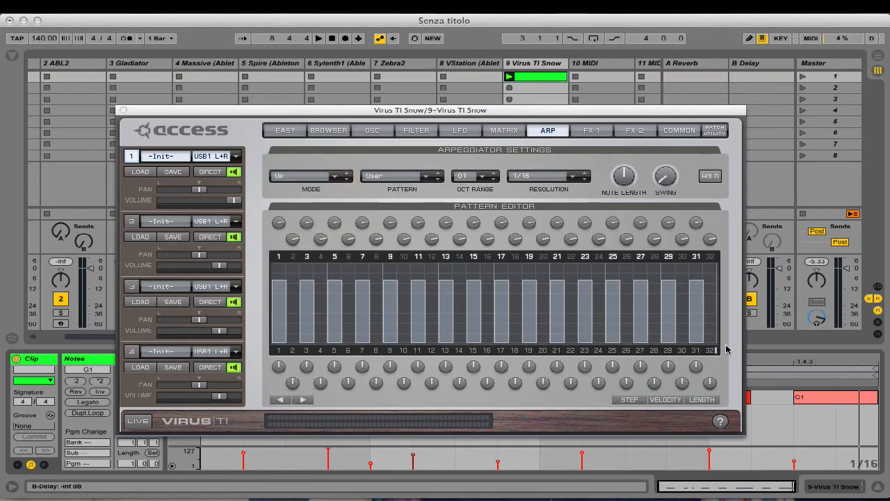
{"action": "left_click_drag", "start_coordinate": [651, 339], "coordinate": [314, 330]}
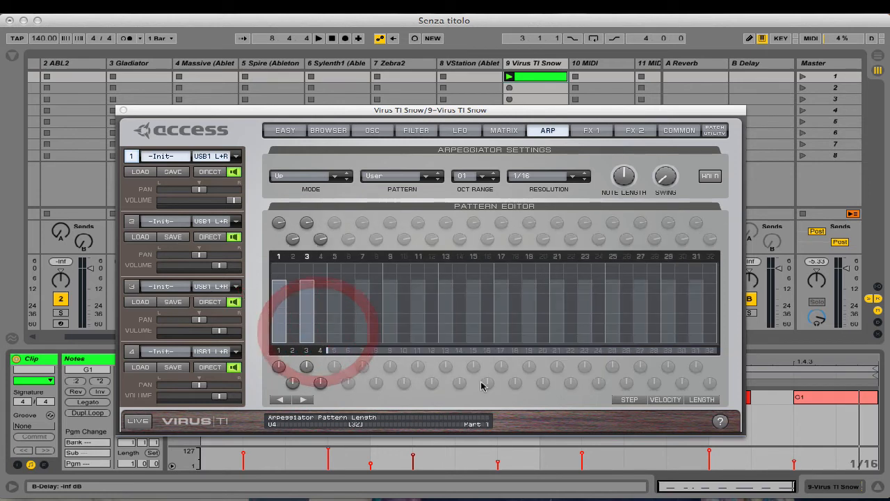
Randomize the steps of the four-step arpeggiator pattern several times, auditioning it with the clip playing.
{"action": "left_click", "coordinate": [632, 401]}
{"action": "left_click", "coordinate": [631, 402]}
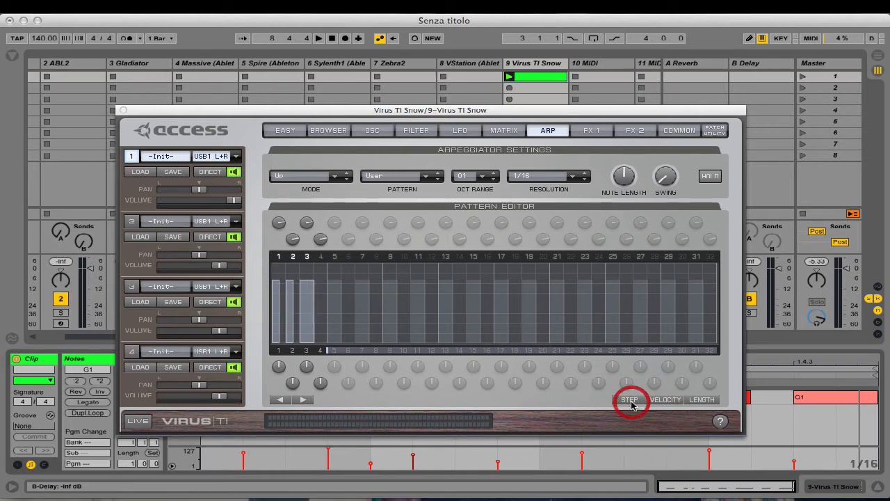
{"action": "key", "text": "space"}
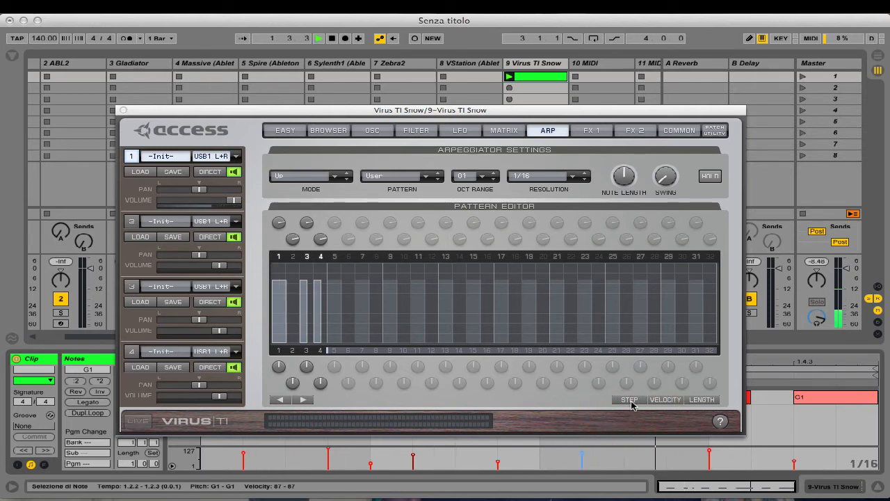
{"action": "left_click", "coordinate": [631, 401]}
{"action": "left_click", "coordinate": [630, 402]}
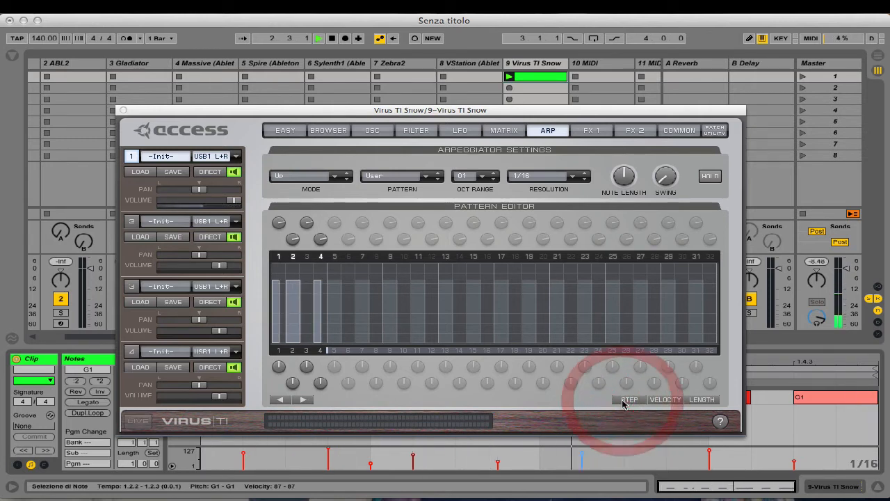
Randomize the note lengths and velocities of the four-step arpeggiator pattern repeatedly during playback.
{"action": "left_click", "coordinate": [694, 401]}
{"action": "left_click", "coordinate": [695, 401]}
{"action": "left_click", "coordinate": [684, 399]}
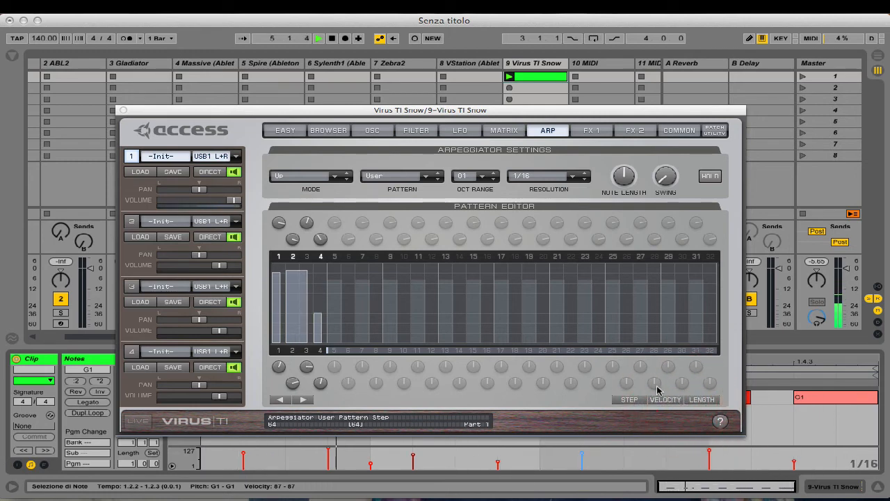
{"action": "left_click", "coordinate": [656, 399]}
{"action": "left_click", "coordinate": [656, 400]}
{"action": "left_click", "coordinate": [656, 400]}
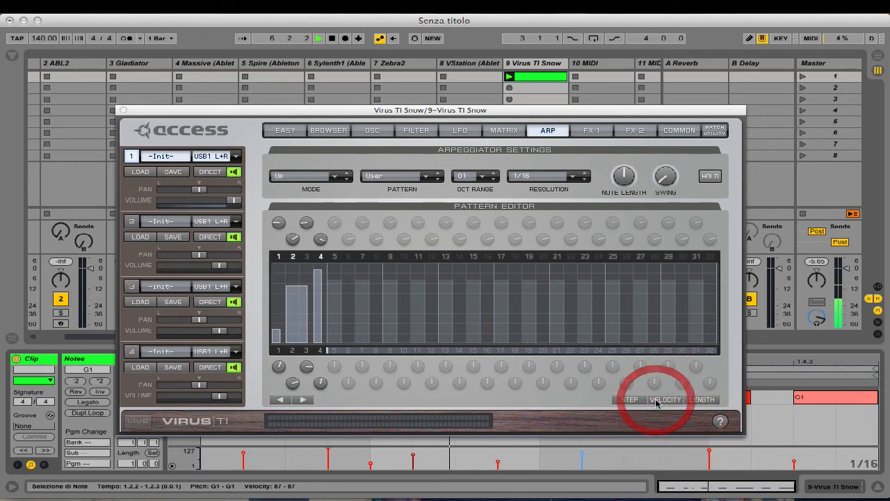
{"action": "left_click", "coordinate": [656, 400]}
{"action": "left_click", "coordinate": [656, 400]}
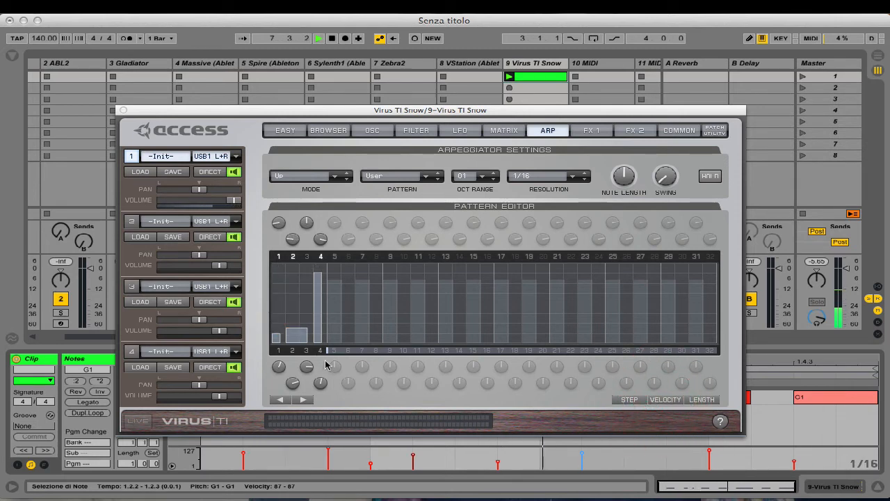
Extend the arpeggiator pattern to 8 steps, randomize its steps repeatedly, and stop playback.
{"action": "left_click_drag", "start_coordinate": [327, 351], "coordinate": [382, 352]}
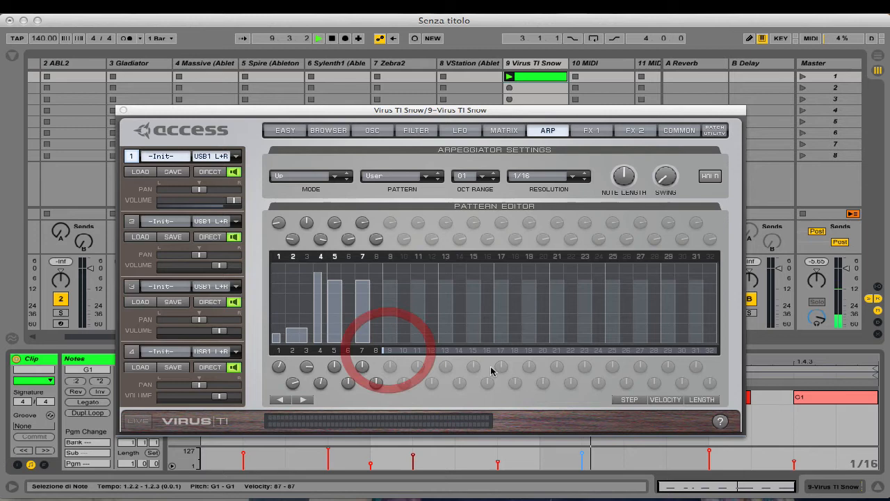
{"action": "left_click", "coordinate": [612, 401]}
{"action": "left_click", "coordinate": [616, 401]}
{"action": "left_click", "coordinate": [621, 401]}
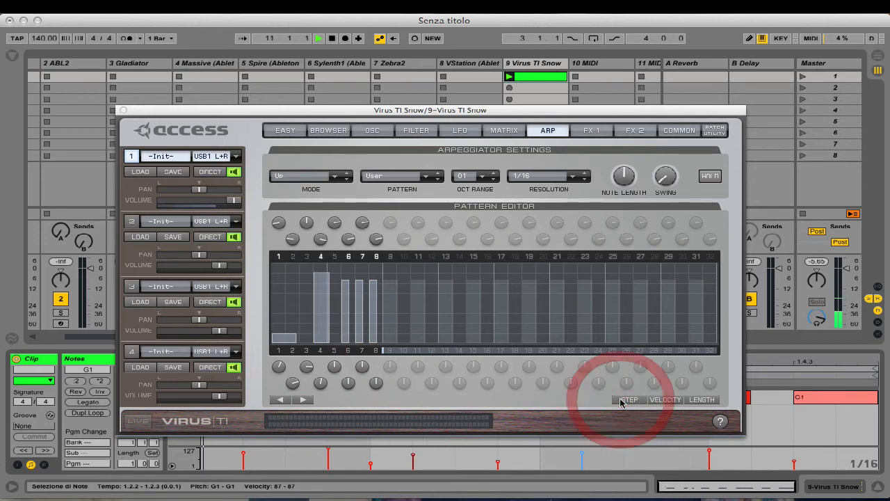
{"action": "key", "text": "b"}
{"action": "key", "text": "space"}
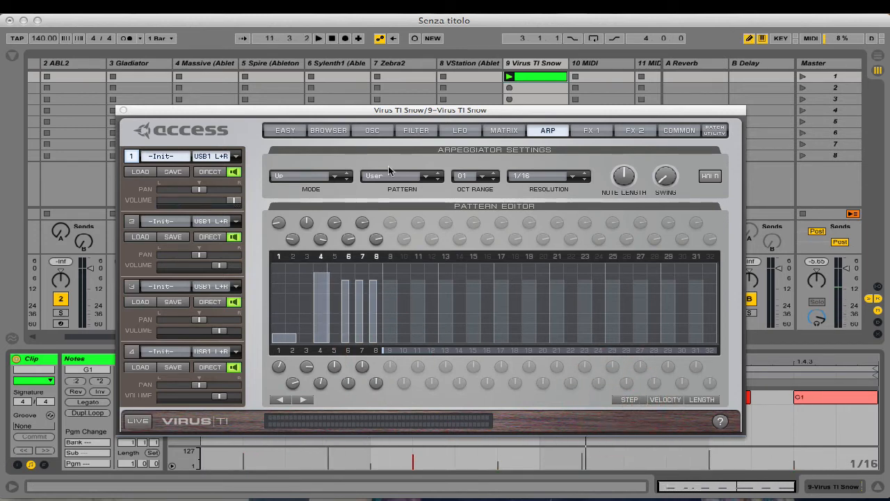
Set the arpeggiator mode to Up&Down and randomize the pattern steps while the clip plays.
{"action": "left_click", "coordinate": [390, 172]}
{"action": "left_click", "coordinate": [306, 187]}
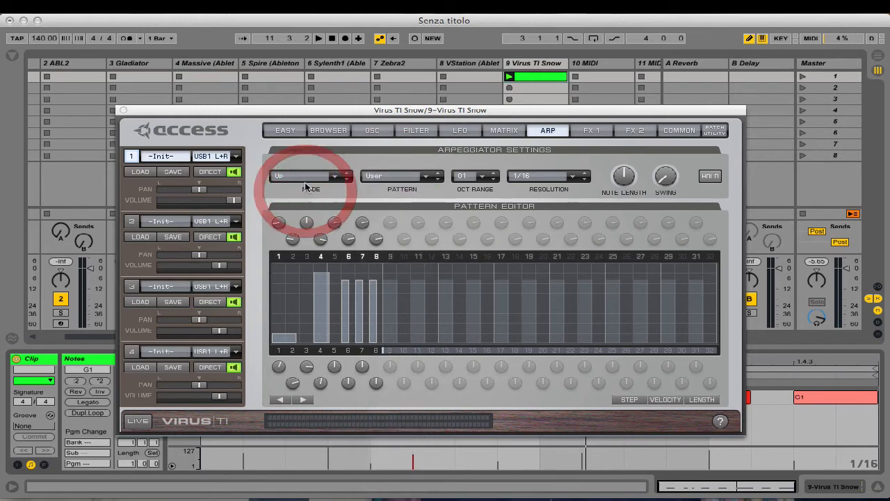
{"action": "left_click", "coordinate": [314, 201]}
{"action": "key", "text": "space"}
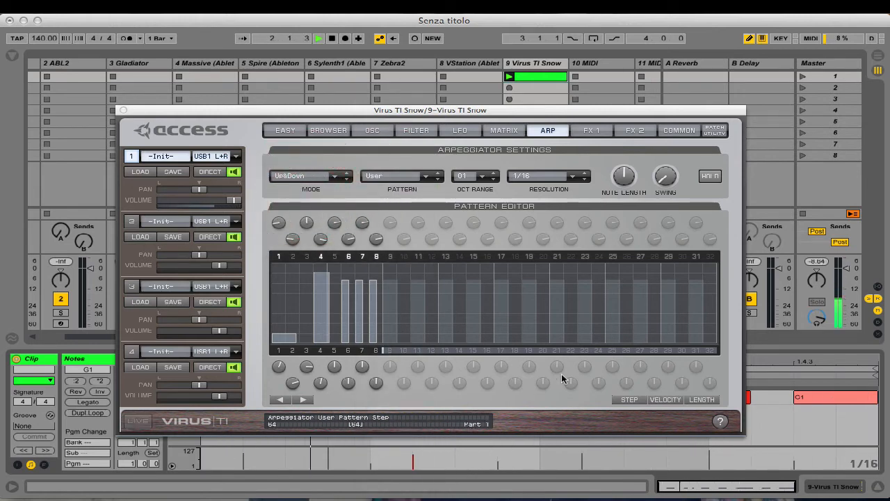
{"action": "left_click", "coordinate": [629, 399]}
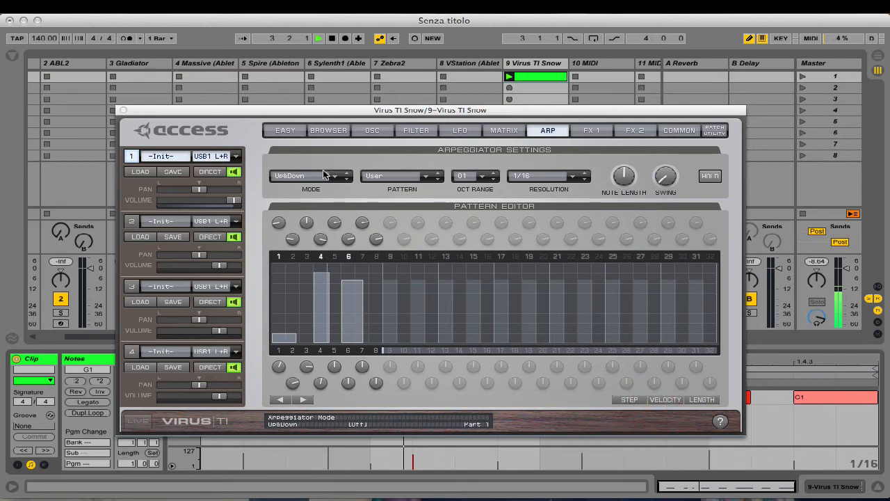
{"action": "left_click", "coordinate": [636, 401]}
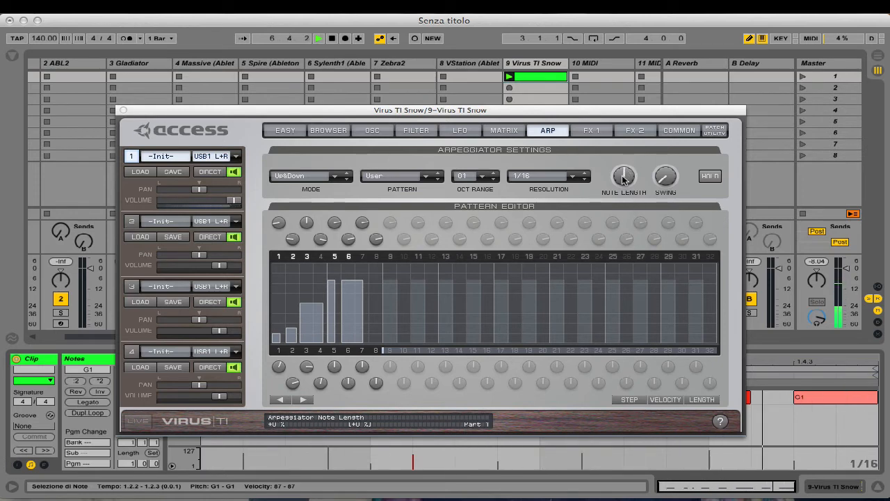
Try an arpeggiator swing of 62.4 % during playback and return the swing to its minimum.
{"action": "left_click_drag", "start_coordinate": [666, 177], "coordinate": [660, 115]}
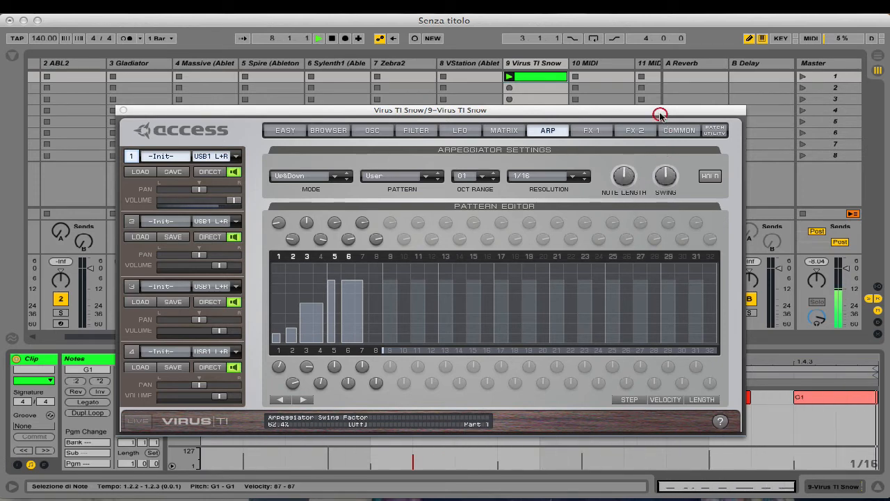
{"action": "left_click_drag", "start_coordinate": [666, 176], "coordinate": [670, 284]}
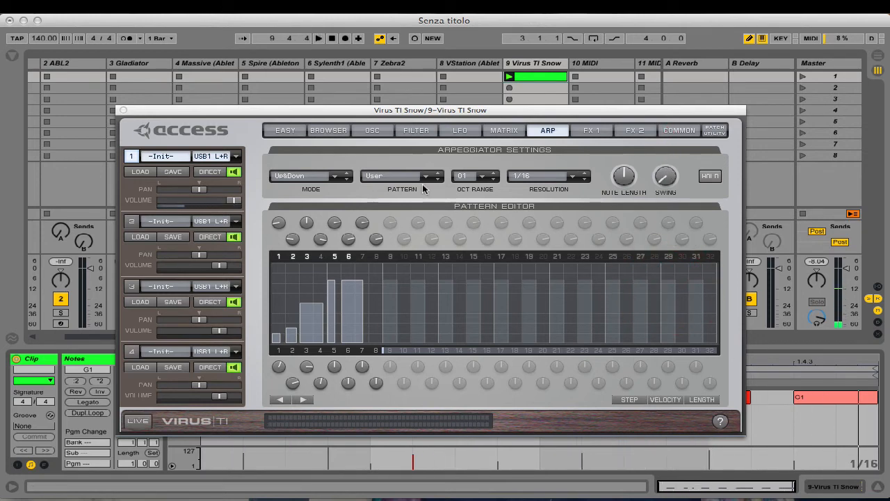
Set the arpeggiator mode to Random and randomize the pattern steps, auditioning them with the clip playing.
{"action": "left_click", "coordinate": [310, 175]}
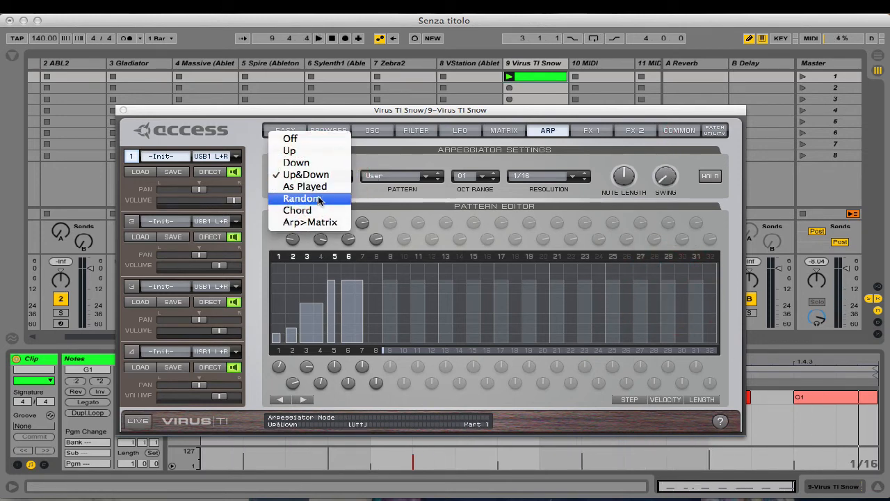
{"action": "left_click", "coordinate": [319, 199]}
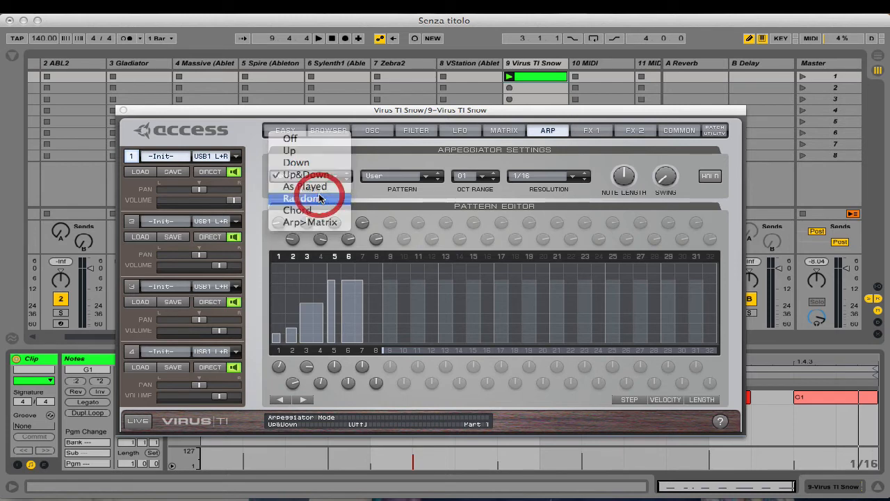
{"action": "left_click", "coordinate": [629, 402]}
{"action": "left_click", "coordinate": [628, 400]}
{"action": "key", "text": "space"}
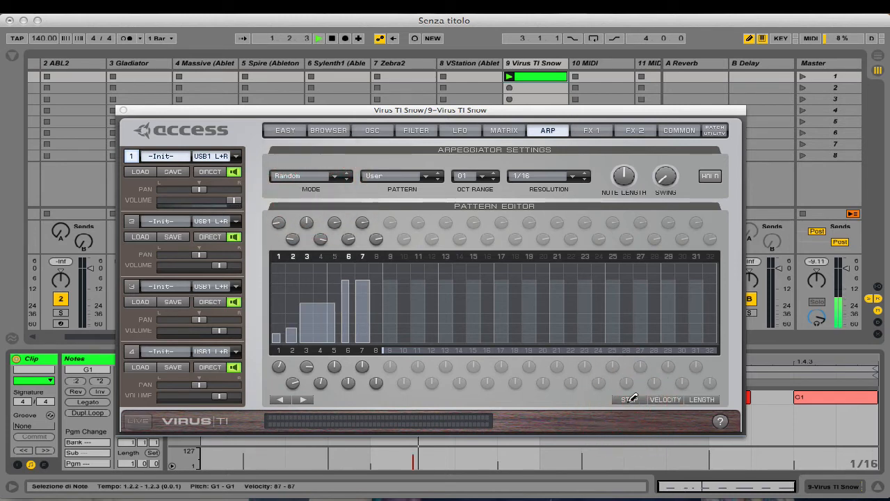
{"action": "left_click", "coordinate": [626, 399]}
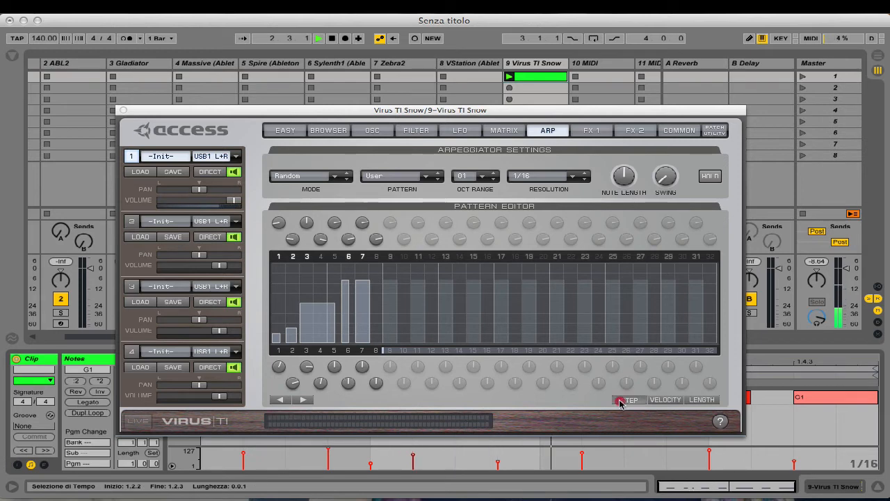
Switch the arpeggiator mode to Up&Down during playback, and settle on As Played.
{"action": "left_click", "coordinate": [278, 175]}
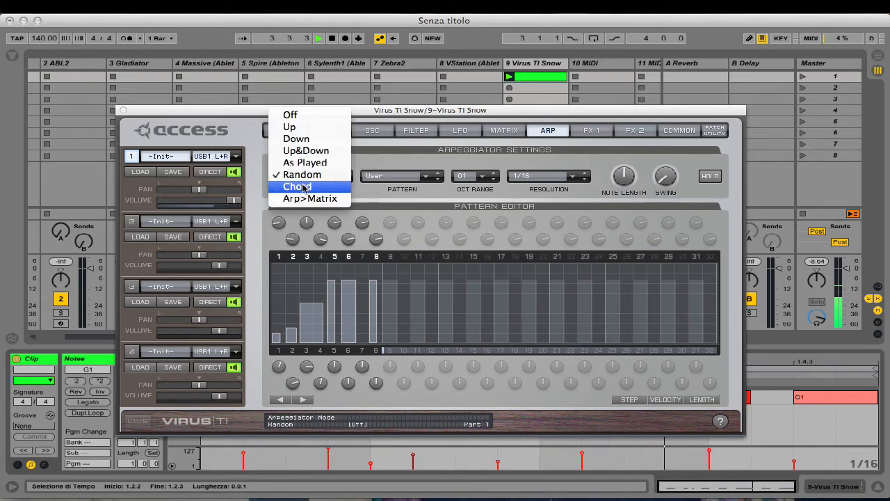
{"action": "left_click", "coordinate": [304, 151]}
{"action": "left_click", "coordinate": [304, 176]}
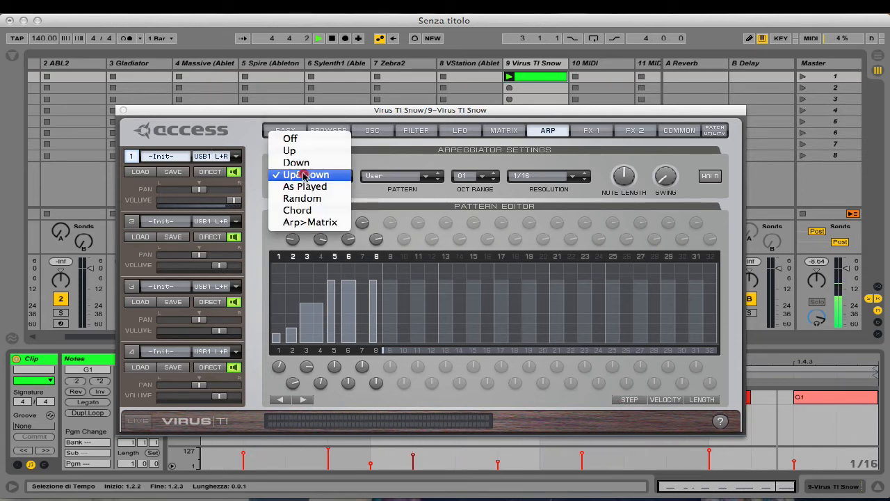
{"action": "left_click", "coordinate": [304, 179]}
{"action": "scroll", "coordinate": [304, 179], "scroll_direction": "down", "scroll_amount": 1}
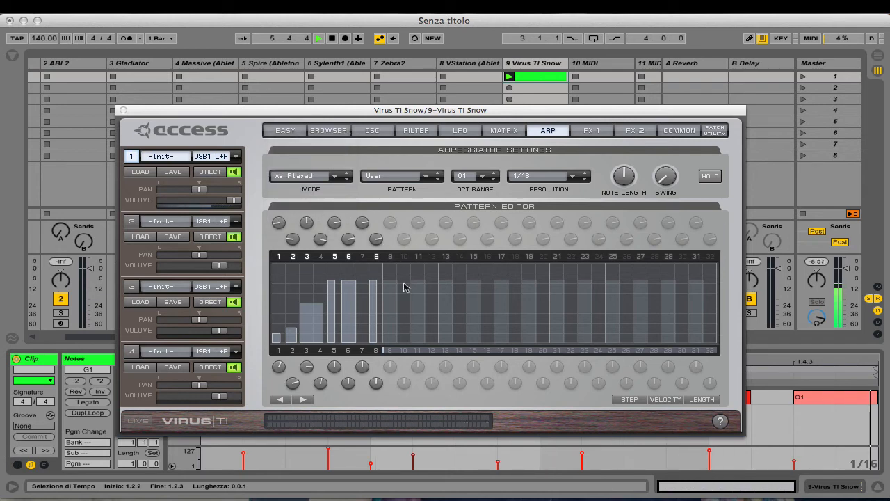
Randomize the note lengths of the eight-step pattern and reshuffle its steps several times during playback.
{"action": "left_click", "coordinate": [696, 401]}
{"action": "left_click", "coordinate": [696, 400]}
{"action": "left_click", "coordinate": [696, 400]}
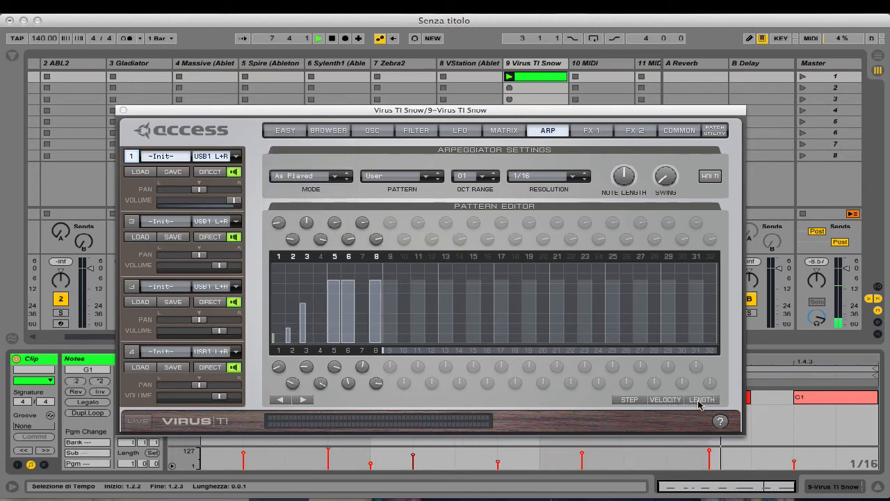
{"action": "left_click", "coordinate": [625, 400]}
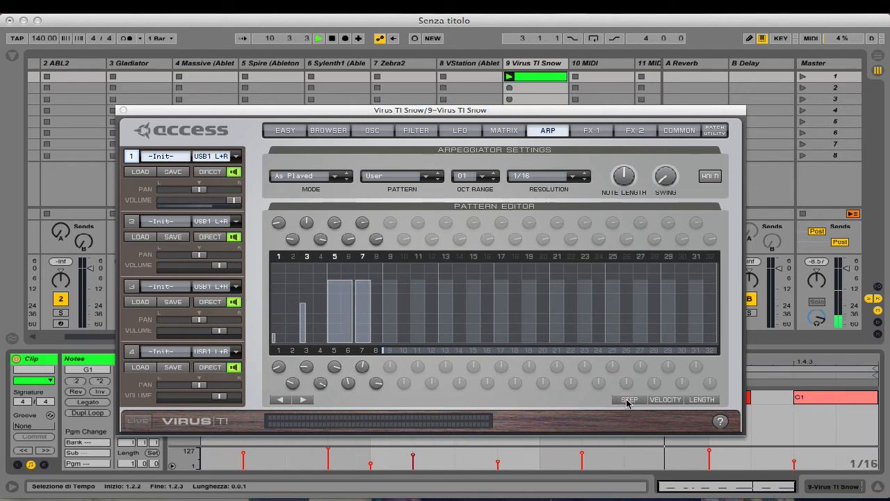
{"action": "left_click", "coordinate": [626, 400]}
{"action": "left_click", "coordinate": [623, 400]}
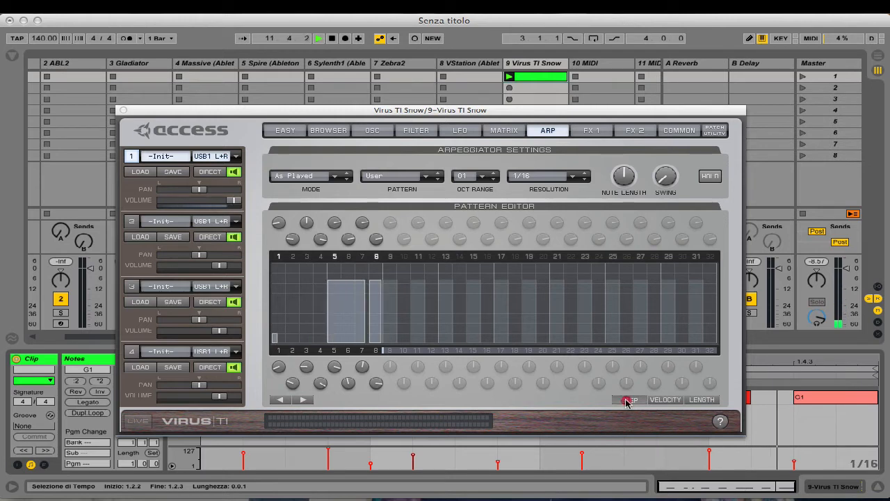
{"action": "left_click", "coordinate": [623, 400]}
Randomize the velocities of the eight-step pattern and generate further random step arrangements.
{"action": "left_click", "coordinate": [654, 399]}
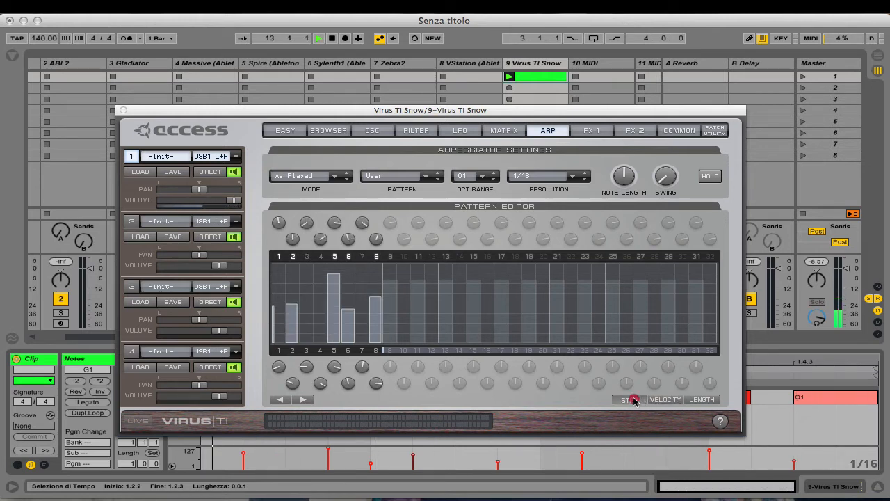
{"action": "left_click", "coordinate": [630, 401]}
{"action": "left_click", "coordinate": [632, 401]}
{"action": "left_click", "coordinate": [631, 401]}
{"action": "left_click", "coordinate": [631, 401]}
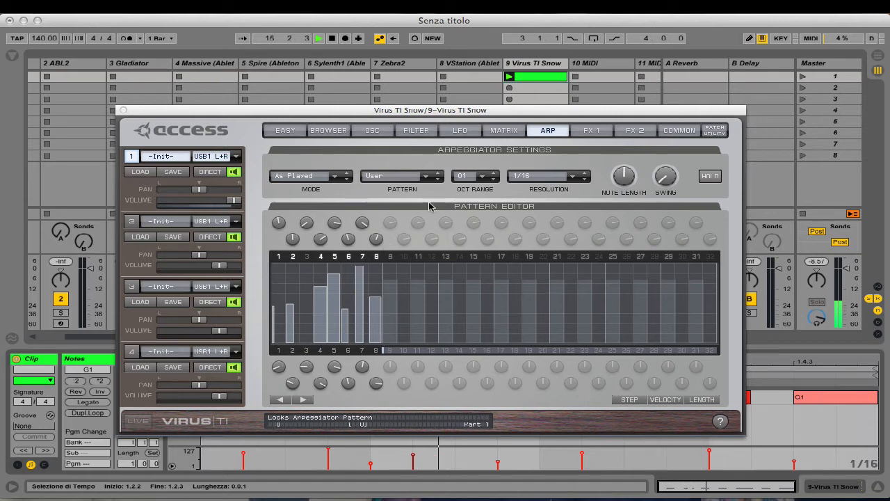
Change the arpeggiator mode from As Played to Random while the clip plays.
{"action": "mouse_move", "coordinate": [657, 179]}
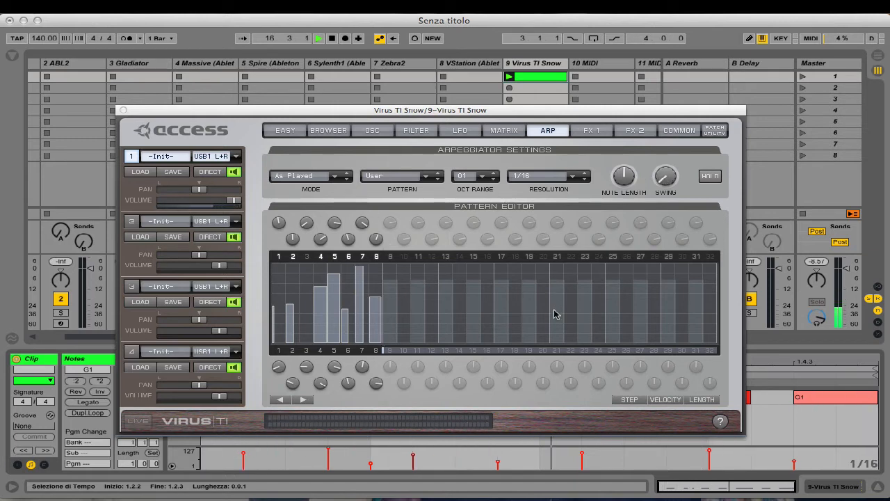
{"action": "left_click", "coordinate": [309, 177]}
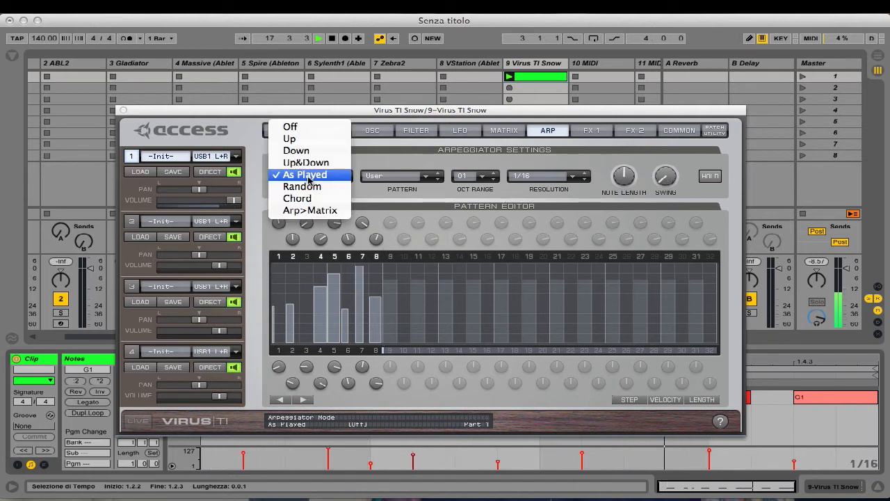
{"action": "left_click", "coordinate": [308, 186]}
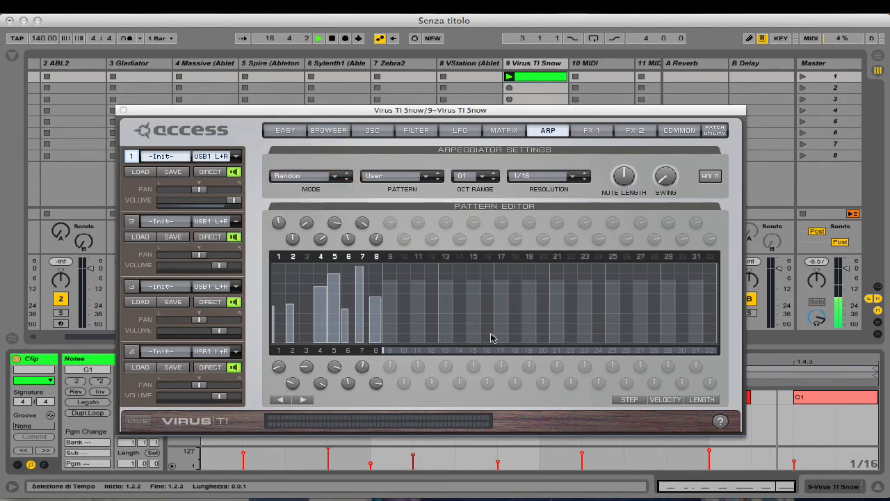
Reshuffle the arpeggiator pattern steps, try the Chord mode and settle on the Up mode during playback.
{"action": "left_click", "coordinate": [631, 400]}
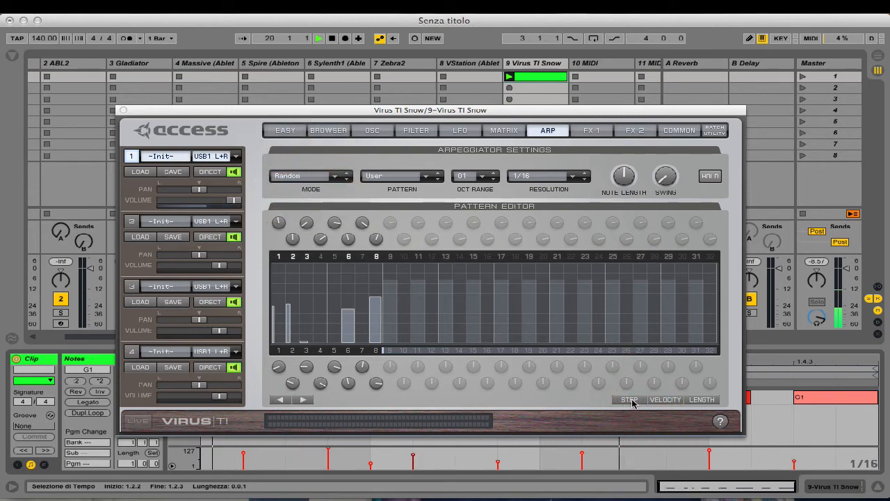
{"action": "left_click", "coordinate": [631, 400]}
{"action": "left_click", "coordinate": [296, 176]}
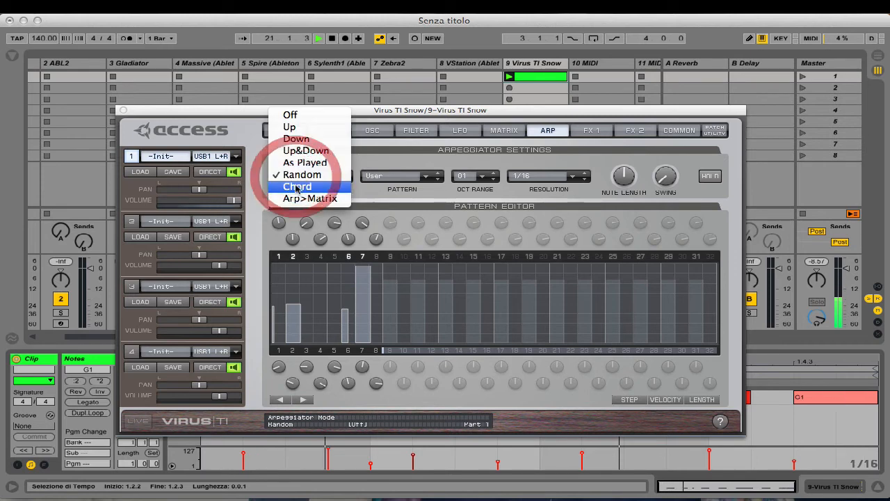
{"action": "left_click", "coordinate": [299, 188]}
{"action": "left_click", "coordinate": [297, 176]}
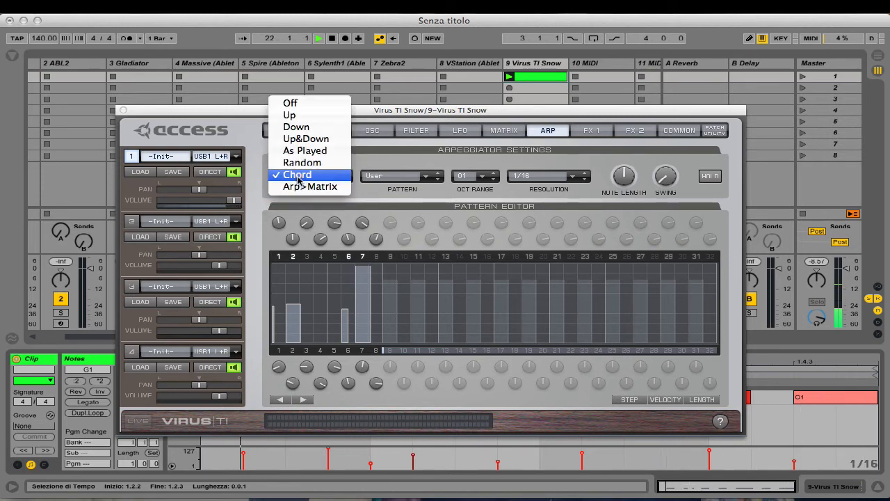
{"action": "left_click", "coordinate": [308, 118]}
Generate several new random step arrangements for the eight-step pattern while the clip plays.
{"action": "left_click", "coordinate": [631, 400]}
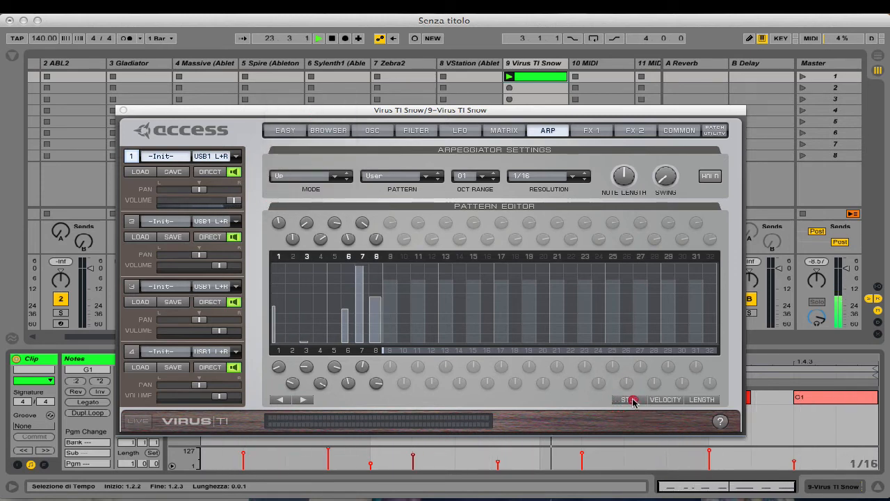
{"action": "left_click", "coordinate": [633, 401]}
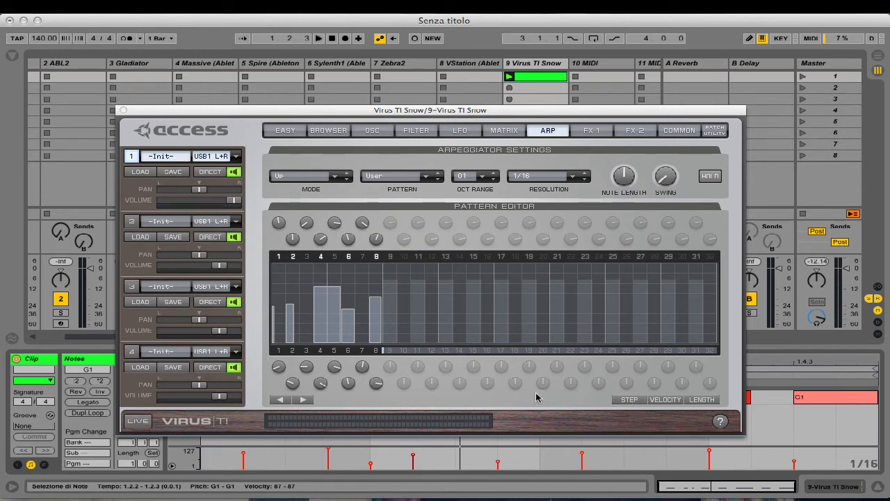
{"action": "left_click", "coordinate": [629, 399]}
{"action": "left_click", "coordinate": [629, 399]}
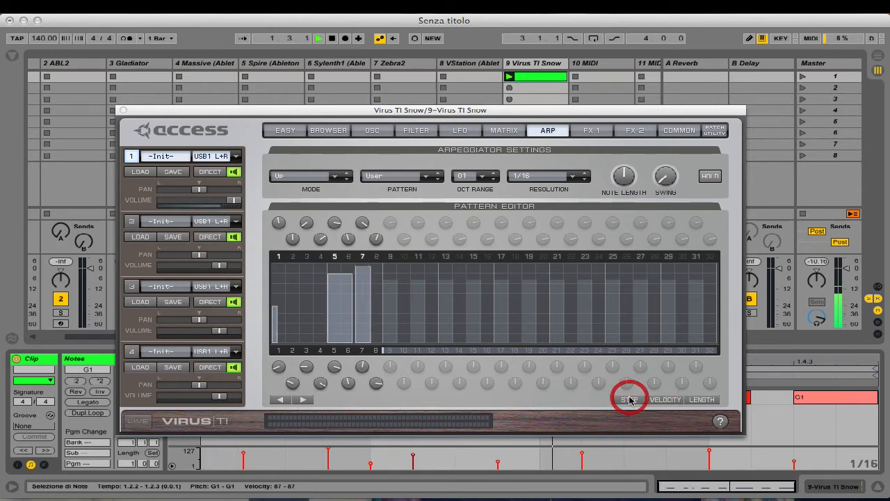
{"action": "left_click", "coordinate": [629, 399]}
{"action": "left_click", "coordinate": [630, 399]}
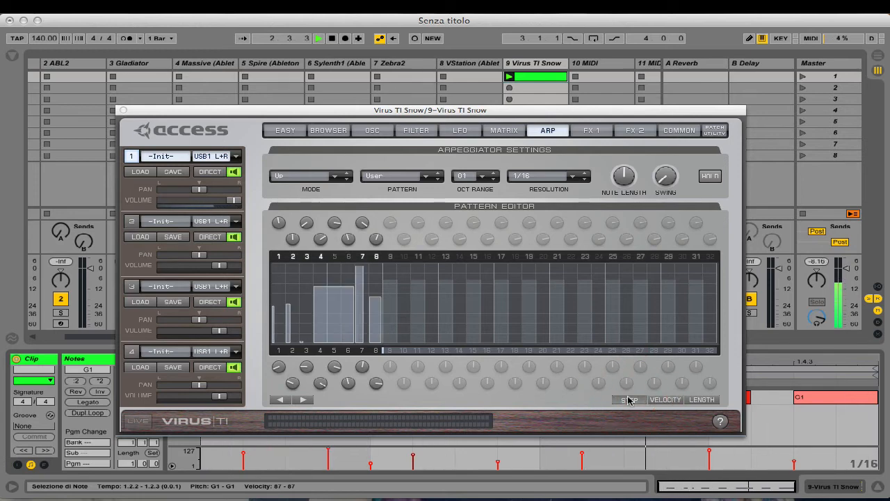
{"action": "left_click", "coordinate": [629, 399]}
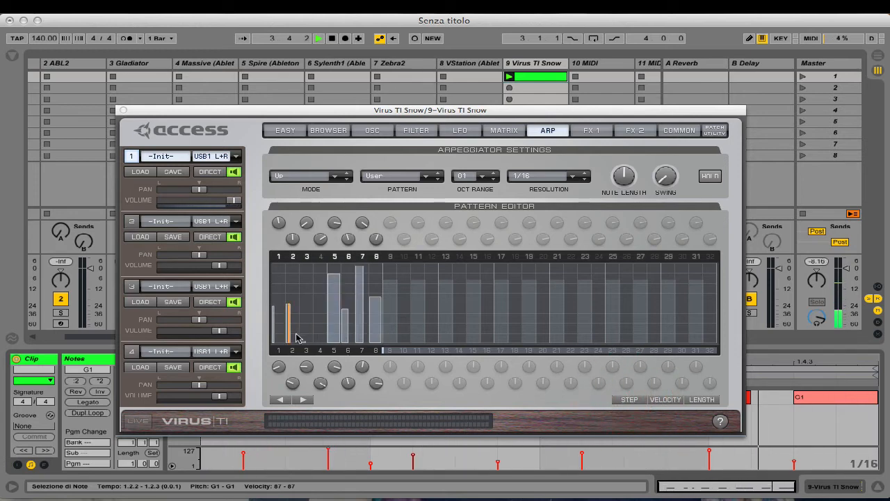
Raise the velocities of pattern steps 1 to 3, lengthen the first step's note, and stop playback.
{"action": "left_click_drag", "start_coordinate": [302, 310], "coordinate": [290, 275]}
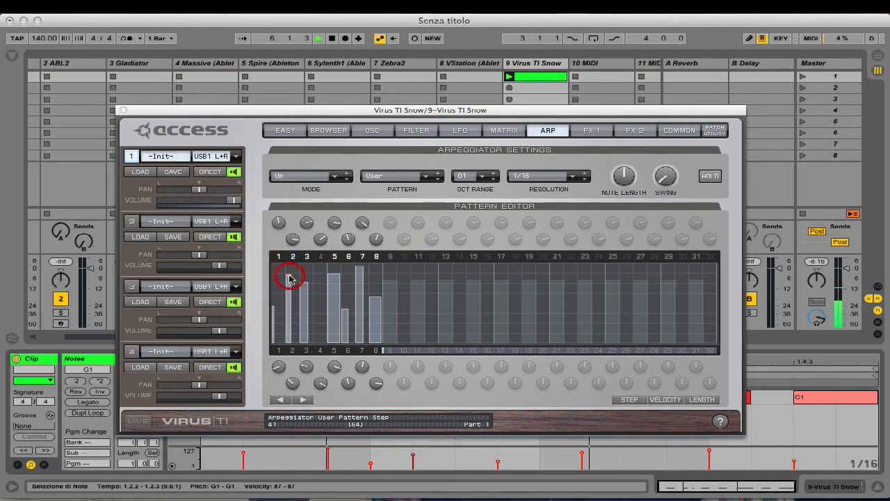
{"action": "left_click_drag", "start_coordinate": [273, 306], "coordinate": [308, 291]}
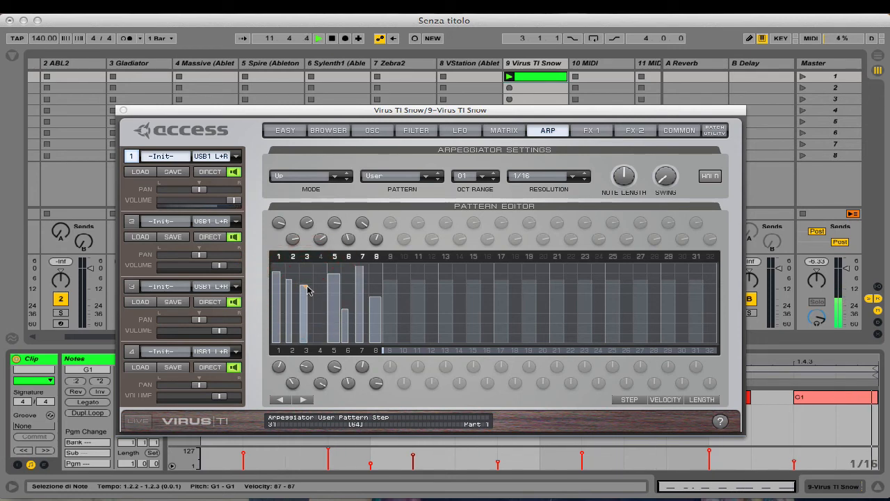
{"action": "key", "text": "space"}
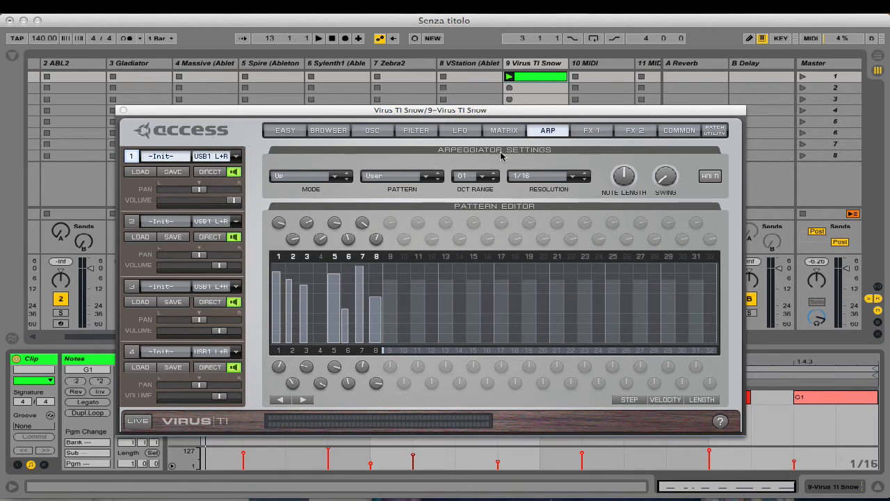
Set the EQ low gain to -10 dB and raise the low-band frequency slightly while auditioning the clip.
{"action": "left_click", "coordinate": [589, 130]}
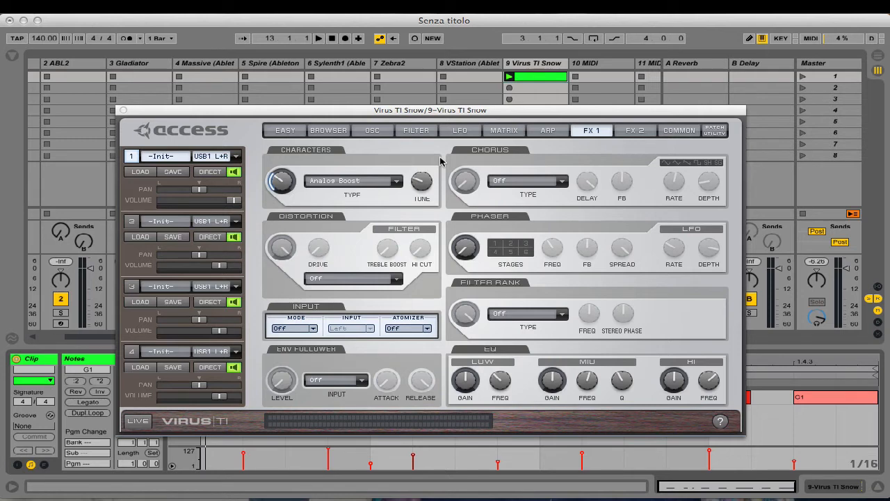
{"action": "mouse_move", "coordinate": [464, 374]}
{"action": "left_click_drag", "start_coordinate": [463, 386], "coordinate": [467, 427]}
{"action": "key", "text": "space"}
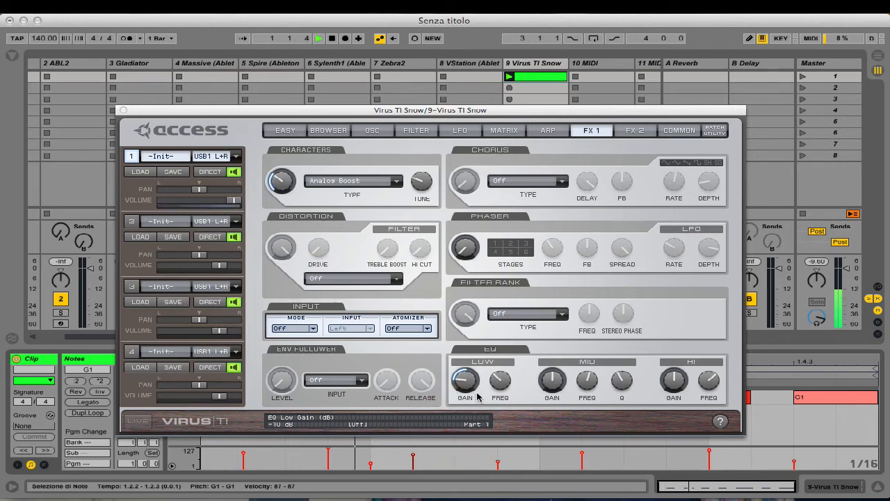
{"action": "left_click_drag", "start_coordinate": [496, 382], "coordinate": [495, 370]}
{"action": "key", "text": "space"}
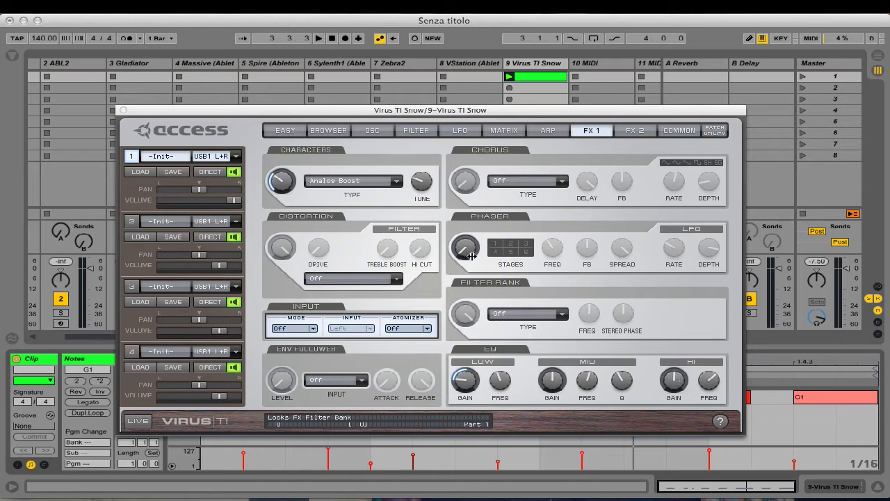
Enable the Classic chorus, lower its delay and set its mix to about 14 during playback.
{"action": "left_click", "coordinate": [522, 182]}
{"action": "left_click", "coordinate": [520, 191]}
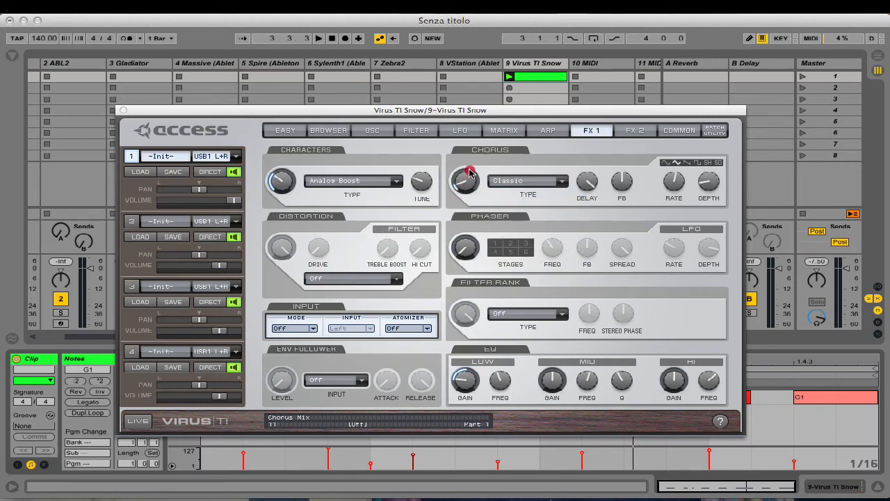
{"action": "key", "text": "space"}
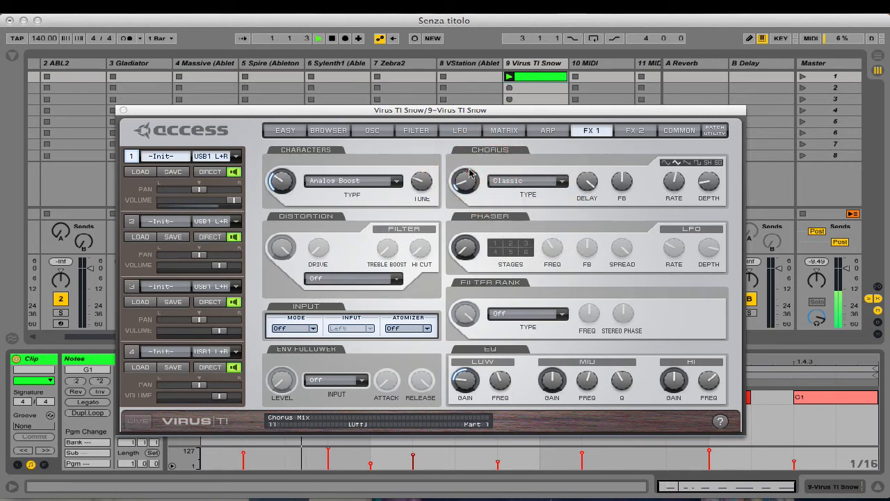
{"action": "left_click_drag", "start_coordinate": [469, 174], "coordinate": [463, 181]}
{"action": "left_click_drag", "start_coordinate": [593, 184], "coordinate": [600, 262]}
{"action": "left_click", "coordinate": [587, 180]}
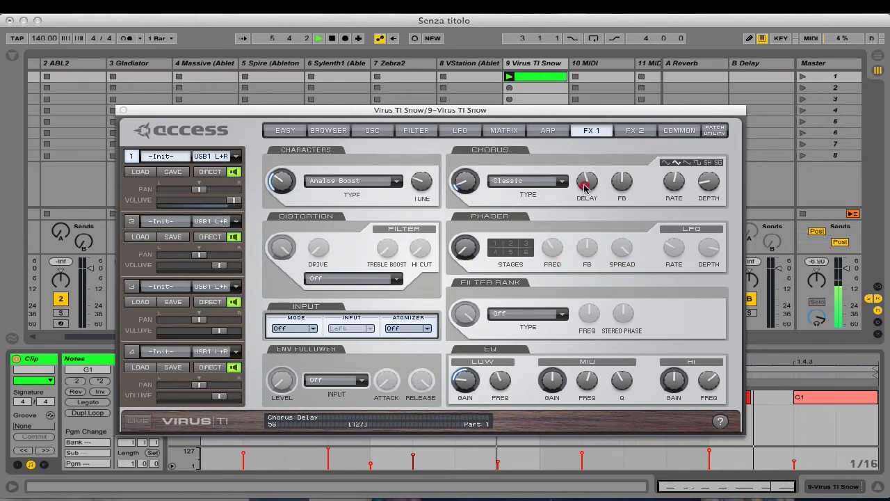
{"action": "left_click", "coordinate": [587, 180]}
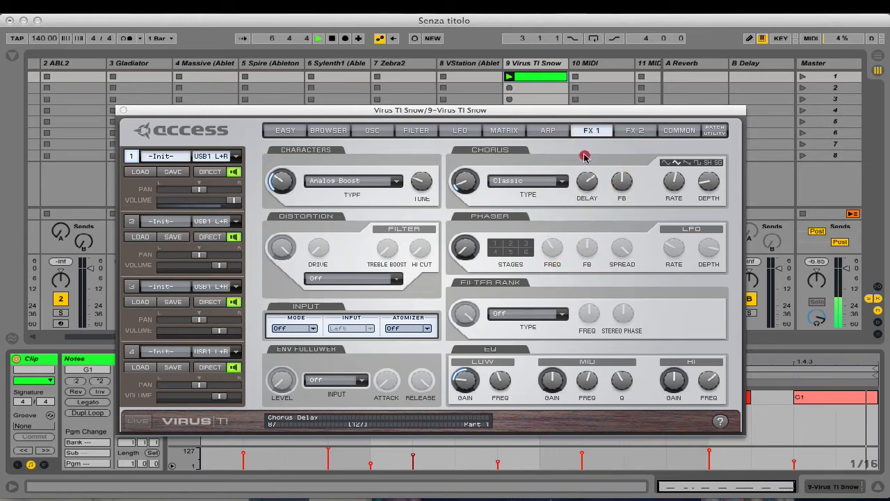
{"action": "left_click_drag", "start_coordinate": [464, 183], "coordinate": [465, 176]}
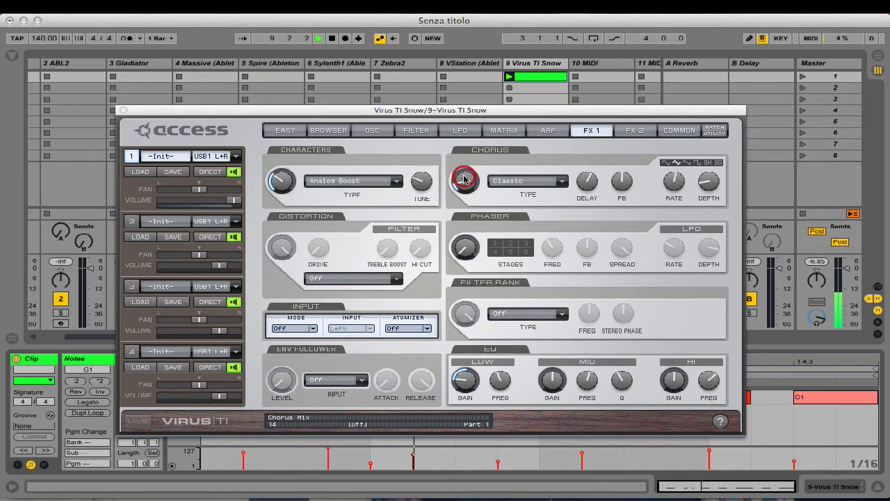
{"action": "key", "text": "space"}
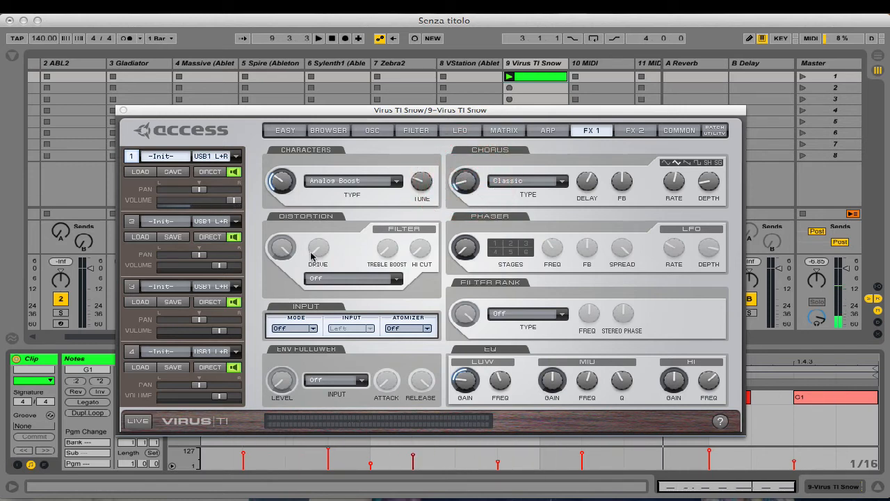
Set the distortion type to Digital, raise its drive and reduce its mix below 100%.
{"action": "left_click", "coordinate": [340, 279]}
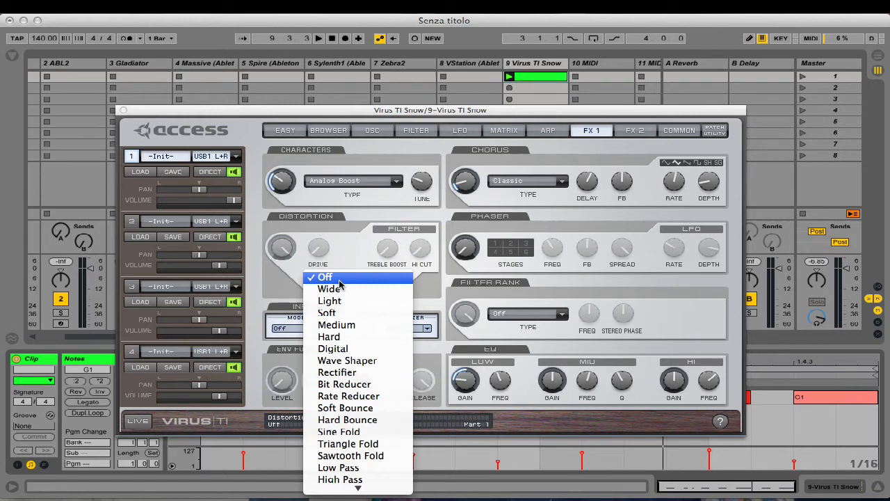
{"action": "left_click", "coordinate": [351, 353]}
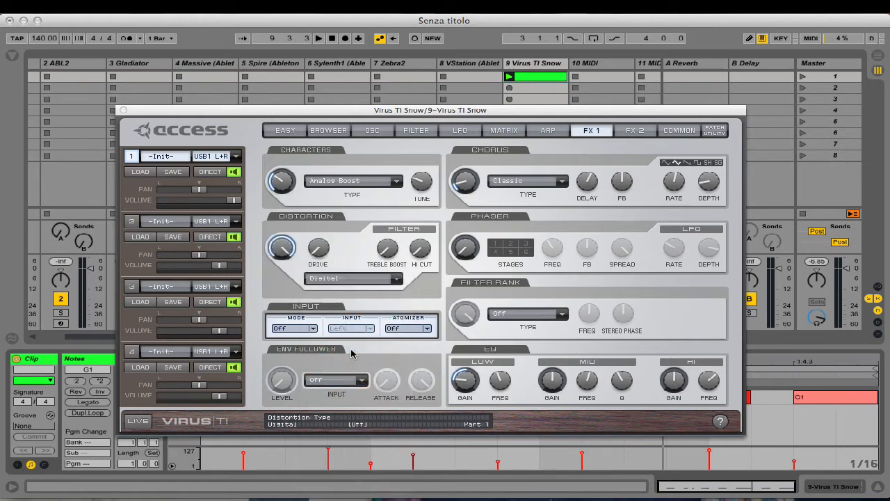
{"action": "left_click", "coordinate": [322, 281]}
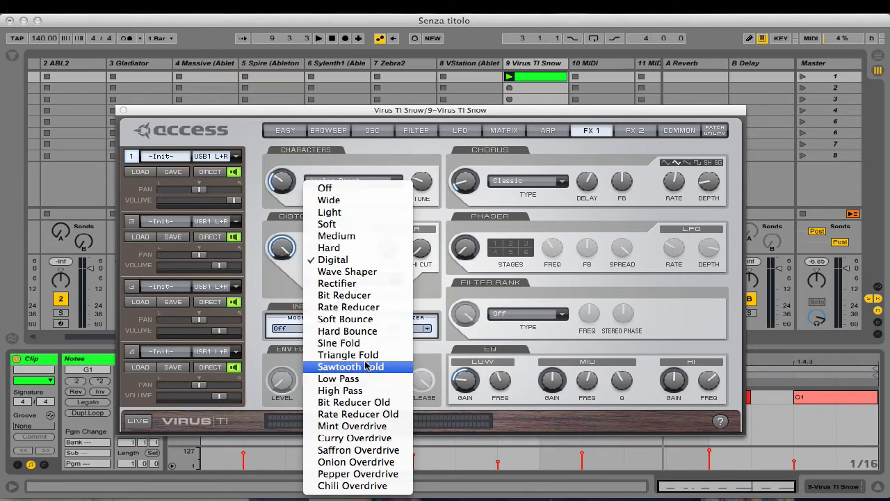
{"action": "left_click", "coordinate": [282, 292]}
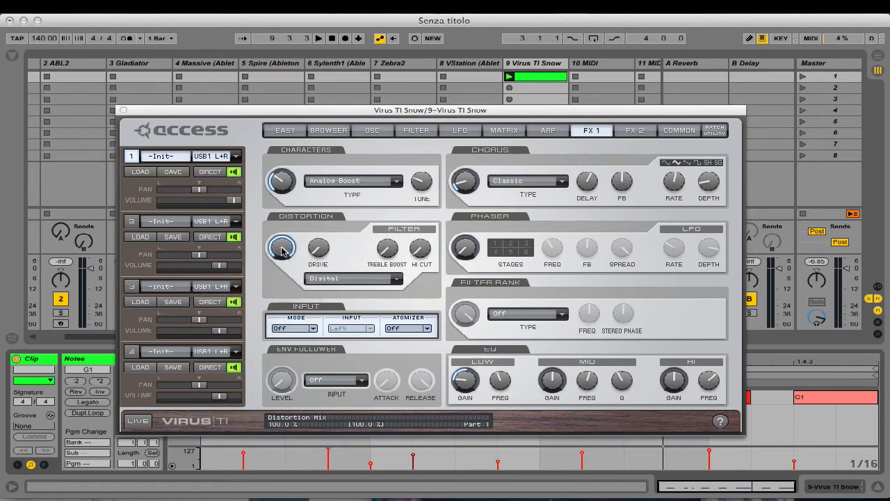
{"action": "mouse_move", "coordinate": [281, 245]}
{"action": "left_mouse_down"}
{"action": "mouse_move", "coordinate": [281, 255]}
{"action": "mouse_move", "coordinate": [281, 243]}
{"action": "left_mouse_up"}
{"action": "left_click_drag", "start_coordinate": [317, 252], "coordinate": [319, 203]}
{"action": "left_click_drag", "start_coordinate": [285, 248], "coordinate": [278, 286]}
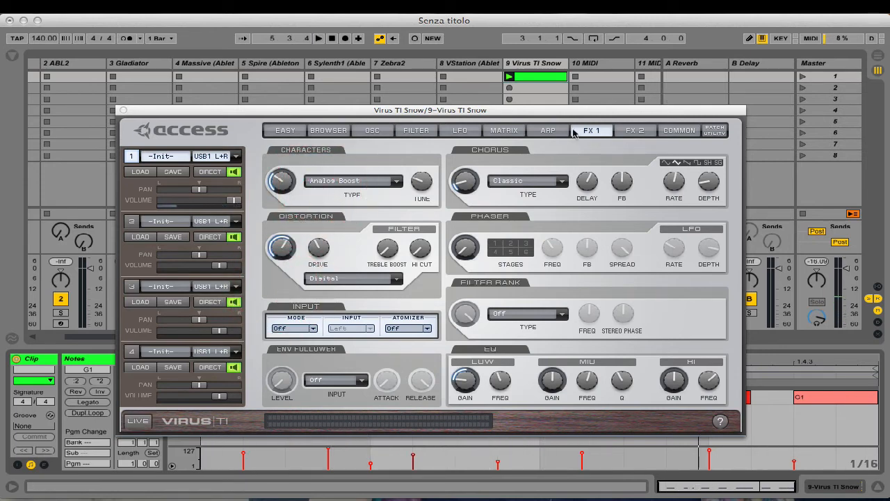
Turn the arpeggiator mode off and audition the clip without it.
{"action": "left_click", "coordinate": [548, 130]}
{"action": "left_click", "coordinate": [327, 177]}
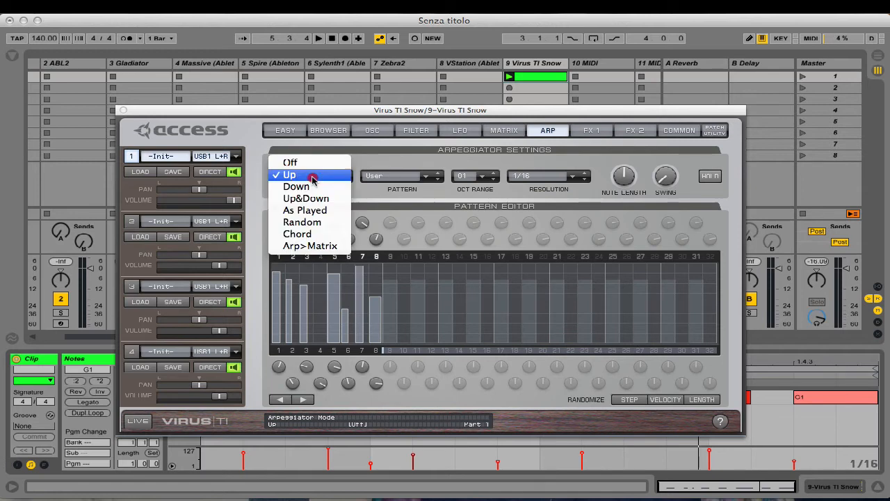
{"action": "left_click", "coordinate": [312, 166]}
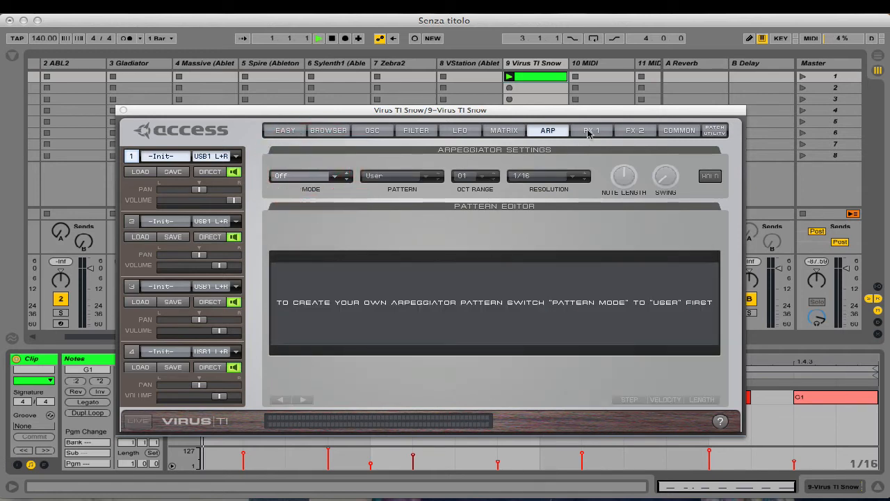
Set the filter bank type to Vowel Filter with a mix of about 39% and start playback.
{"action": "left_click", "coordinate": [589, 131]}
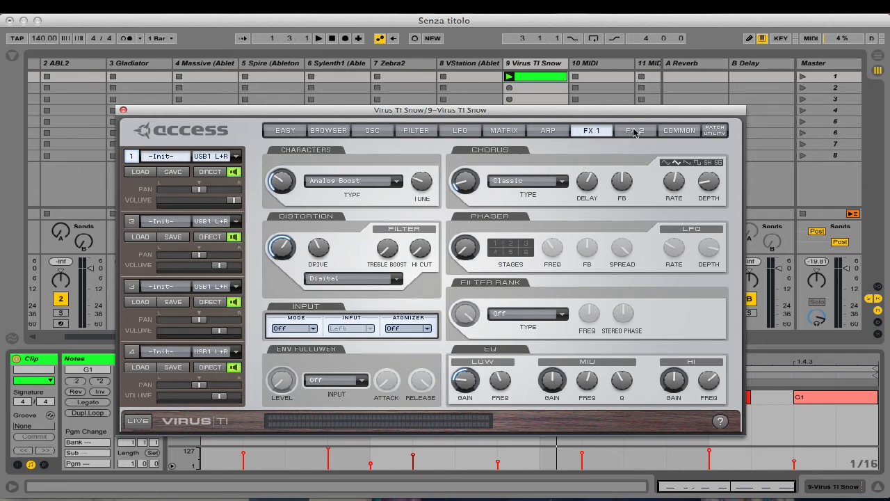
{"action": "left_click", "coordinate": [527, 315]}
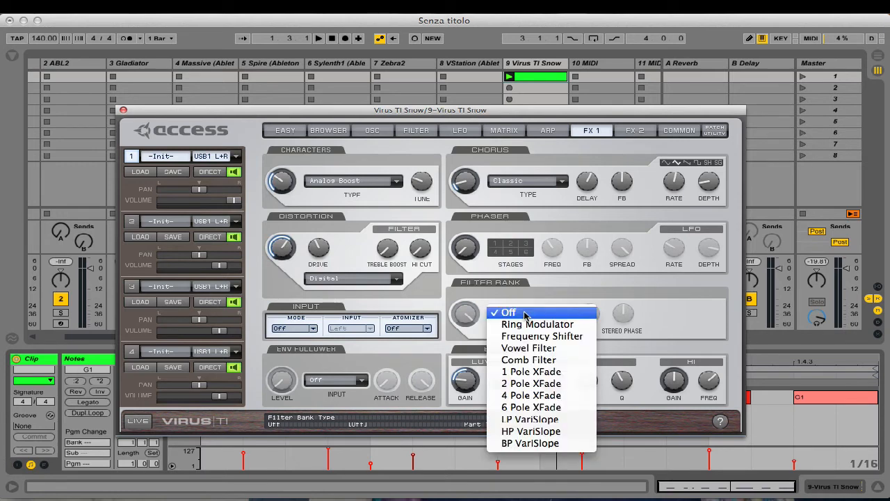
{"action": "left_click", "coordinate": [541, 348]}
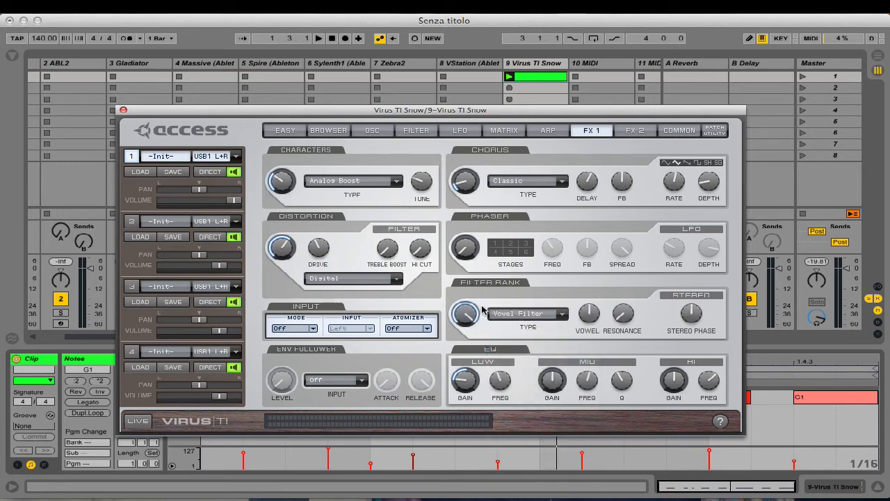
{"action": "mouse_move", "coordinate": [465, 314]}
{"action": "left_mouse_down"}
{"action": "mouse_move", "coordinate": [460, 389]}
{"action": "mouse_move", "coordinate": [462, 328]}
{"action": "left_mouse_up"}
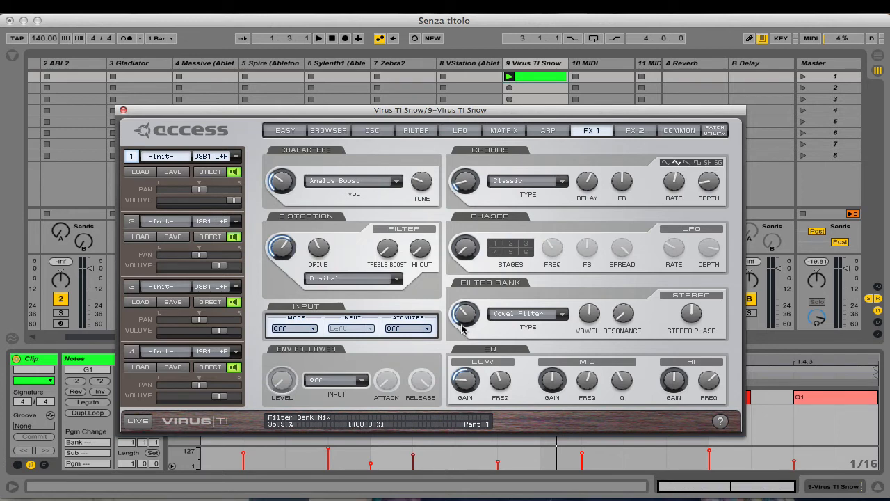
{"action": "key", "text": "space"}
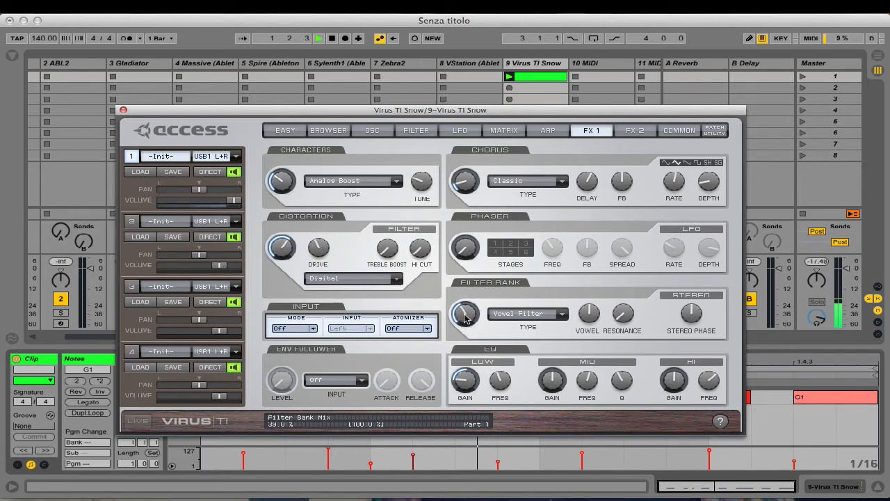
Raise the filter bank mix to full and increase the resonance while sweeping the vowel setting during playback.
{"action": "left_click_drag", "start_coordinate": [591, 314], "coordinate": [597, 296]}
{"action": "left_click", "coordinate": [479, 313]}
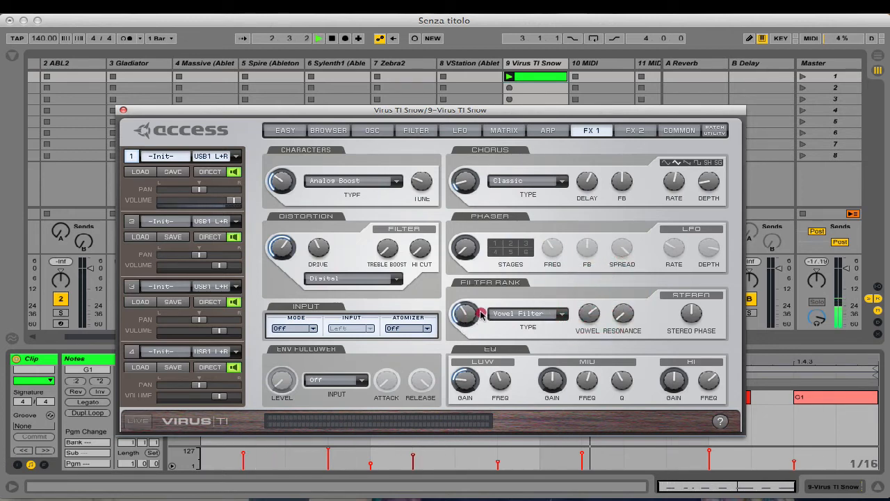
{"action": "left_click_drag", "start_coordinate": [467, 315], "coordinate": [467, 253]}
{"action": "left_click_drag", "start_coordinate": [590, 316], "coordinate": [581, 344]}
{"action": "left_click_drag", "start_coordinate": [620, 316], "coordinate": [627, 252]}
{"action": "mouse_move", "coordinate": [592, 304]}
{"action": "left_mouse_down"}
{"action": "mouse_move", "coordinate": [590, 287]}
{"action": "mouse_move", "coordinate": [588, 301]}
{"action": "mouse_move", "coordinate": [591, 295]}
{"action": "left_mouse_up"}
{"action": "left_click_drag", "start_coordinate": [471, 322], "coordinate": [460, 290]}
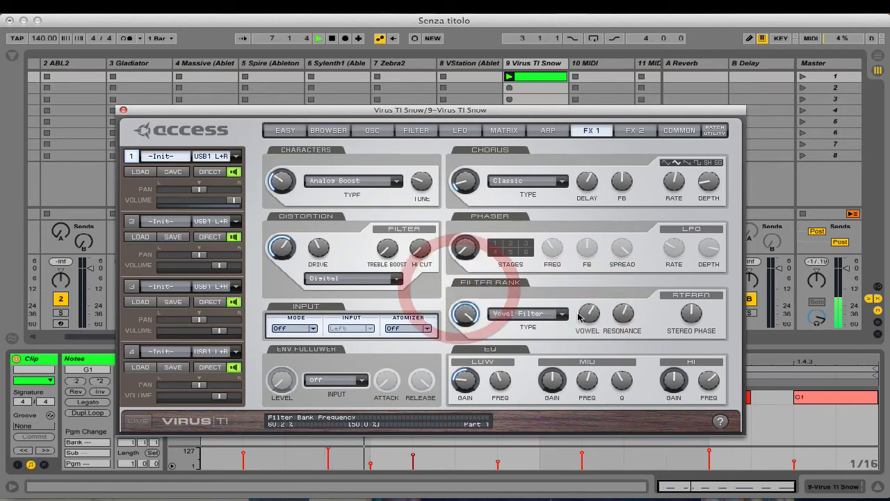
Lower the vowel setting below its centre and pull the filter bank mix back from full.
{"action": "mouse_move", "coordinate": [582, 314]}
{"action": "left_mouse_down"}
{"action": "mouse_move", "coordinate": [577, 353]}
{"action": "mouse_move", "coordinate": [586, 314]}
{"action": "mouse_move", "coordinate": [584, 327]}
{"action": "left_mouse_up"}
{"action": "left_click_drag", "start_coordinate": [459, 305], "coordinate": [445, 352]}
{"action": "mouse_move", "coordinate": [587, 316]}
{"action": "left_mouse_down"}
{"action": "mouse_move", "coordinate": [587, 227]}
{"action": "mouse_move", "coordinate": [577, 313]}
{"action": "left_mouse_up"}
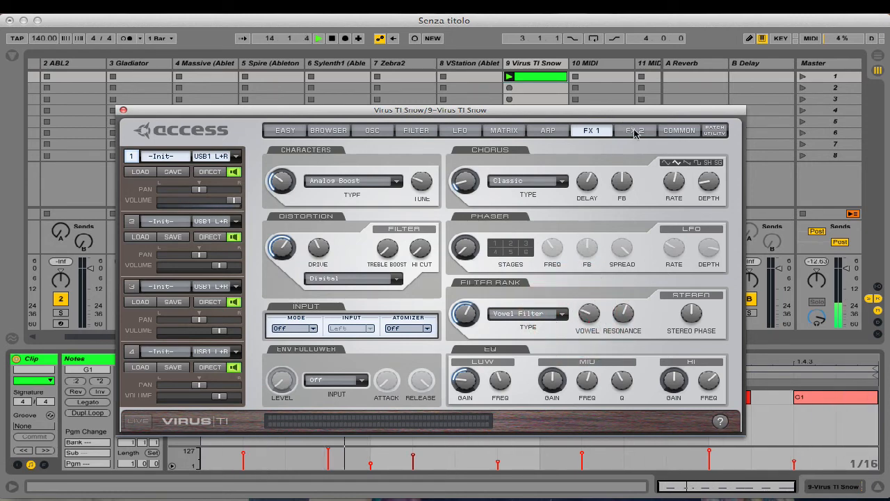
Turn the filter bank mix off and restart playback to audition the clip without it.
{"action": "key", "text": "space"}
{"action": "left_click_drag", "start_coordinate": [465, 314], "coordinate": [449, 463]}
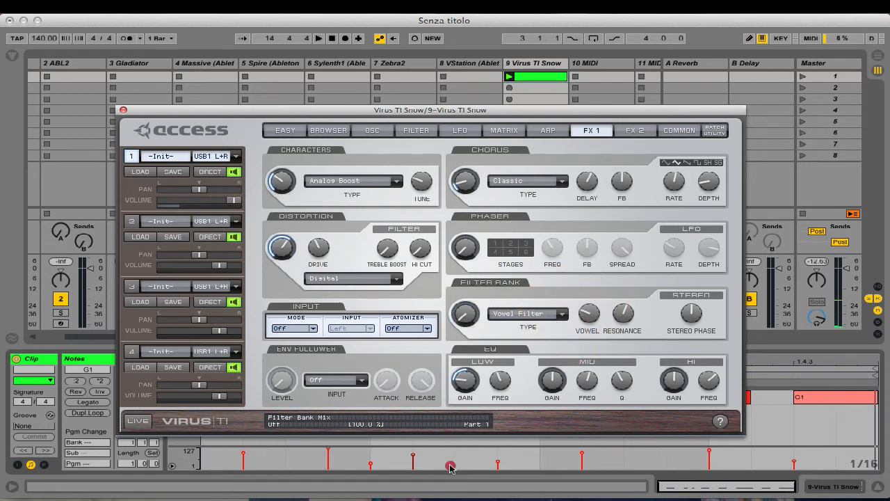
{"action": "left_click", "coordinate": [522, 198]}
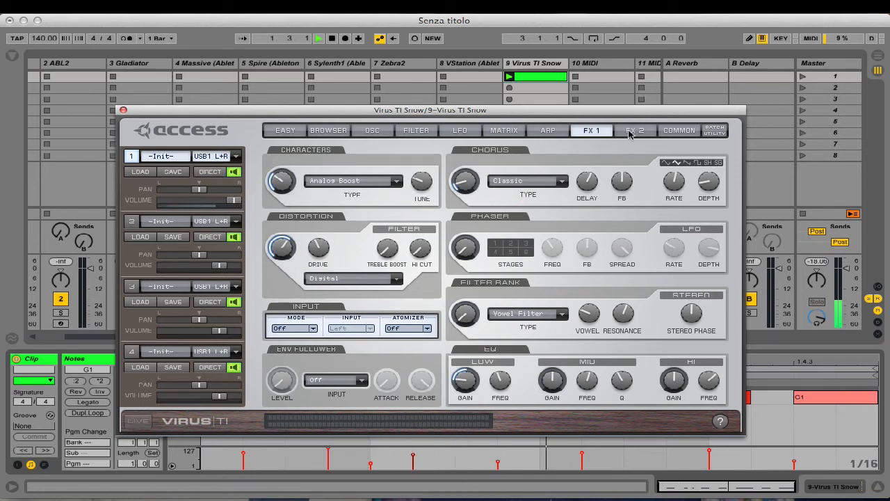
Set the delay mode to Pattern 2+1 with a send of about -12.75 dB, and adjust its feedback during playback.
{"action": "left_click", "coordinate": [631, 132]}
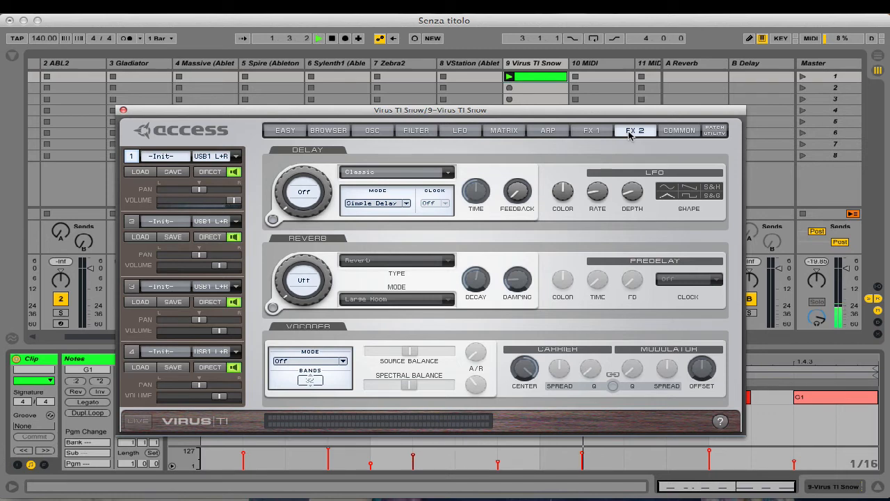
{"action": "key", "text": "space"}
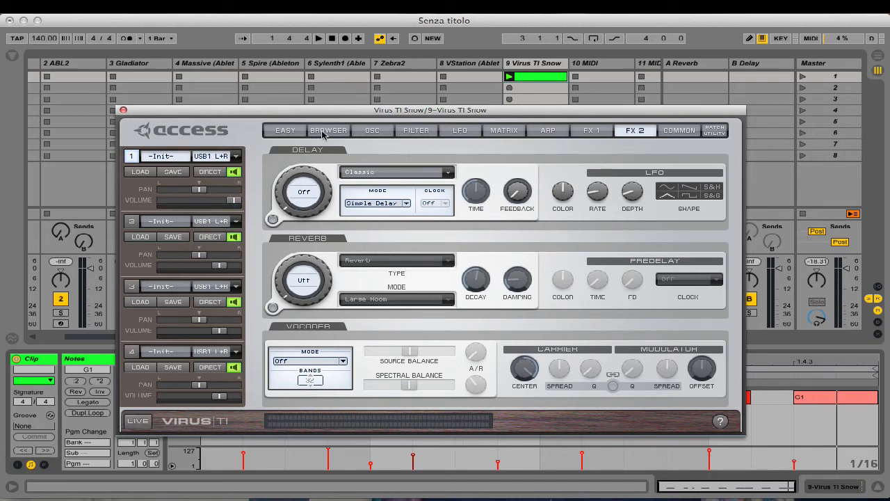
{"action": "left_click", "coordinate": [370, 205]}
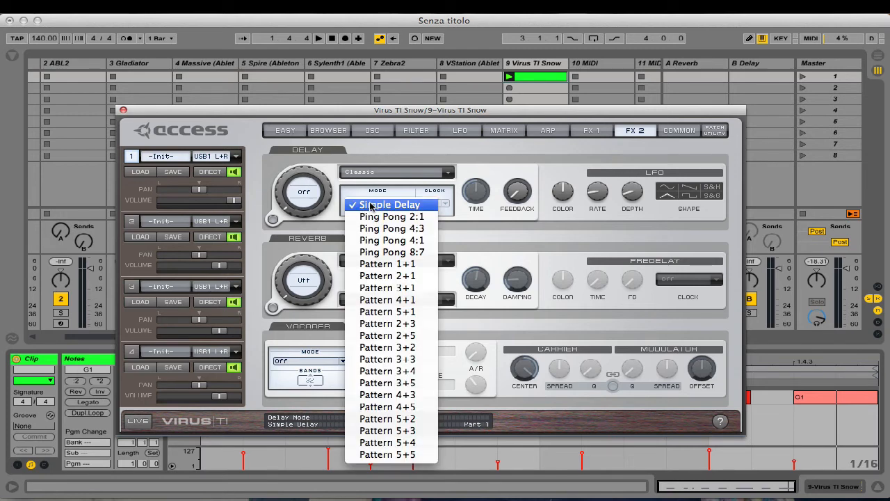
{"action": "left_click", "coordinate": [404, 277]}
{"action": "mouse_move", "coordinate": [292, 177]}
{"action": "left_mouse_down"}
{"action": "mouse_move", "coordinate": [345, 172]}
{"action": "mouse_move", "coordinate": [297, 165]}
{"action": "left_mouse_up"}
{"action": "left_click_drag", "start_coordinate": [516, 190], "coordinate": [508, 122]}
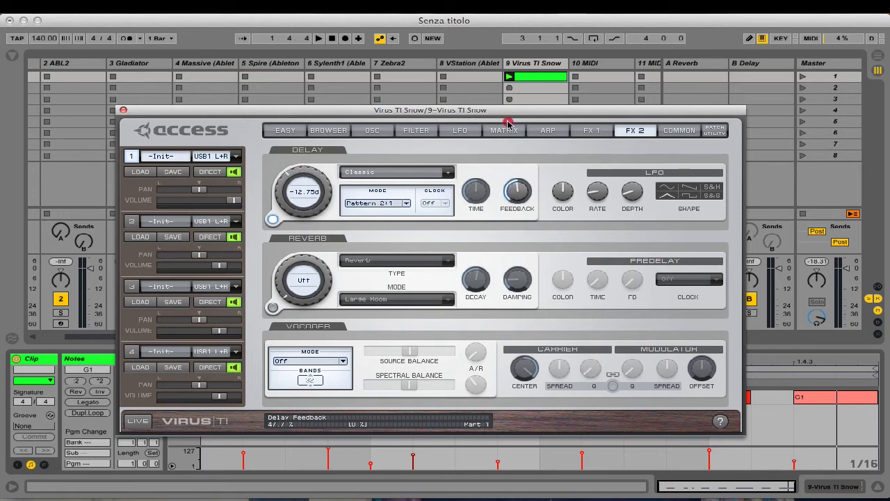
{"action": "key", "text": "space"}
{"action": "mouse_move", "coordinate": [521, 182]}
{"action": "left_mouse_down"}
{"action": "mouse_move", "coordinate": [522, 216]}
{"action": "mouse_move", "coordinate": [520, 194]}
{"action": "left_mouse_up"}
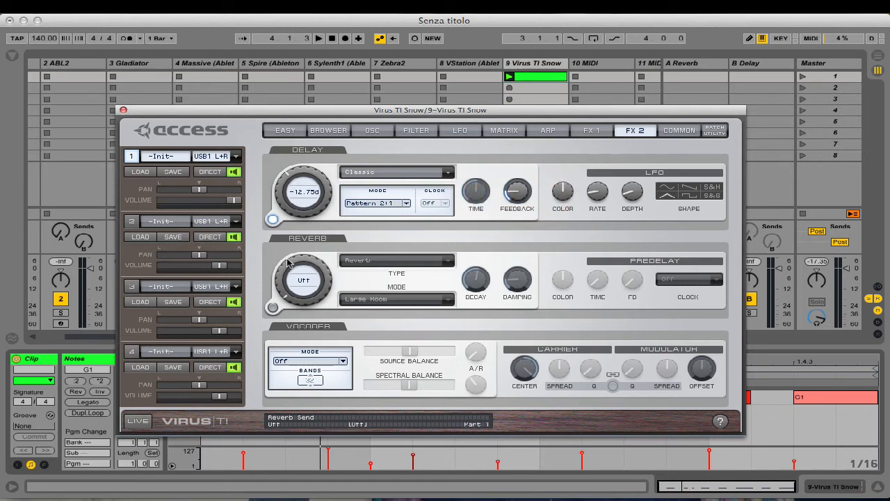
Try a reverb send of about -26.2 dB while auditioning the clip.
{"action": "key", "text": "space"}
{"action": "left_click_drag", "start_coordinate": [293, 264], "coordinate": [291, 255]}
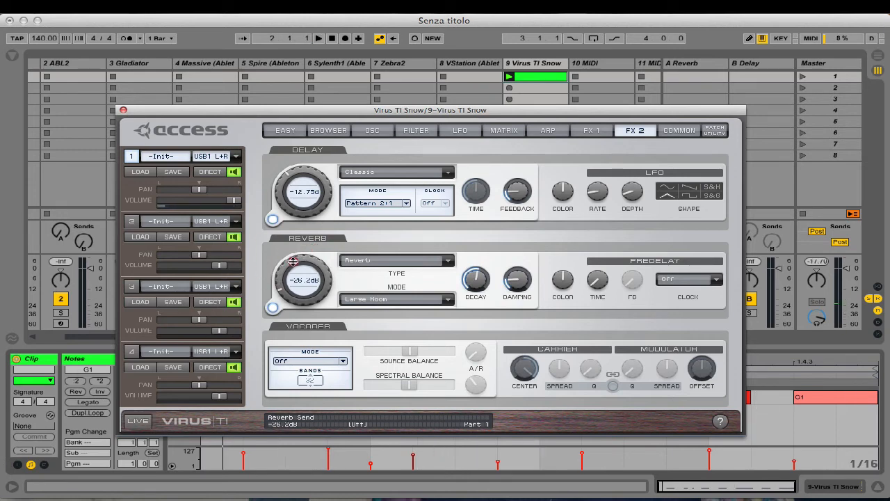
{"action": "left_click", "coordinate": [217, 256]}
Raise the amplifier envelope release to 33, and bring it back to 14 during playback.
{"action": "left_click", "coordinate": [416, 130]}
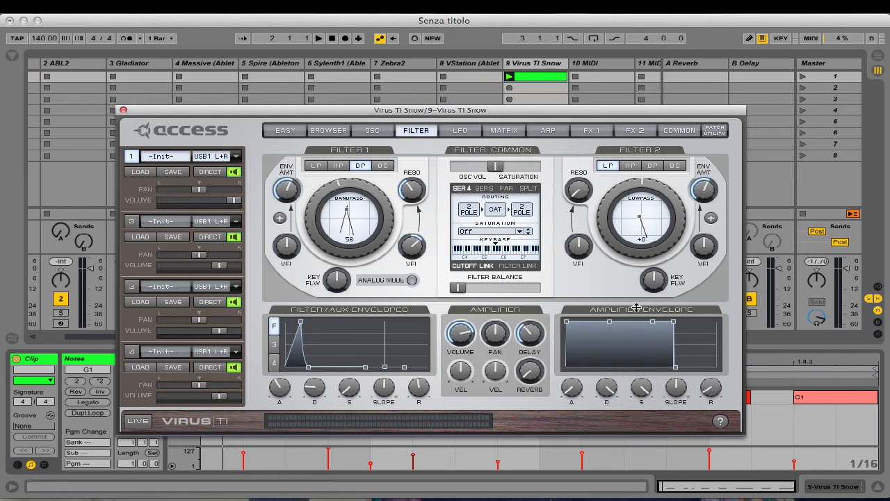
{"action": "left_click_drag", "start_coordinate": [711, 388], "coordinate": [709, 360]}
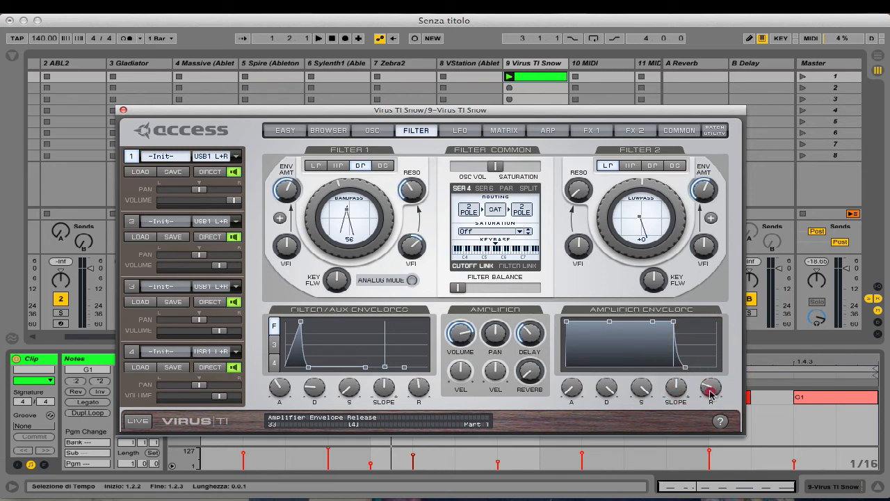
{"action": "mouse_move", "coordinate": [711, 395]}
{"action": "left_mouse_down"}
{"action": "mouse_move", "coordinate": [714, 387]}
{"action": "mouse_move", "coordinate": [712, 395]}
{"action": "left_mouse_up"}
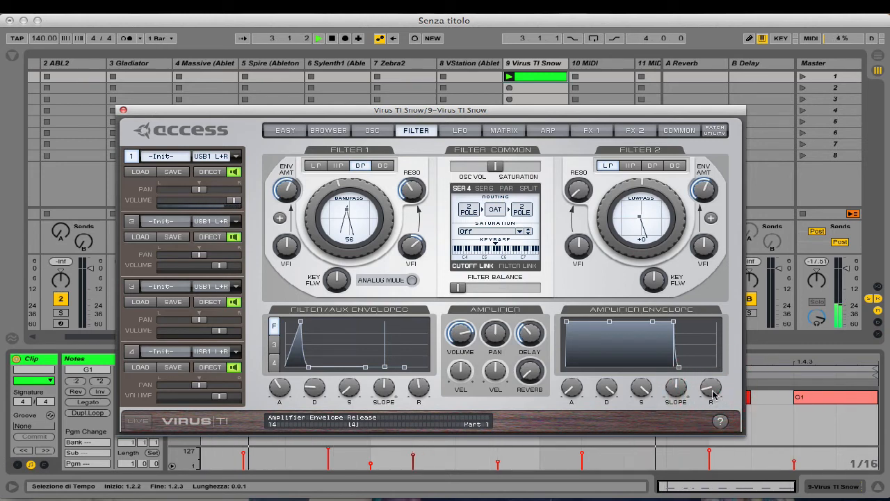
Sweep the amplifier envelope release up to about 59 during playback, and reduce it to 21.
{"action": "left_click", "coordinate": [635, 132]}
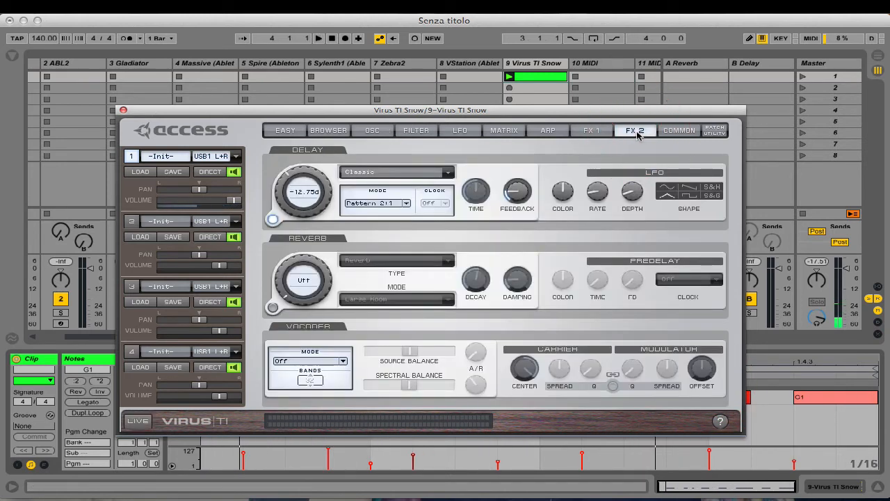
{"action": "left_click", "coordinate": [415, 132]}
{"action": "left_click", "coordinate": [710, 391]}
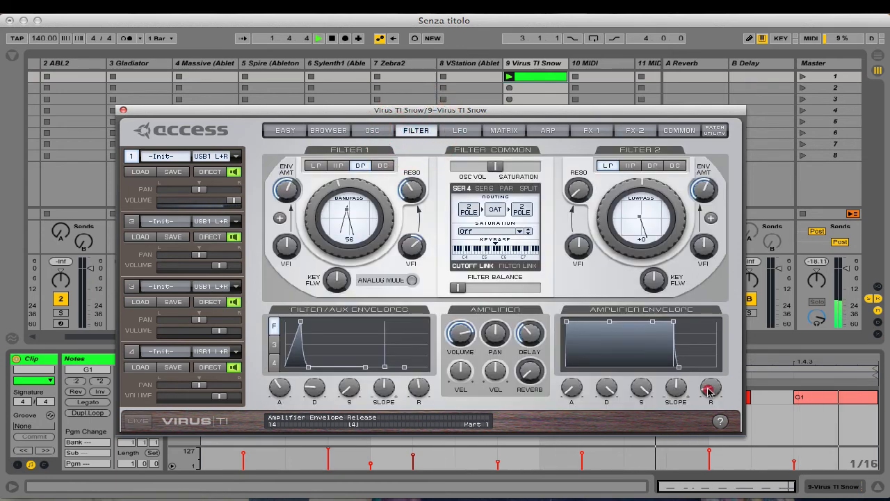
{"action": "left_click_drag", "start_coordinate": [709, 391], "coordinate": [710, 399]}
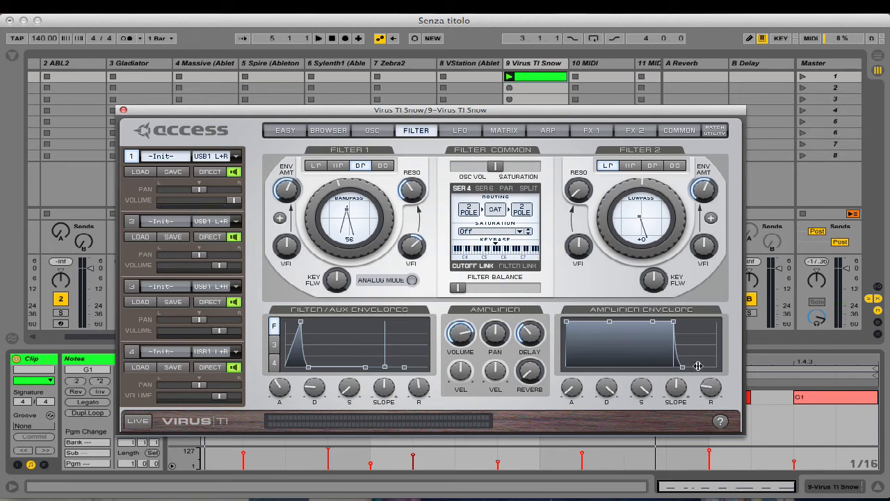
{"action": "mouse_move", "coordinate": [697, 366]}
{"action": "left_mouse_down"}
{"action": "mouse_move", "coordinate": [711, 369]}
{"action": "mouse_move", "coordinate": [712, 358]}
{"action": "left_mouse_up"}
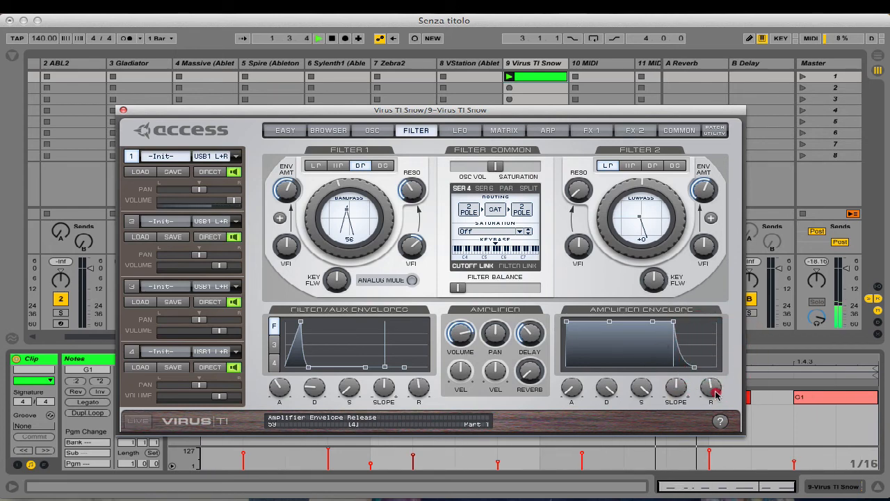
{"action": "left_click_drag", "start_coordinate": [716, 395], "coordinate": [716, 408]}
{"action": "key", "text": "space"}
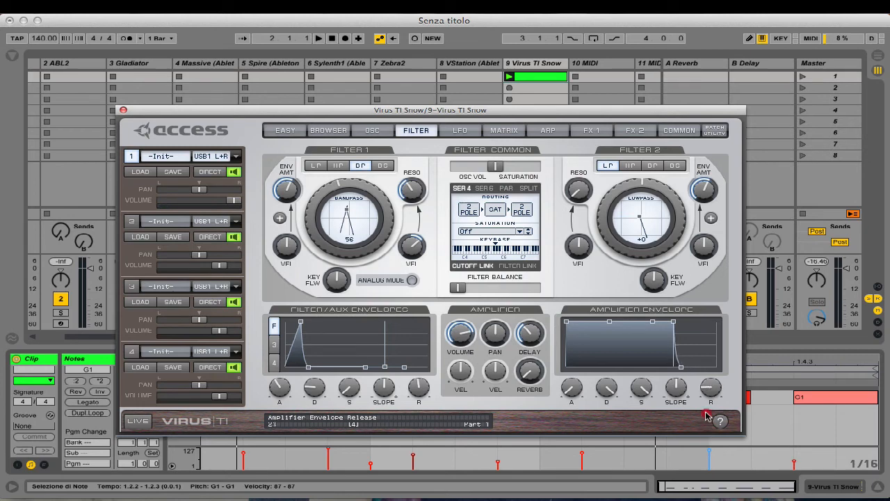
Fine-tune the amplifier envelope release around 20 while starting and stopping playback.
{"action": "key", "text": "space"}
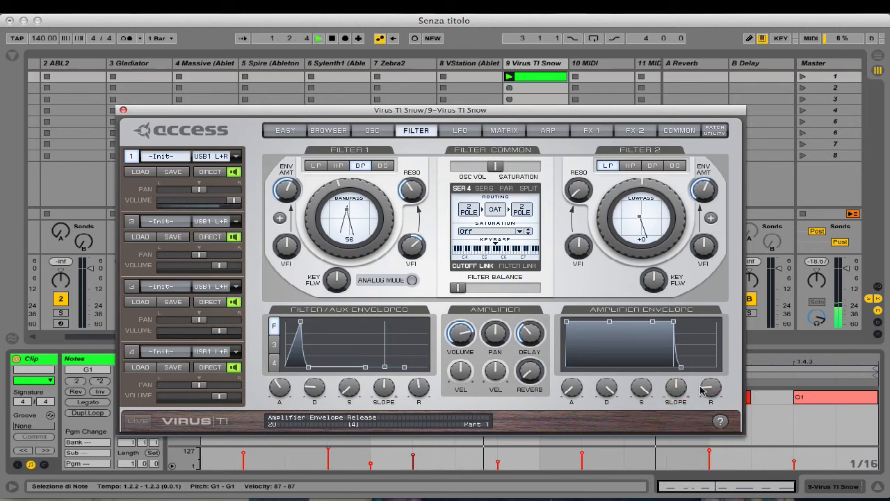
{"action": "left_click_drag", "start_coordinate": [710, 391], "coordinate": [712, 392]}
{"action": "key", "text": "space"}
{"action": "key", "text": "space"}
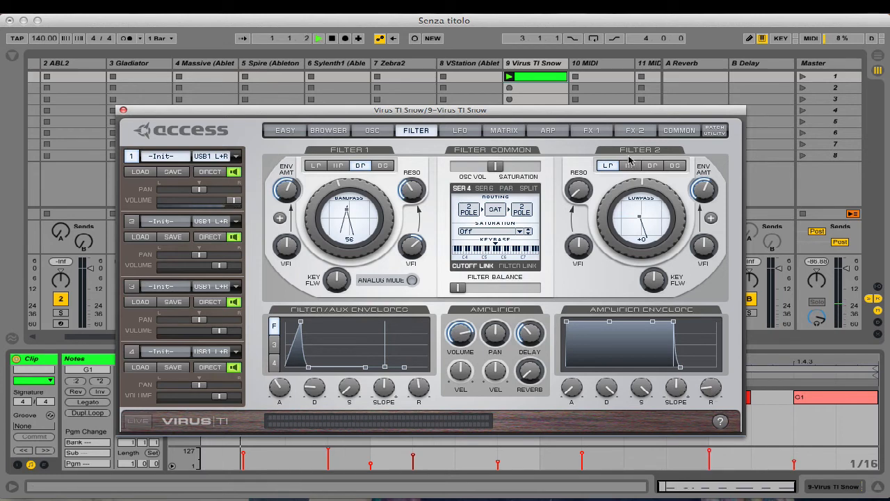
{"action": "left_click_drag", "start_coordinate": [711, 392], "coordinate": [710, 393]}
Move the synth window off the mixer, disarm the Virus TI Snow track, and stop and relaunch its clip to hear the delay tail.
{"action": "left_click", "coordinate": [629, 132]}
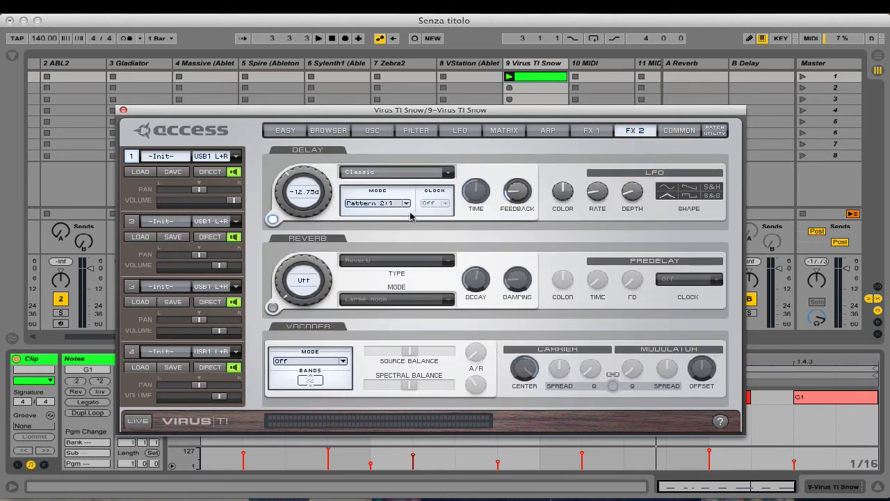
{"action": "left_click_drag", "start_coordinate": [308, 260], "coordinate": [177, 266]}
{"action": "key", "text": "space"}
{"action": "left_click", "coordinate": [510, 77]}
{"action": "left_click_drag", "start_coordinate": [510, 112], "coordinate": [529, 373]}
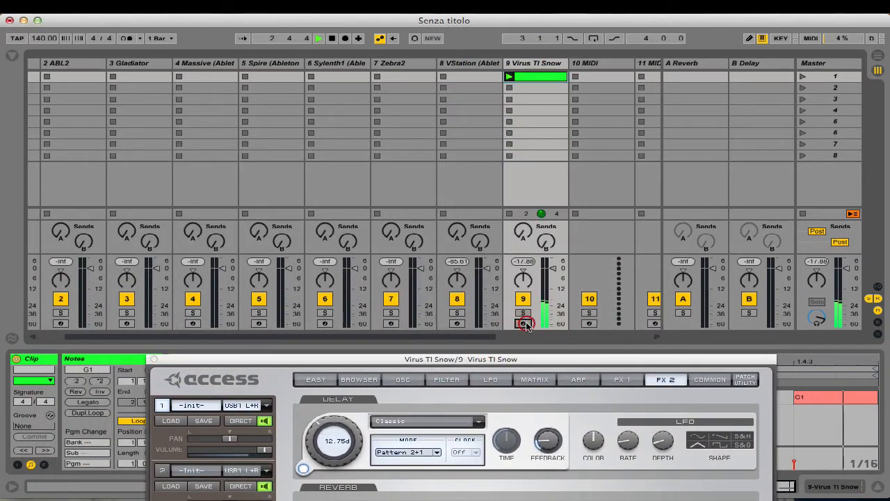
{"action": "left_click", "coordinate": [509, 88]}
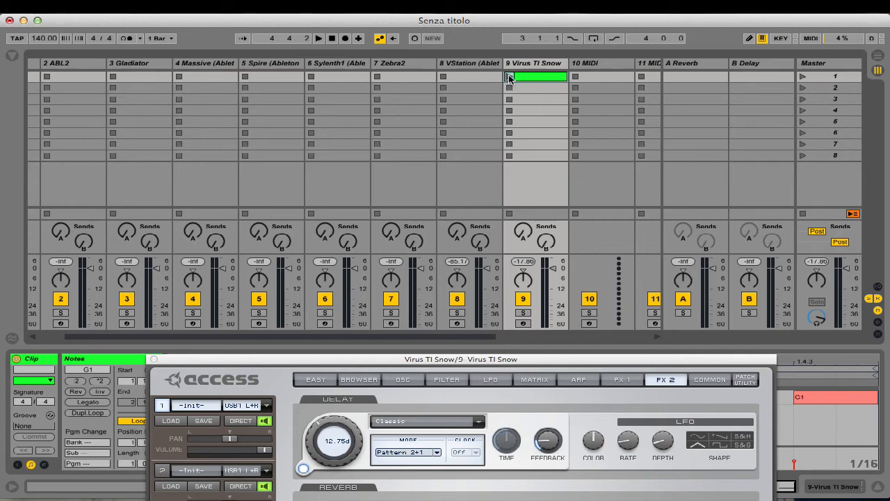
{"action": "left_click", "coordinate": [509, 77]}
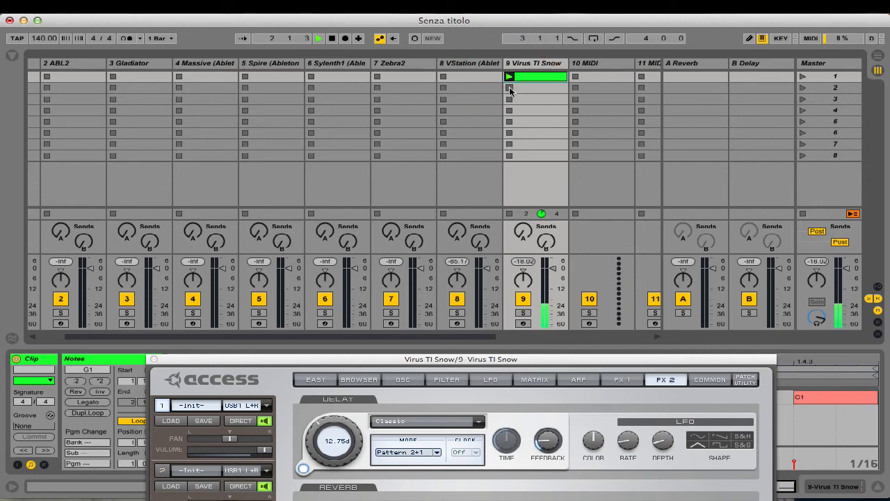
{"action": "left_click", "coordinate": [509, 88]}
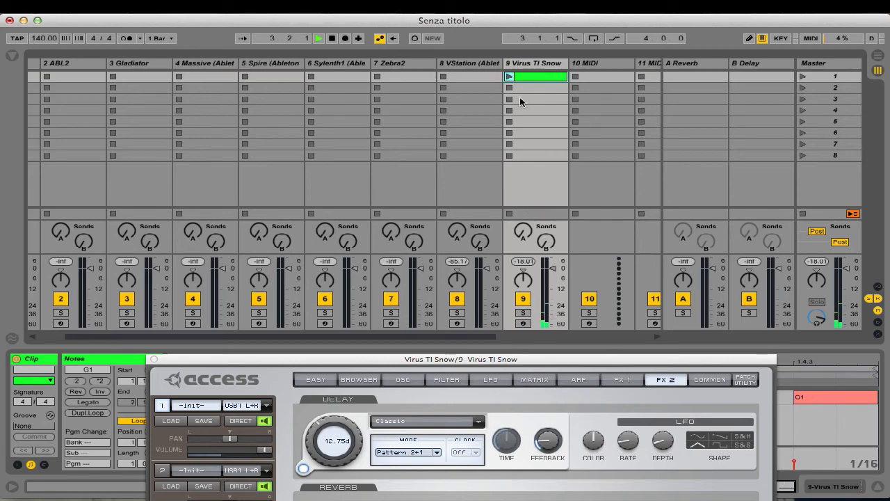
Re-arm the Virus TI Snow track, set the delay feedback to 25%, and launch the clip.
{"action": "left_click", "coordinate": [523, 323]}
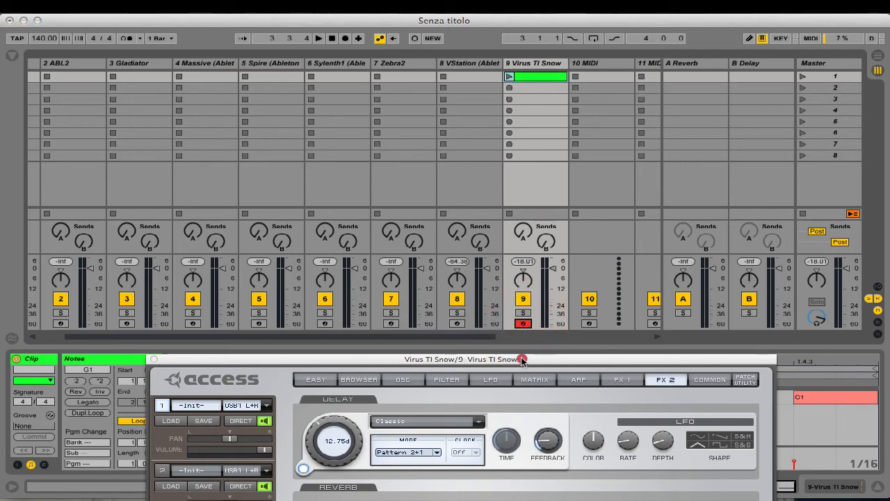
{"action": "left_click_drag", "start_coordinate": [518, 359], "coordinate": [510, 106]}
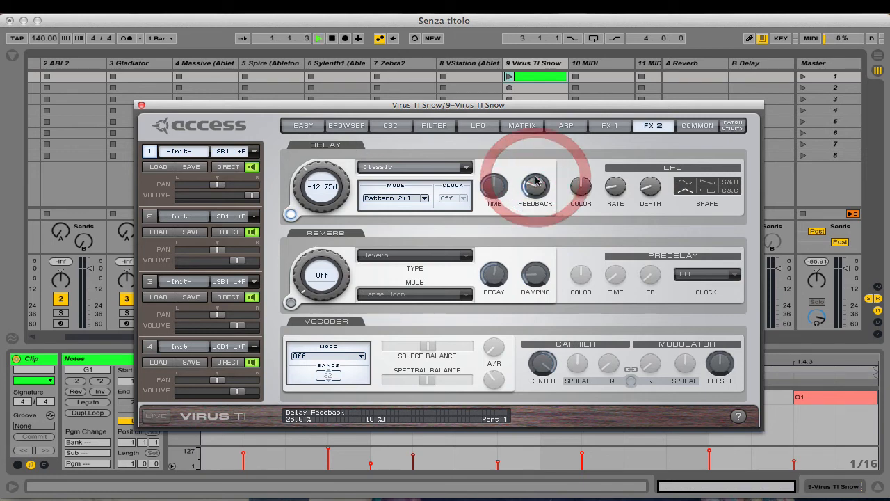
{"action": "left_click", "coordinate": [508, 77]}
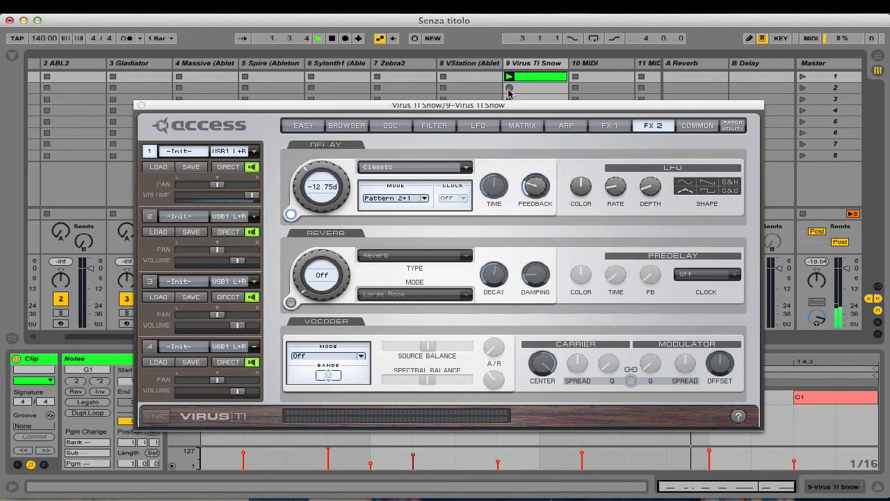
Uncover the track's mixer controls, disarm the Virus TI Snow track, and stop and relaunch the clip to check the delay.
{"action": "left_click_drag", "start_coordinate": [504, 105], "coordinate": [214, 161]}
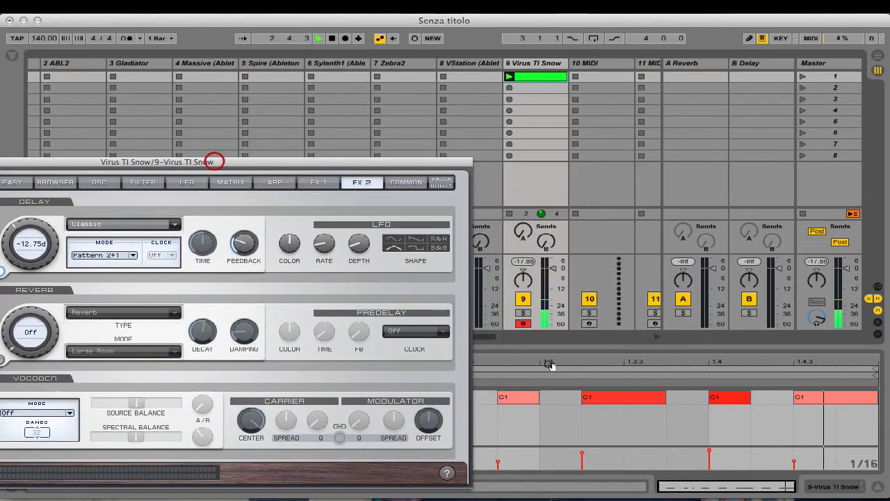
{"action": "left_click", "coordinate": [524, 323]}
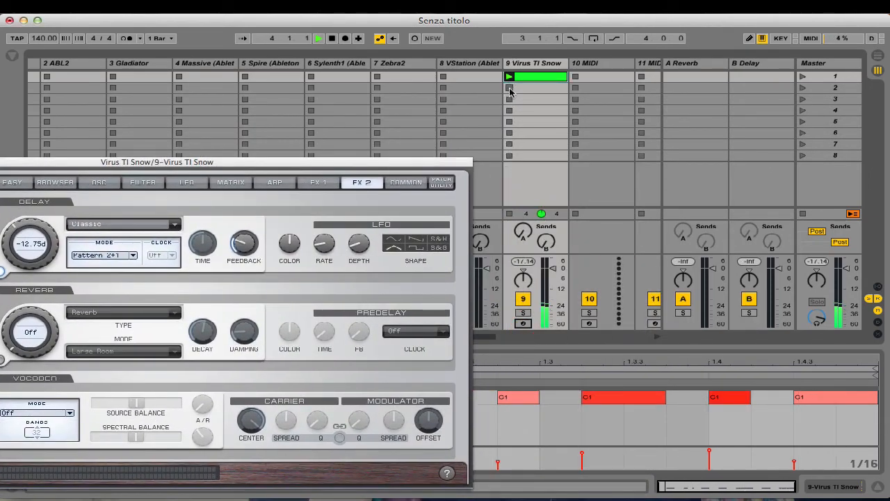
{"action": "left_click", "coordinate": [509, 88]}
{"action": "left_click", "coordinate": [509, 77]}
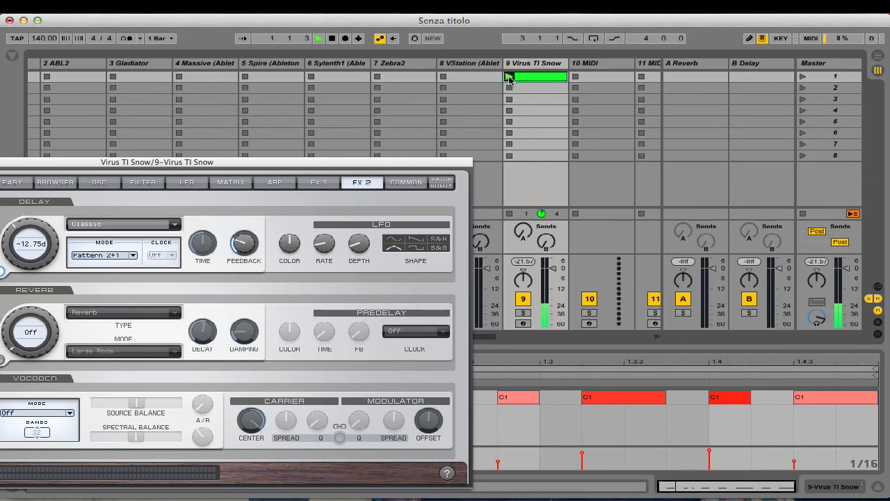
Bring the synth window back and examine the patch's common parameters and available key modes.
{"action": "left_click_drag", "start_coordinate": [390, 161], "coordinate": [678, 93]}
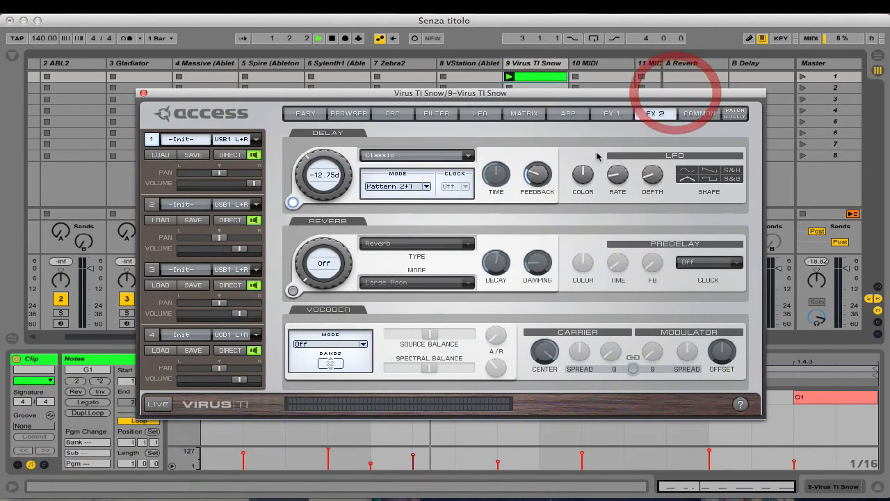
{"action": "left_click", "coordinate": [699, 113]}
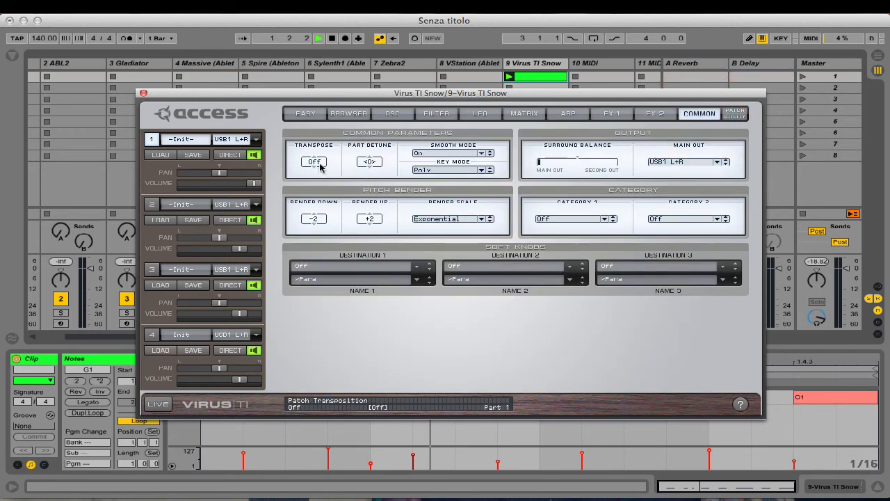
{"action": "left_click", "coordinate": [419, 170]}
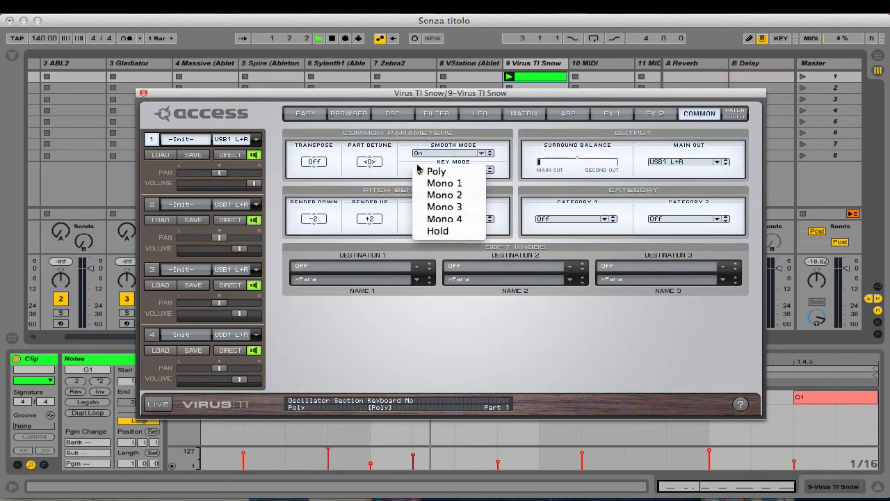
{"action": "left_click", "coordinate": [399, 163]}
{"action": "left_click", "coordinate": [431, 168]}
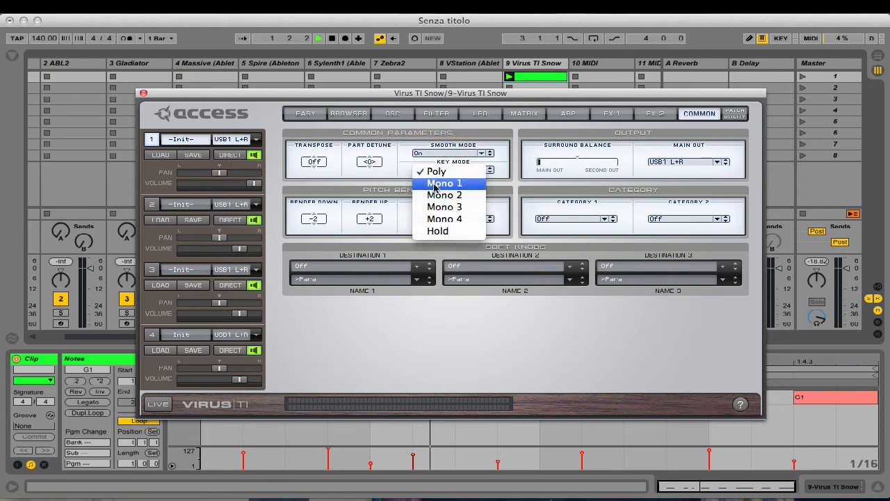
{"action": "left_click", "coordinate": [382, 172]}
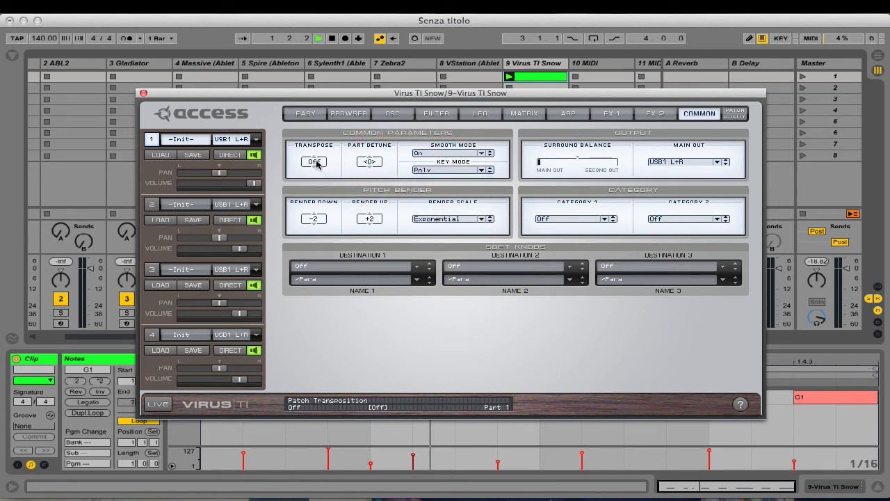
Try a lower patch transposition while auditioning the clip, and return it to Off.
{"action": "mouse_move", "coordinate": [315, 163]}
{"action": "left_mouse_down"}
{"action": "mouse_move", "coordinate": [317, 129]}
{"action": "mouse_move", "coordinate": [316, 221]}
{"action": "left_mouse_up"}
{"action": "left_click_drag", "start_coordinate": [320, 164], "coordinate": [321, 133]}
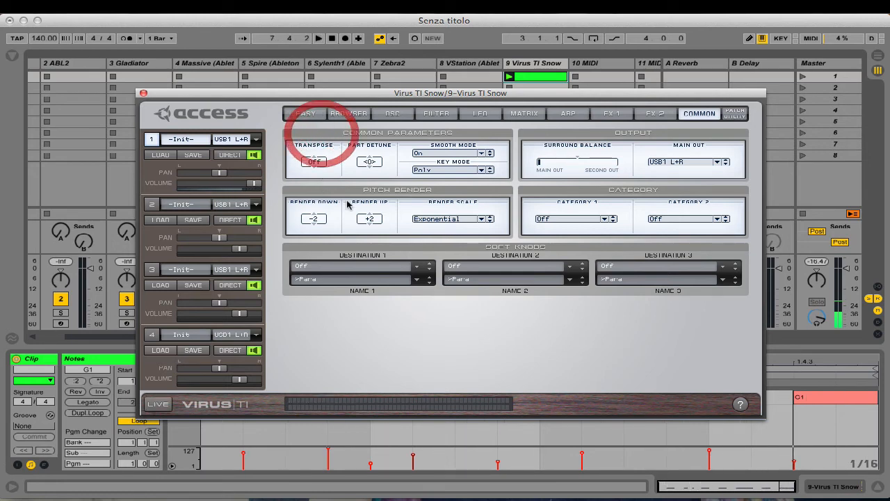
Examine the soft knob destinations and the patch's oscillator settings.
{"action": "left_click", "coordinate": [364, 269]}
{"action": "left_click", "coordinate": [471, 318]}
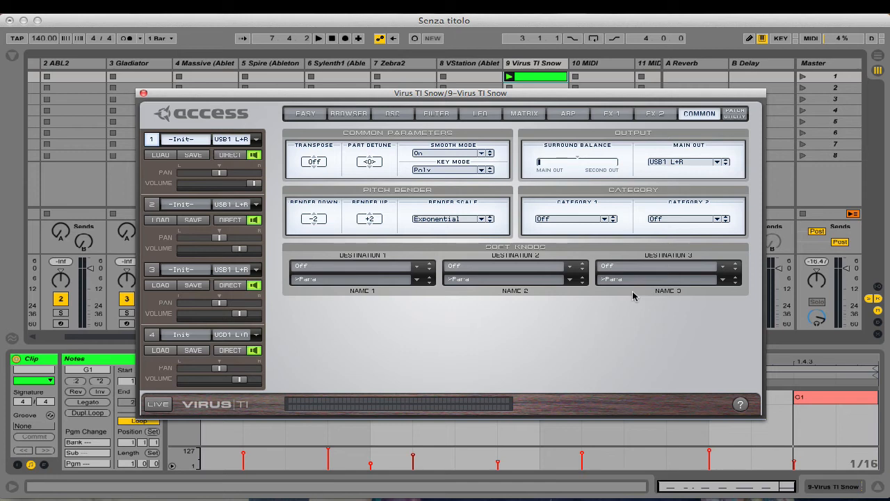
{"action": "left_click", "coordinate": [390, 116]}
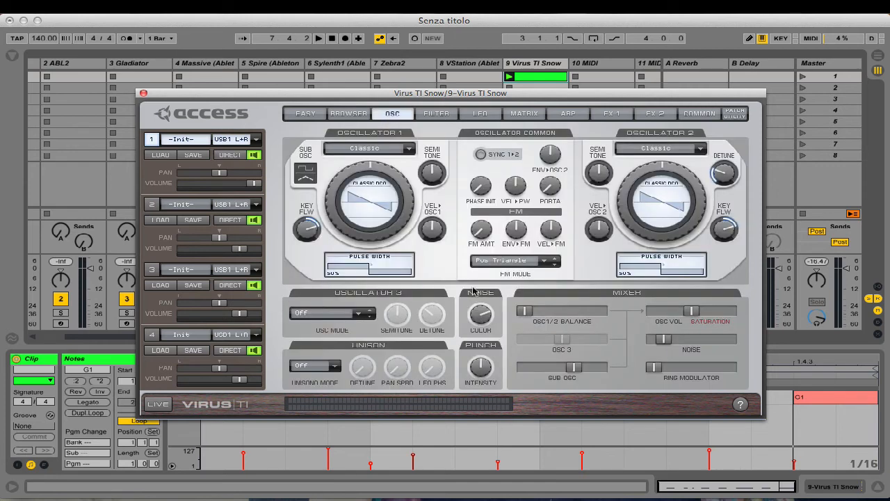
{"action": "left_click", "coordinate": [590, 274]}
{"action": "mouse_move", "coordinate": [555, 182]}
In the common filter section, raise the oscillator section volume to +8 and try the Light saturation type.
{"action": "left_click", "coordinate": [446, 118]}
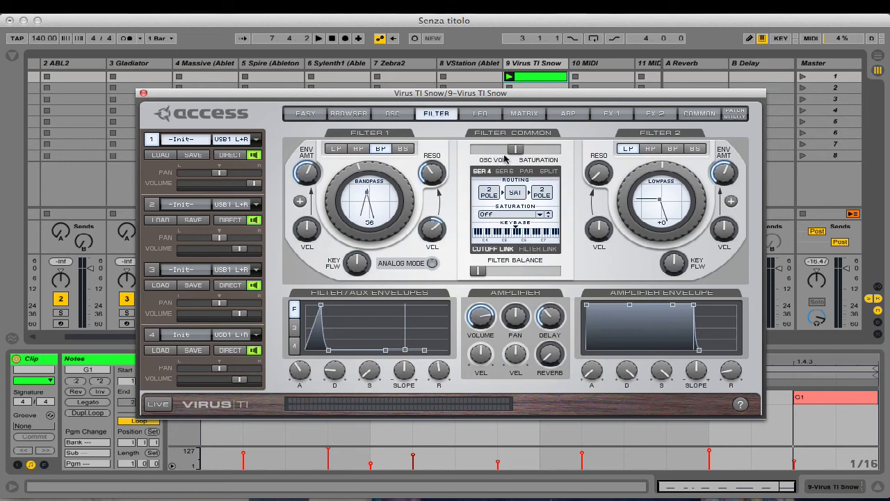
{"action": "mouse_move", "coordinate": [514, 154]}
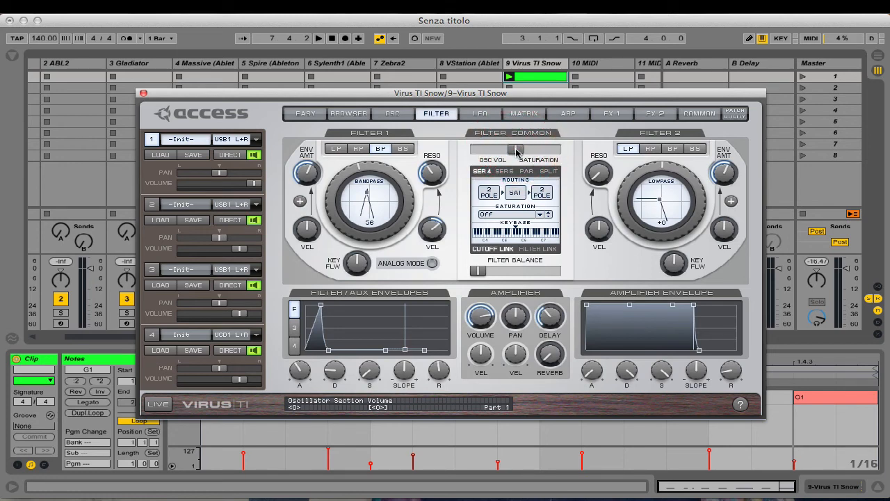
{"action": "left_click_drag", "start_coordinate": [516, 151], "coordinate": [522, 152]}
{"action": "left_click", "coordinate": [511, 214]}
{"action": "left_click", "coordinate": [517, 232]}
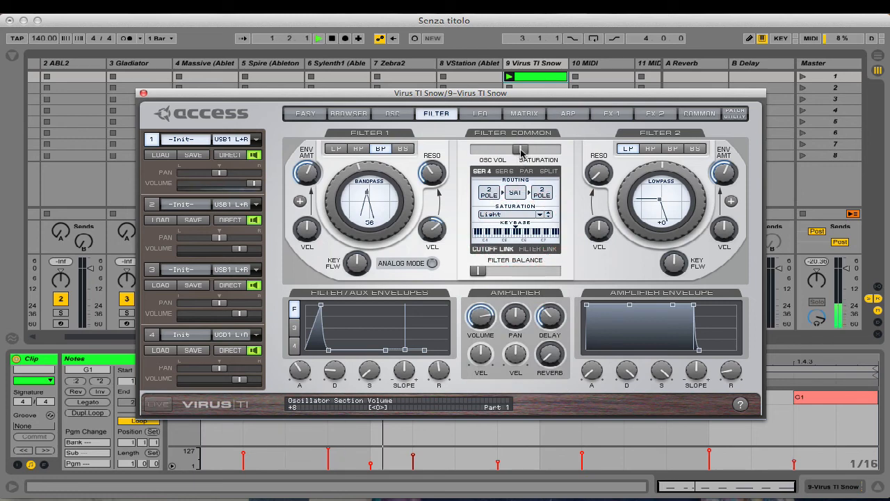
Raise the oscillator section volume further and audition saturation types from Soft and Middle through to Digital.
{"action": "left_click_drag", "start_coordinate": [521, 150], "coordinate": [547, 152]}
{"action": "left_click", "coordinate": [514, 214]}
{"action": "left_click", "coordinate": [518, 212]}
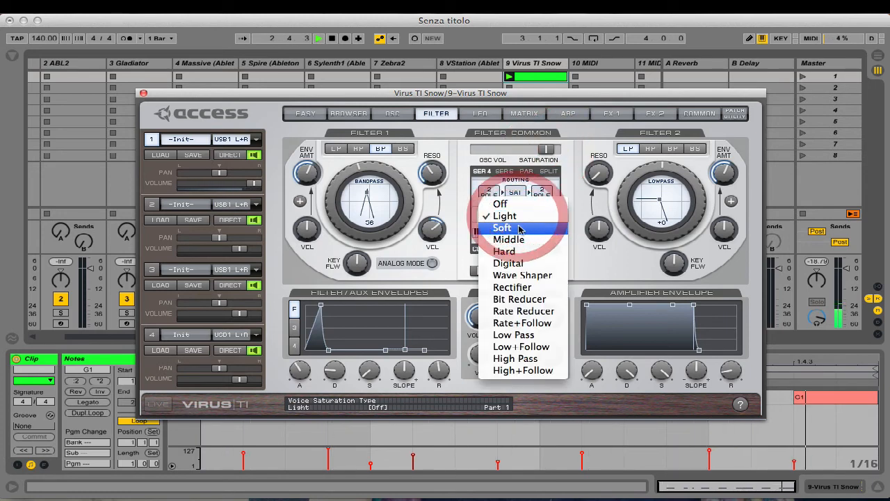
{"action": "left_click", "coordinate": [520, 215]}
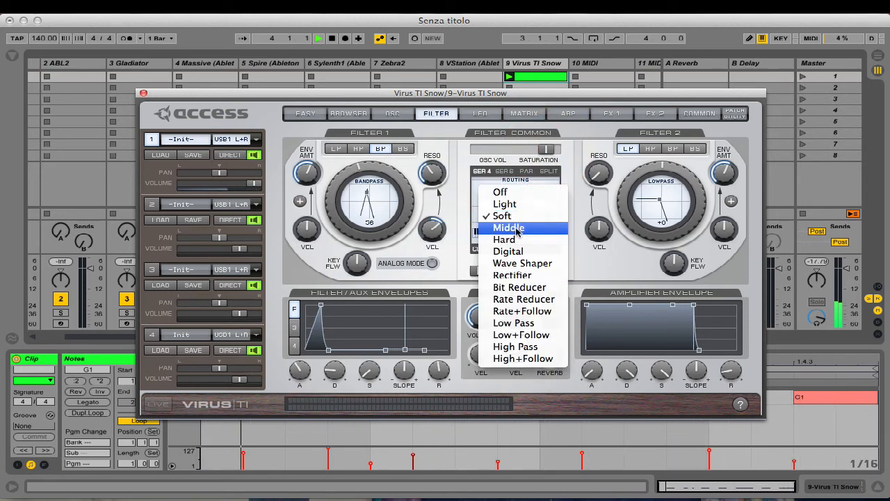
{"action": "left_click", "coordinate": [520, 227]}
{"action": "left_click", "coordinate": [516, 215]}
{"action": "left_click", "coordinate": [518, 229]}
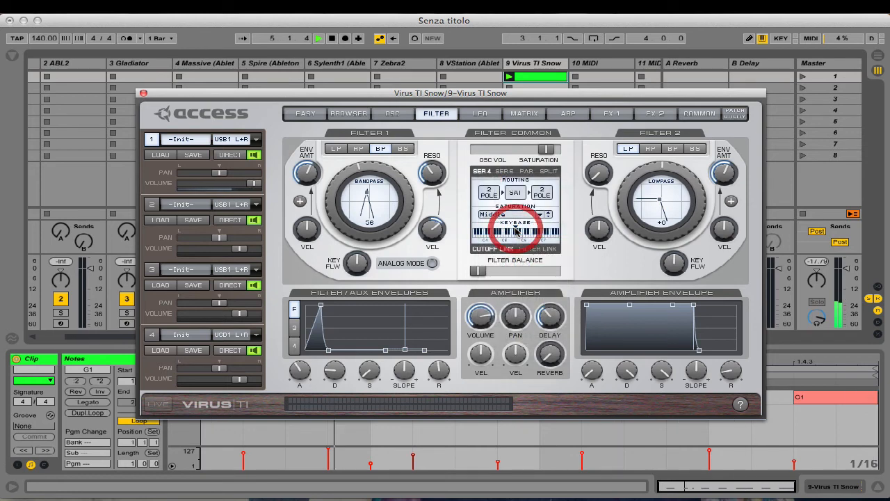
{"action": "left_click", "coordinate": [515, 215]}
{"action": "left_click", "coordinate": [516, 228]}
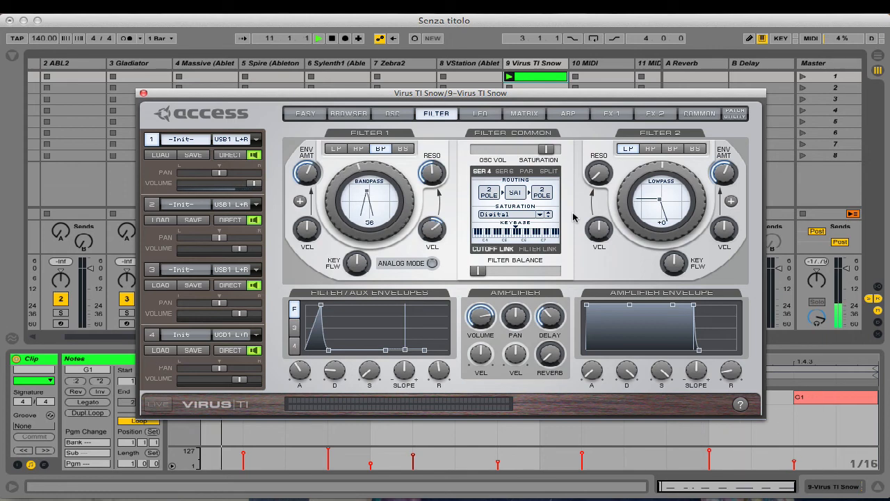
Lower the oscillator section volume and audition the Digital saturation, stopping and restarting playback for comparison.
{"action": "left_click_drag", "start_coordinate": [546, 149], "coordinate": [529, 151]}
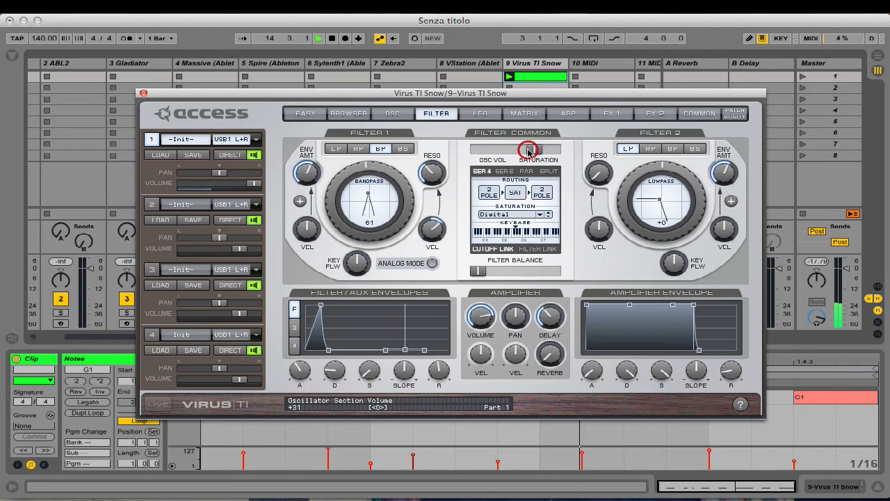
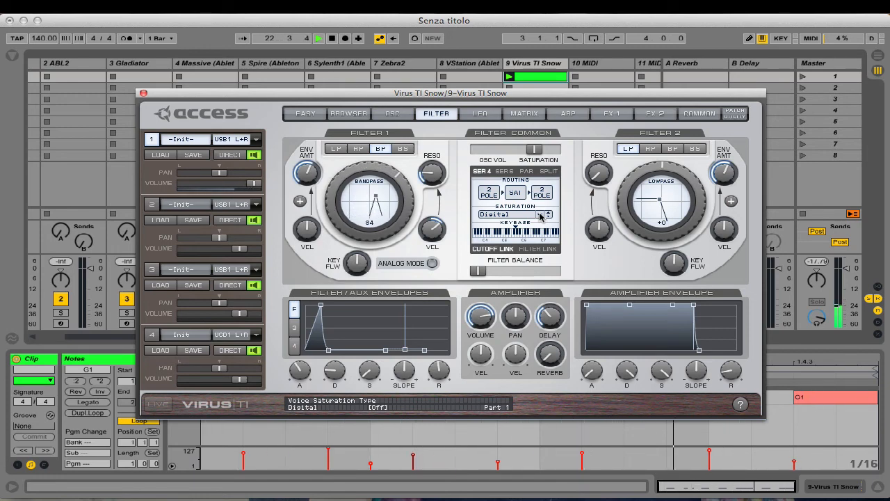
{"action": "key", "text": "space"}
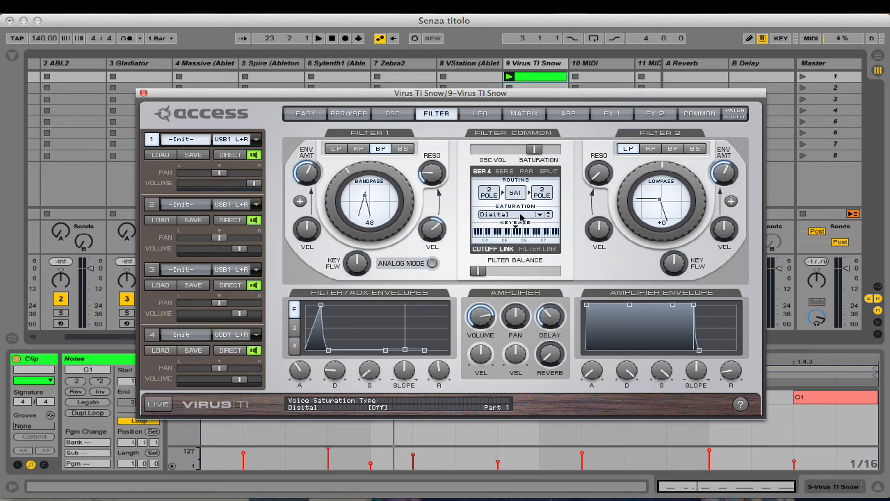
{"action": "key", "text": "space"}
{"action": "key", "text": "space"}
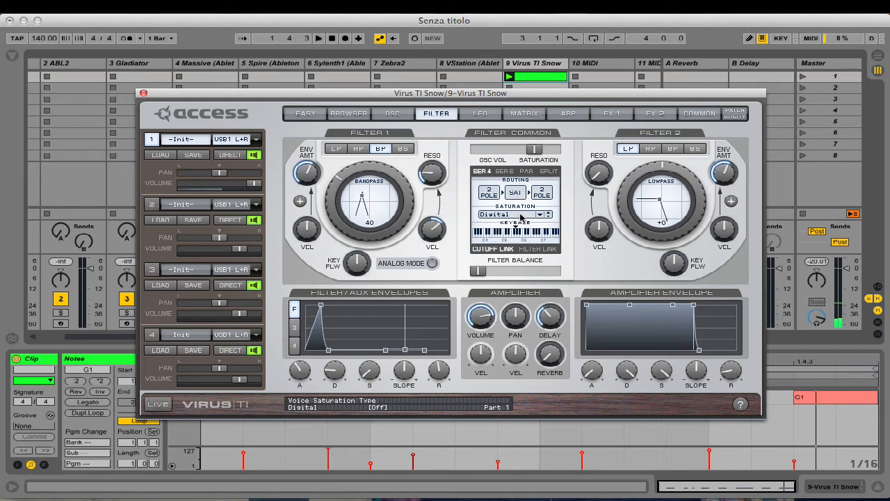
{"action": "key", "text": "space"}
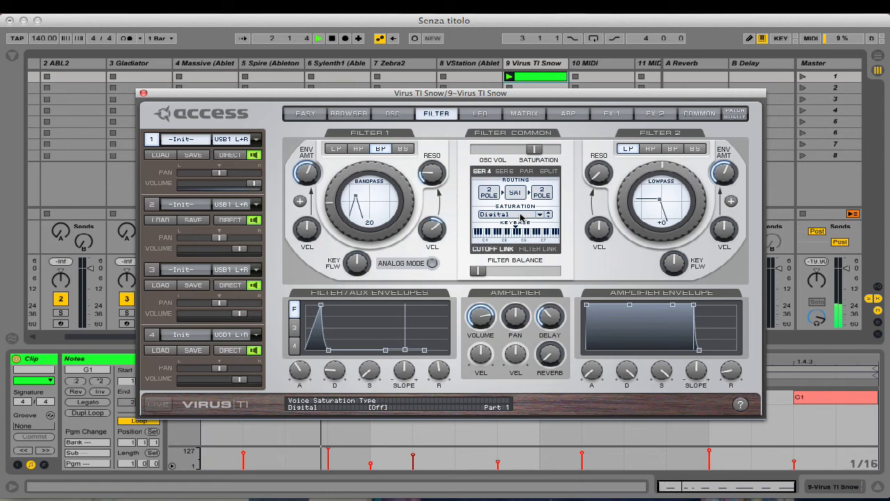
{"action": "key", "text": "space"}
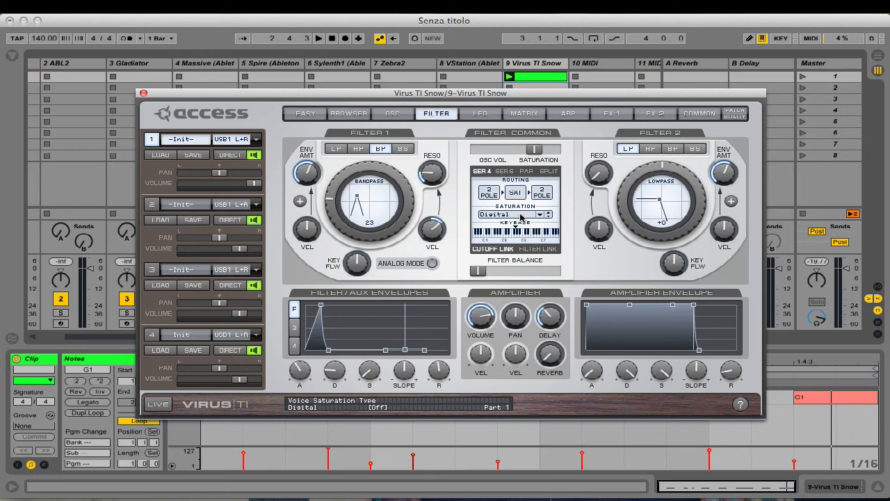
{"action": "key", "text": "space"}
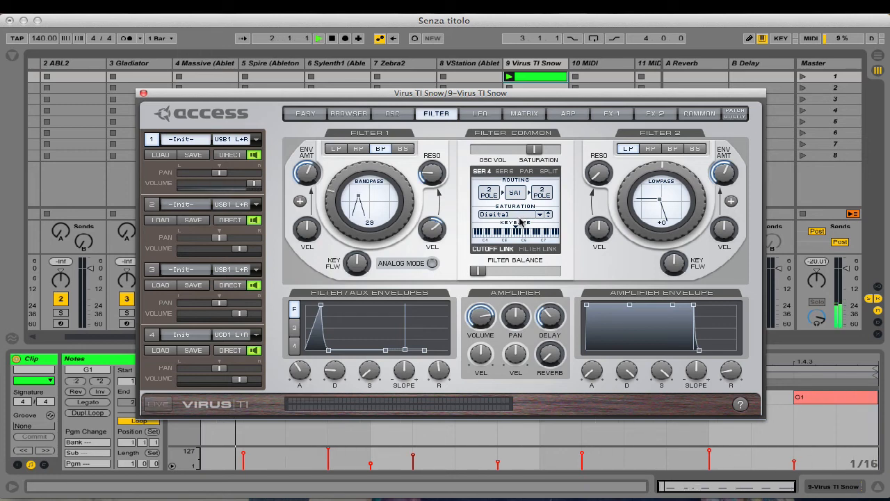
Try the Wave Shaper saturation type and bring the oscillator section volume to about +30.
{"action": "left_click", "coordinate": [520, 215]}
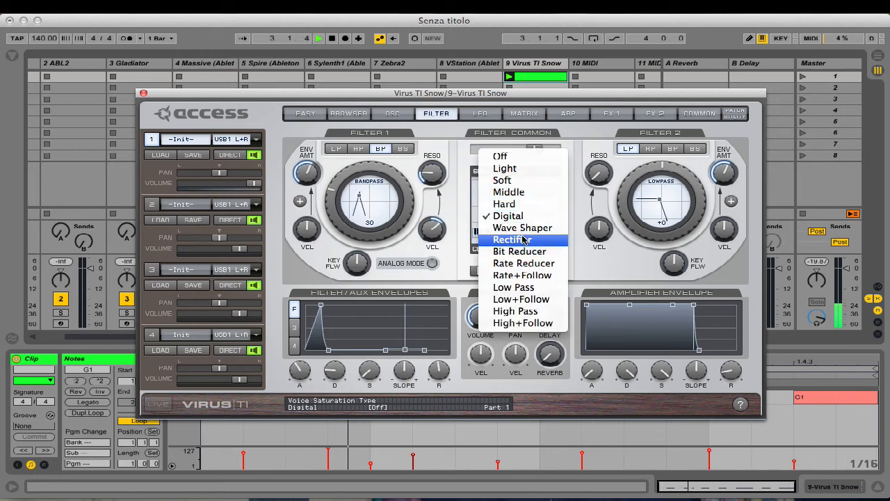
{"action": "left_click", "coordinate": [520, 237]}
{"action": "left_click_drag", "start_coordinate": [531, 150], "coordinate": [539, 147]}
{"action": "left_click", "coordinate": [548, 216]}
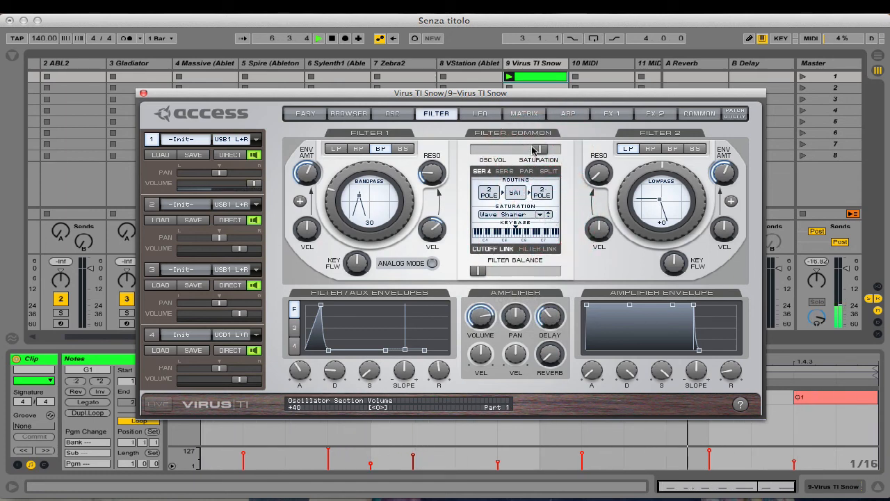
{"action": "mouse_move", "coordinate": [537, 148]}
{"action": "left_mouse_down"}
{"action": "mouse_move", "coordinate": [547, 149]}
{"action": "mouse_move", "coordinate": [530, 152]}
{"action": "left_mouse_up"}
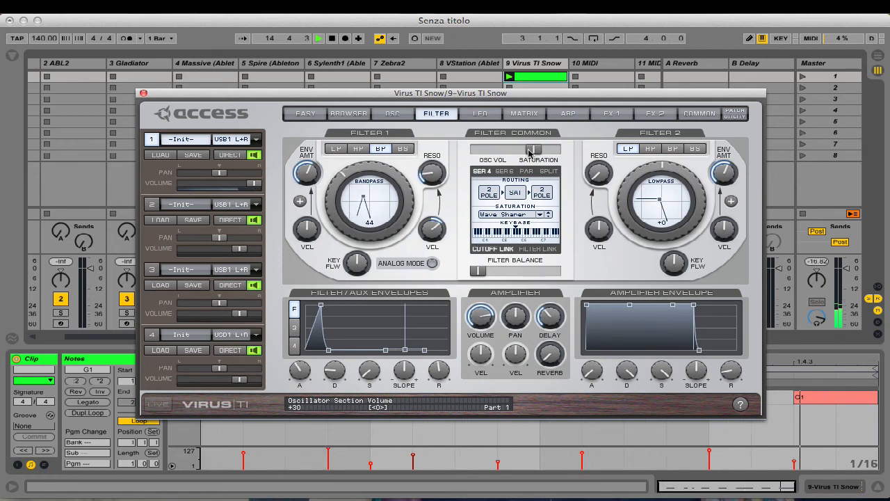
Try Hard saturation with the oscillator section volume raised to about +45, and switch the type to Soft.
{"action": "left_click", "coordinate": [549, 215]}
{"action": "left_click", "coordinate": [548, 217]}
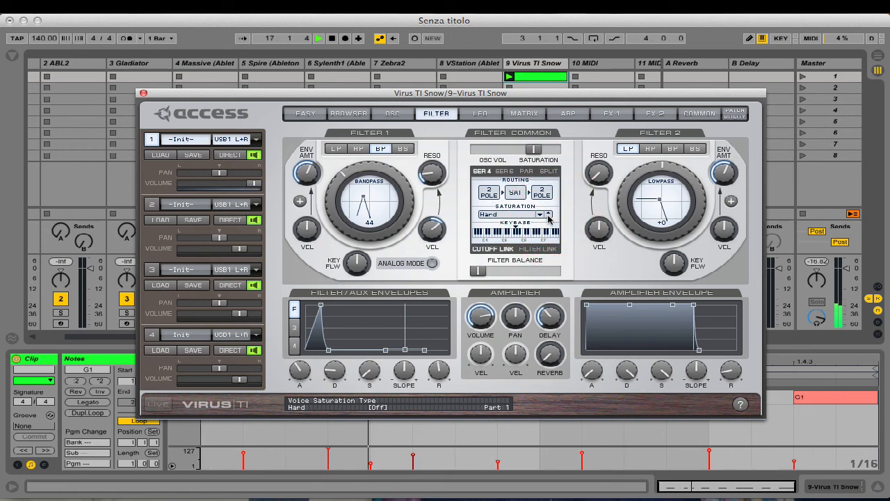
{"action": "left_click_drag", "start_coordinate": [537, 149], "coordinate": [548, 149]}
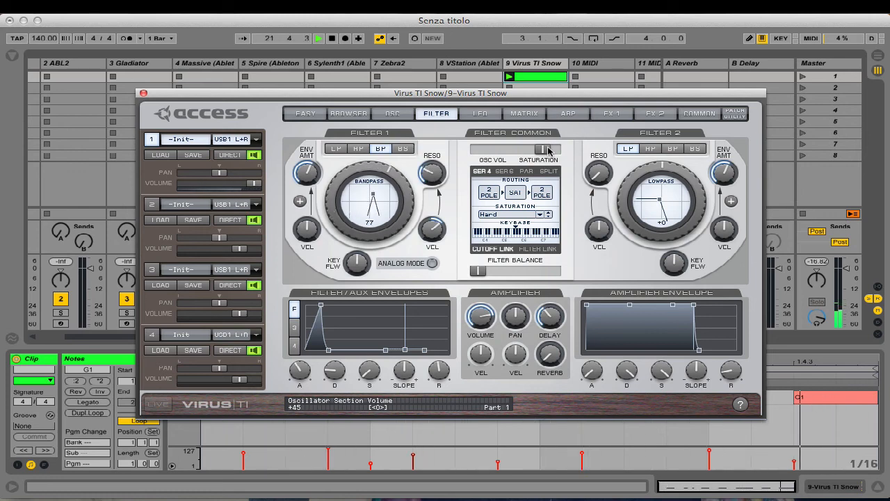
{"action": "left_click", "coordinate": [549, 215]}
{"action": "left_click", "coordinate": [549, 216]}
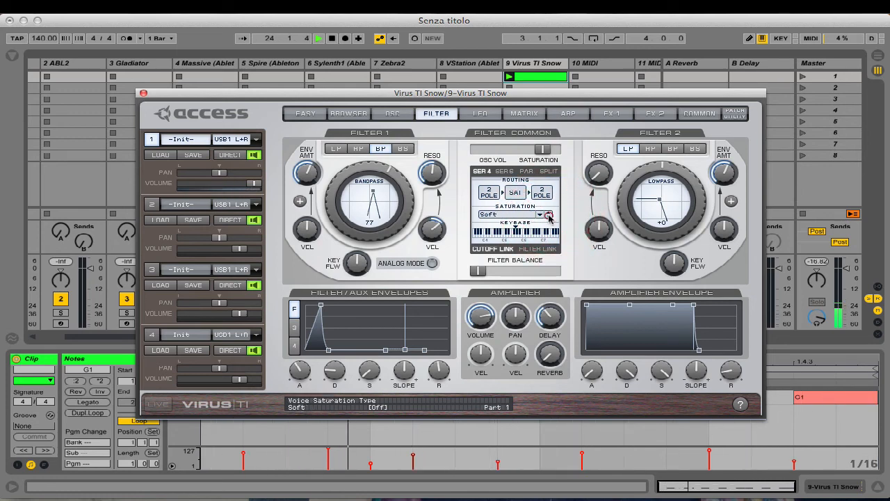
Check the FX 1 settings, lower the oscillator section volume to about +34, and try Digital saturation again with playback restarted.
{"action": "left_click", "coordinate": [619, 115]}
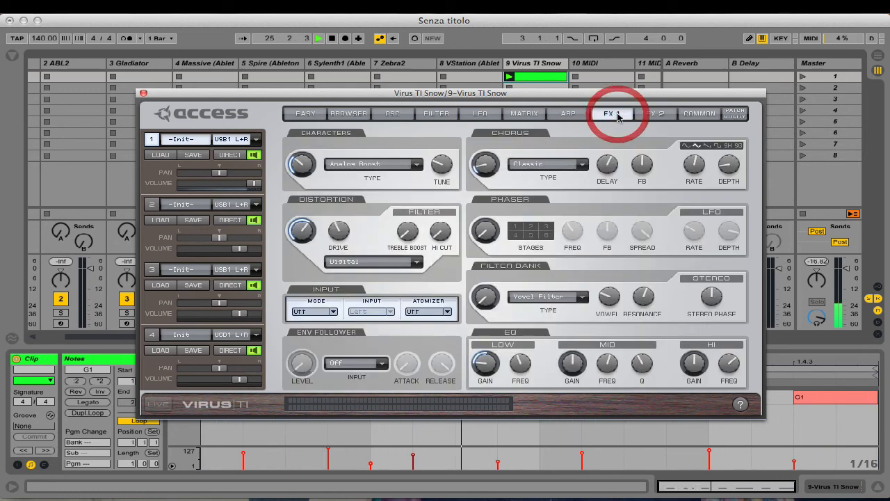
{"action": "left_click", "coordinate": [438, 115]}
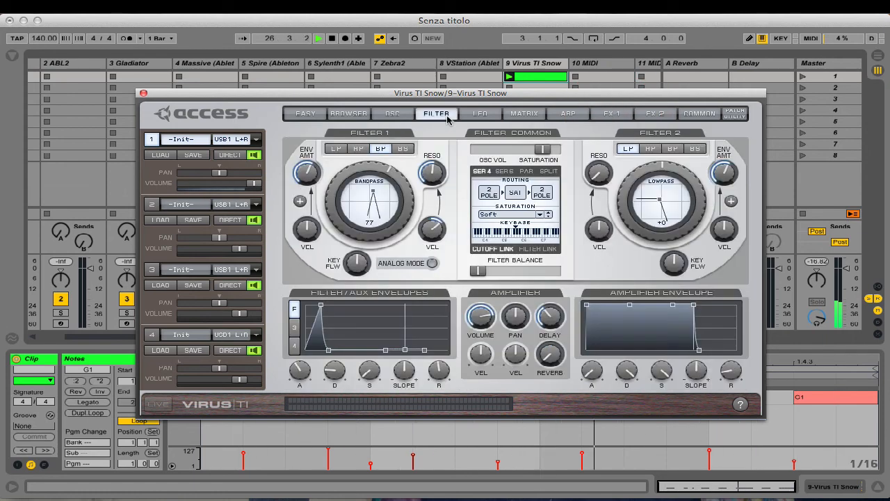
{"action": "left_click_drag", "start_coordinate": [545, 150], "coordinate": [536, 150]}
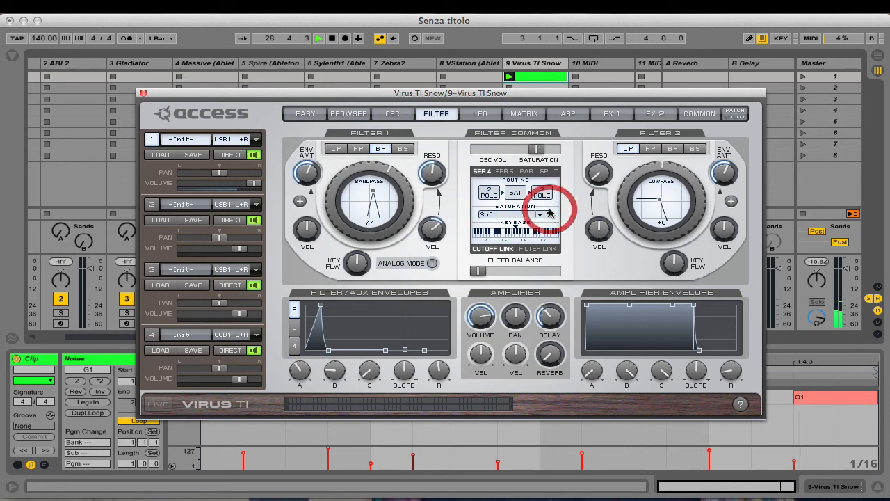
{"action": "left_click", "coordinate": [549, 214]}
{"action": "left_click", "coordinate": [548, 214]}
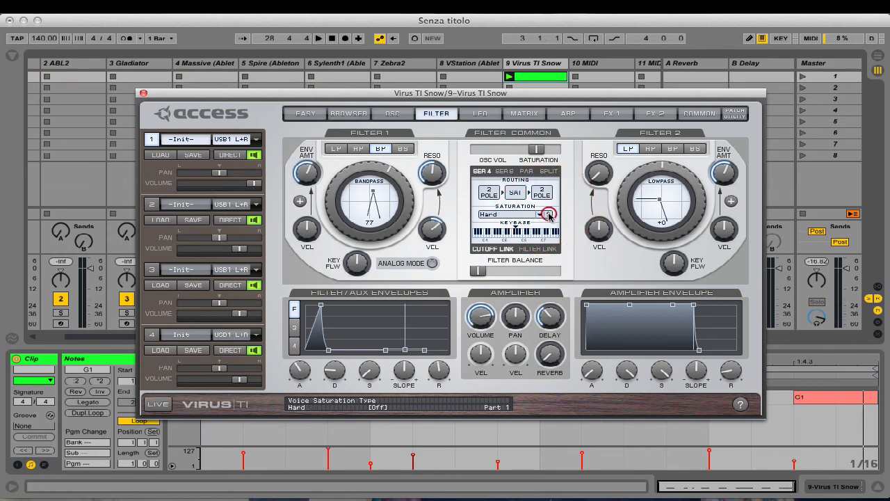
{"action": "left_click", "coordinate": [548, 214]}
{"action": "key", "text": "space"}
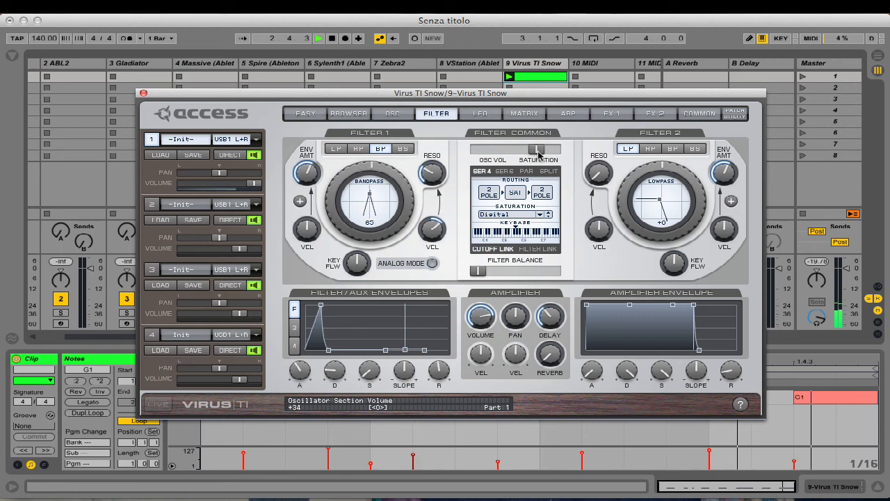
Reset the oscillator section volume to 0 and turn the filter saturation Off.
{"action": "mouse_move", "coordinate": [539, 153]}
{"action": "left_mouse_down"}
{"action": "mouse_move", "coordinate": [533, 149]}
{"action": "mouse_move", "coordinate": [540, 154]}
{"action": "left_mouse_up"}
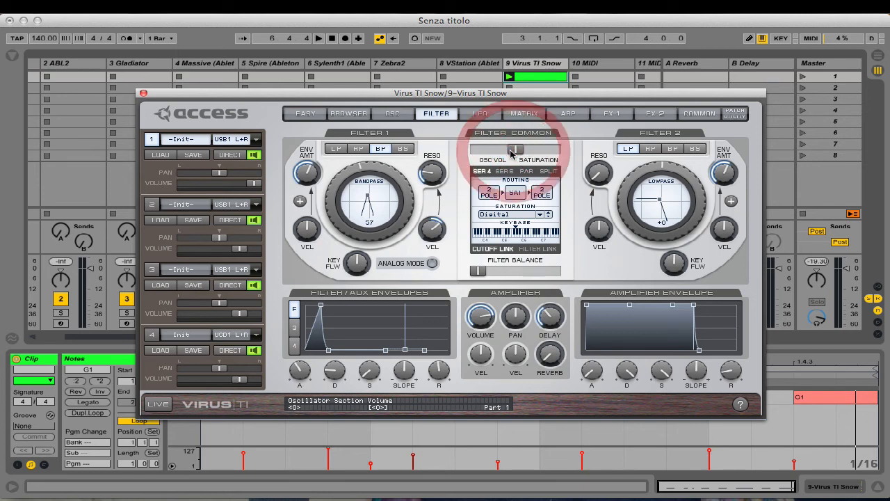
{"action": "left_click", "coordinate": [513, 213]}
{"action": "left_click", "coordinate": [517, 154]}
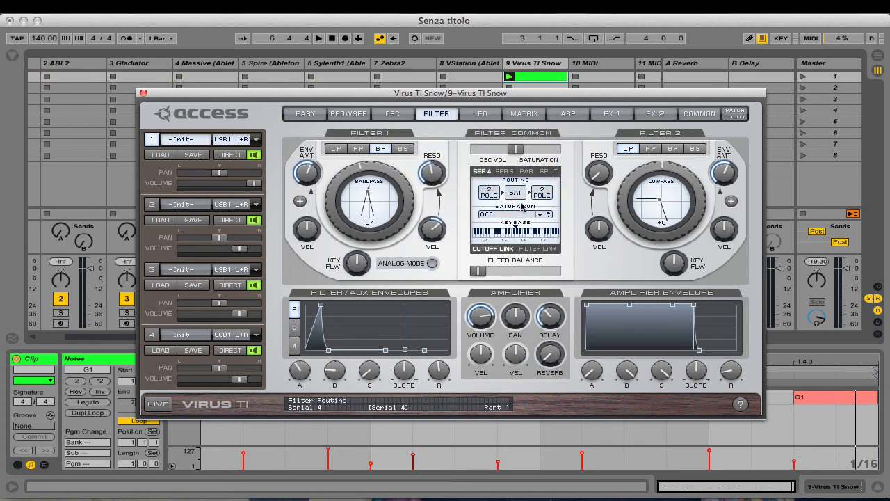
Set Envelope 3's attack to 8 while auditioning the clip, and return to the filter envelope with playback restarted.
{"action": "key", "text": "space"}
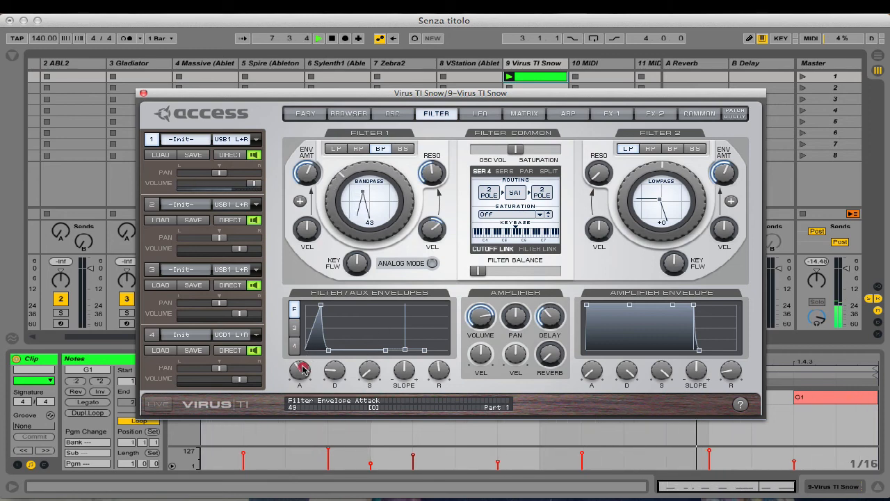
{"action": "left_click", "coordinate": [294, 328]}
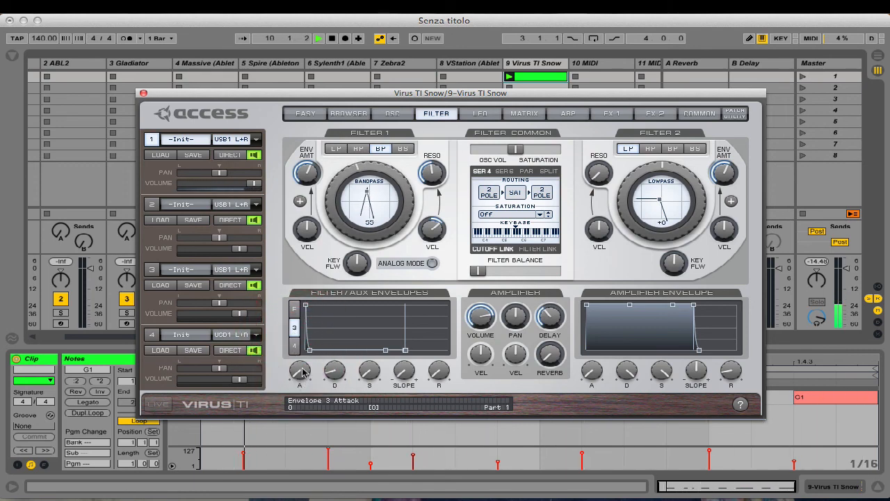
{"action": "left_click_drag", "start_coordinate": [302, 363], "coordinate": [297, 369]}
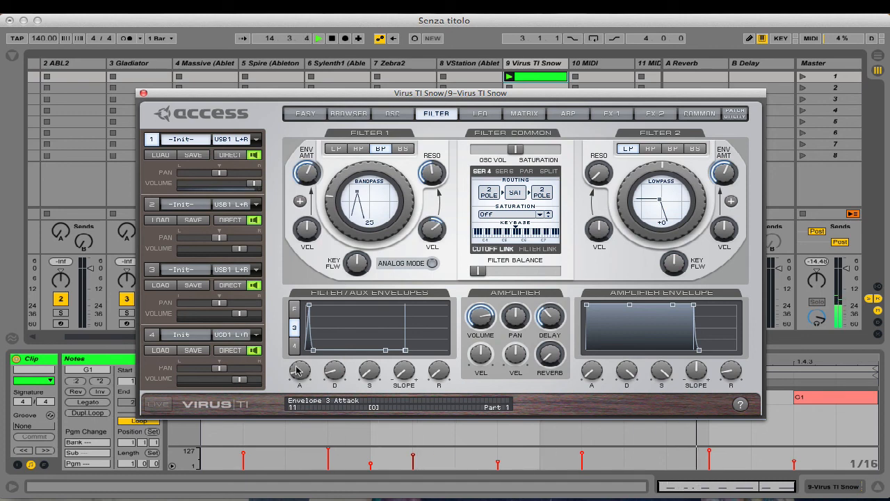
{"action": "left_click_drag", "start_coordinate": [296, 371], "coordinate": [296, 371]}
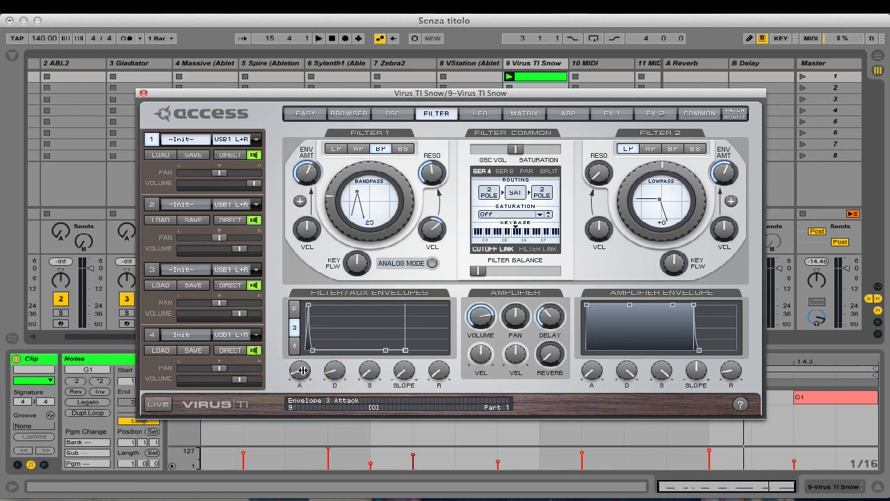
{"action": "left_click", "coordinate": [302, 371]}
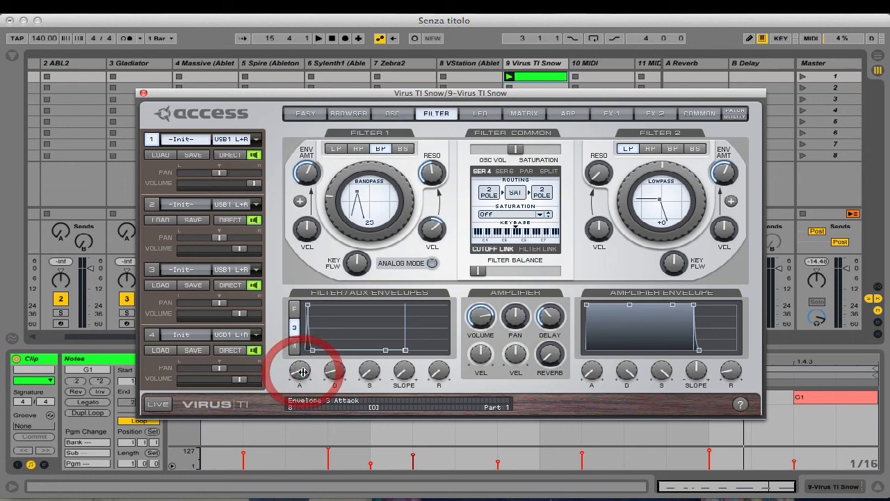
{"action": "left_click", "coordinate": [293, 310]}
{"action": "key", "text": "space"}
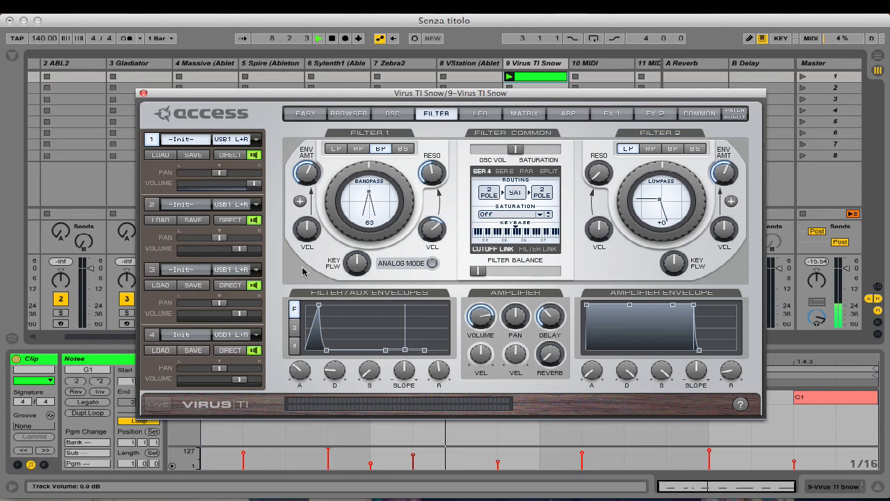
Apply Digital saturation with the oscillator section volume raised to about +39, and lower Filter 1's resonance.
{"action": "key", "text": "space"}
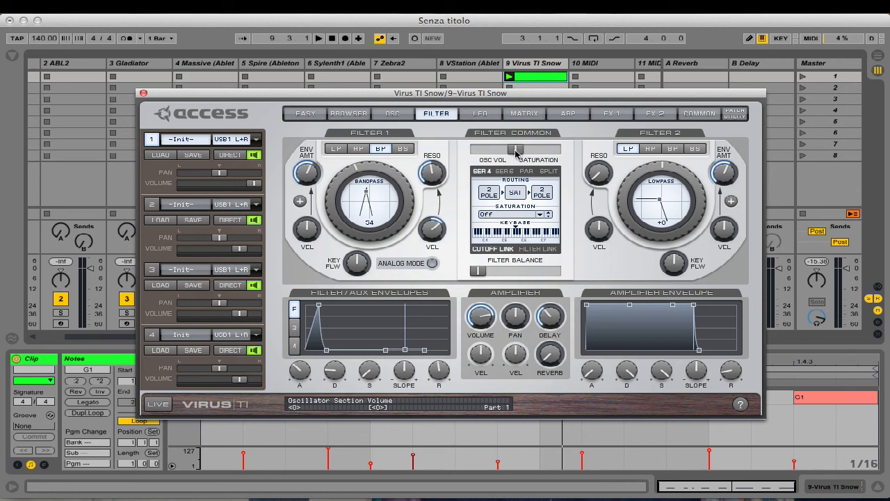
{"action": "left_click_drag", "start_coordinate": [516, 150], "coordinate": [542, 152]}
{"action": "left_click", "coordinate": [522, 215]}
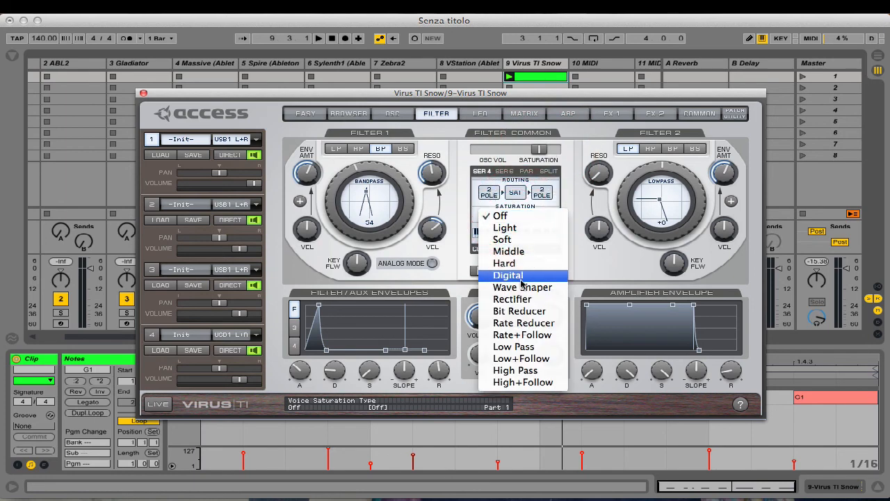
{"action": "left_click", "coordinate": [521, 275]}
{"action": "left_click_drag", "start_coordinate": [433, 177], "coordinate": [434, 207]}
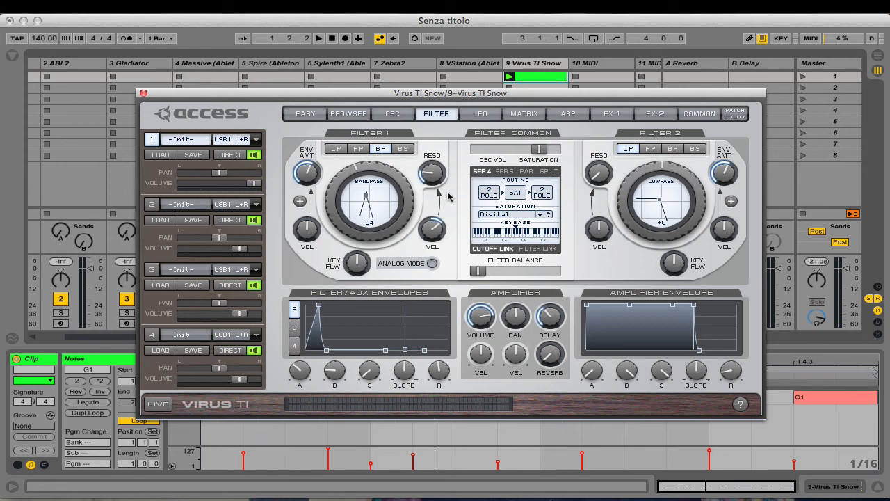
Raise the noise level slightly in the oscillator mixer while the clip plays, and check the noise color and punch intensity.
{"action": "left_click", "coordinate": [405, 114]}
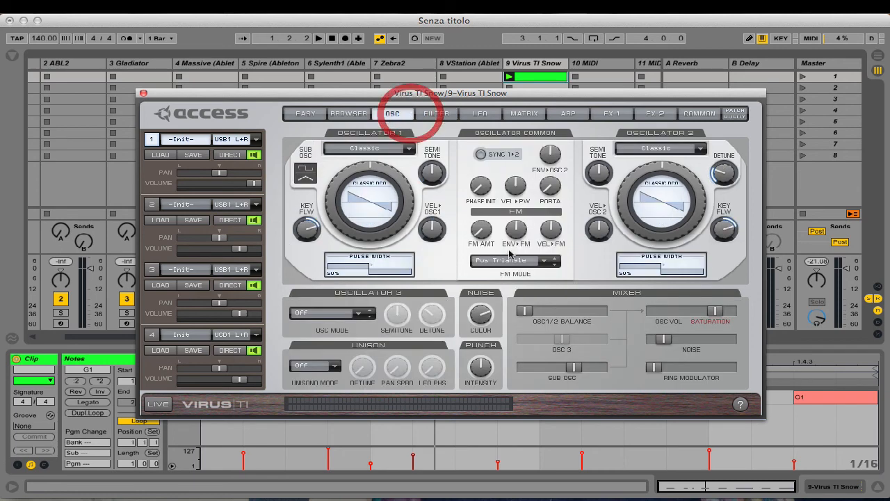
{"action": "key", "text": "space"}
{"action": "mouse_move", "coordinate": [664, 341]}
{"action": "left_mouse_down"}
{"action": "mouse_move", "coordinate": [686, 342]}
{"action": "mouse_move", "coordinate": [667, 339]}
{"action": "left_mouse_up"}
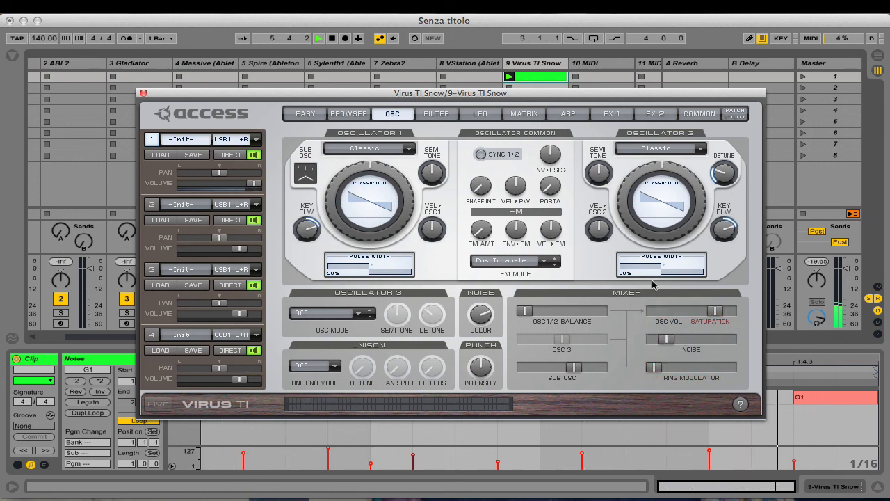
{"action": "left_click", "coordinate": [485, 311]}
{"action": "left_click_drag", "start_coordinate": [485, 311], "coordinate": [494, 376]}
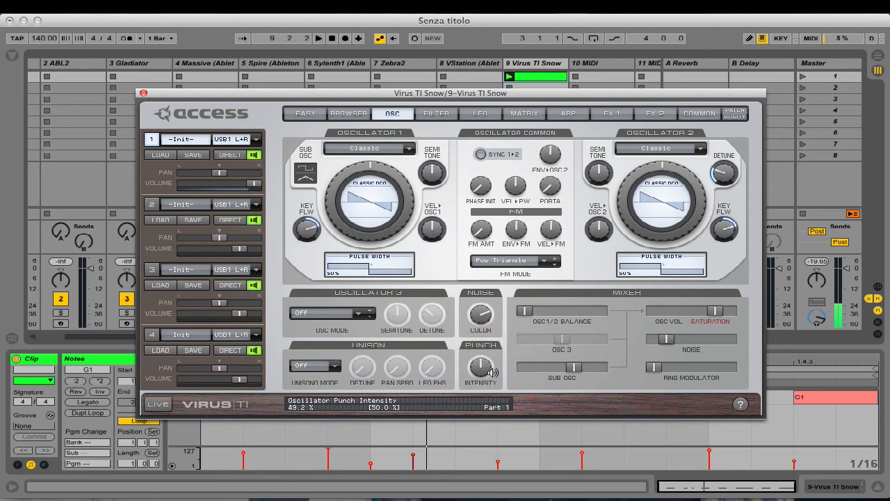
{"action": "left_click", "coordinate": [480, 366]}
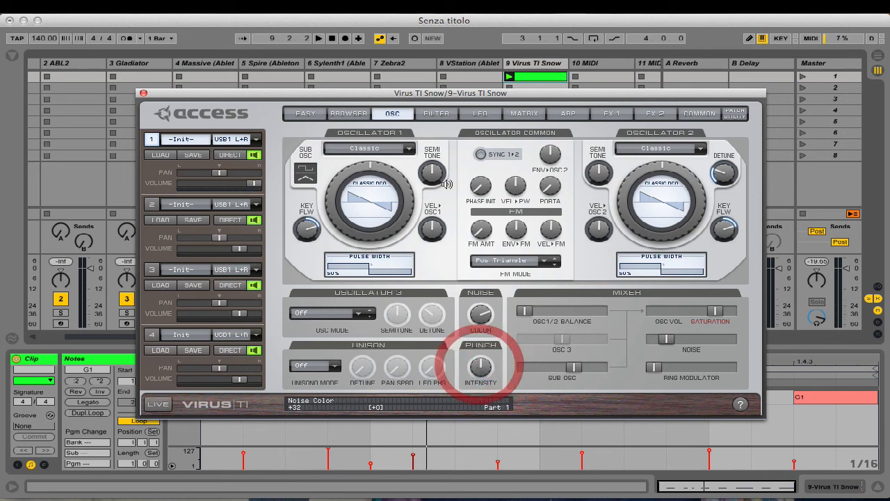
Audition Filter 1 cutoff sweeps with the envelope polarity flipped to negative and back to positive, leaving the cutoff at 44.
{"action": "left_click", "coordinate": [436, 113]}
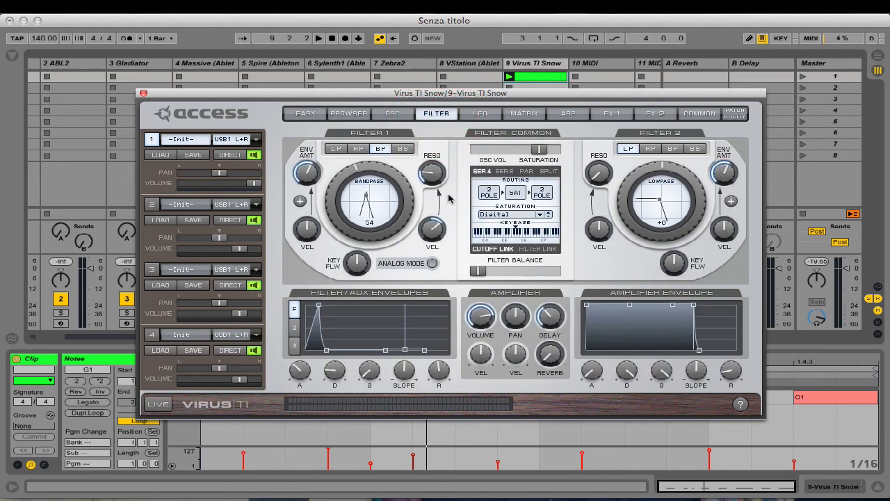
{"action": "key", "text": "space"}
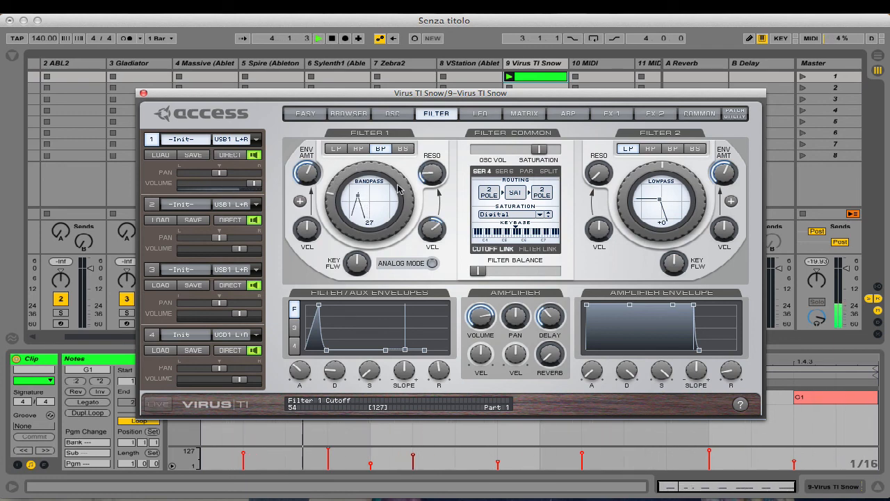
{"action": "left_click", "coordinate": [299, 201]}
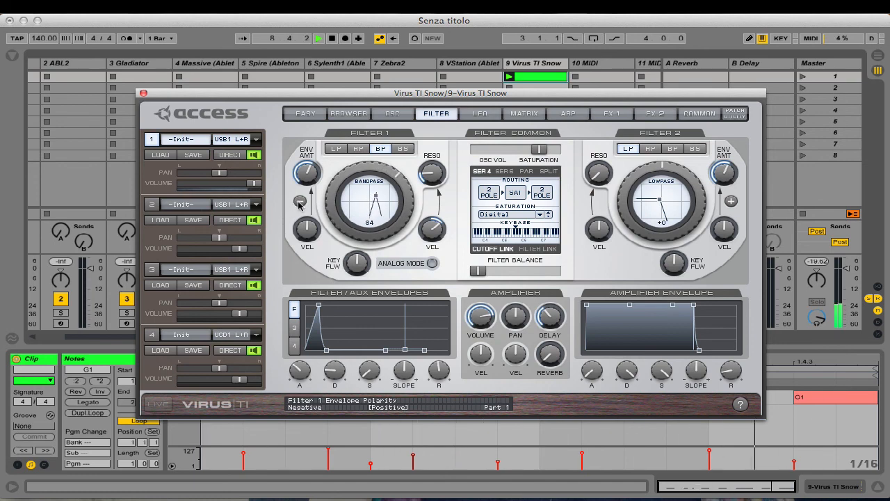
{"action": "left_click", "coordinate": [300, 201]}
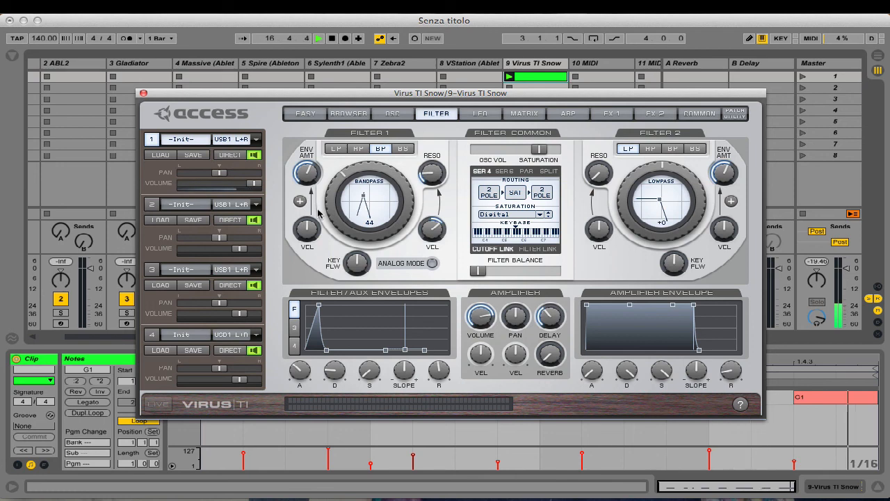
Stop playback and rename the patch in part 1 as RoughAcdBS.
{"action": "left_click", "coordinate": [191, 157]}
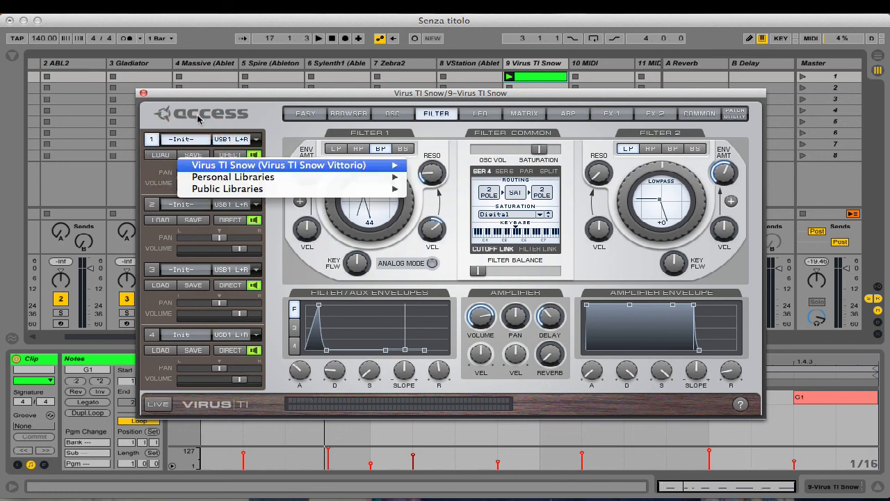
{"action": "left_click", "coordinate": [198, 115]}
{"action": "left_click", "coordinate": [181, 140]}
{"action": "left_click", "coordinate": [180, 140]}
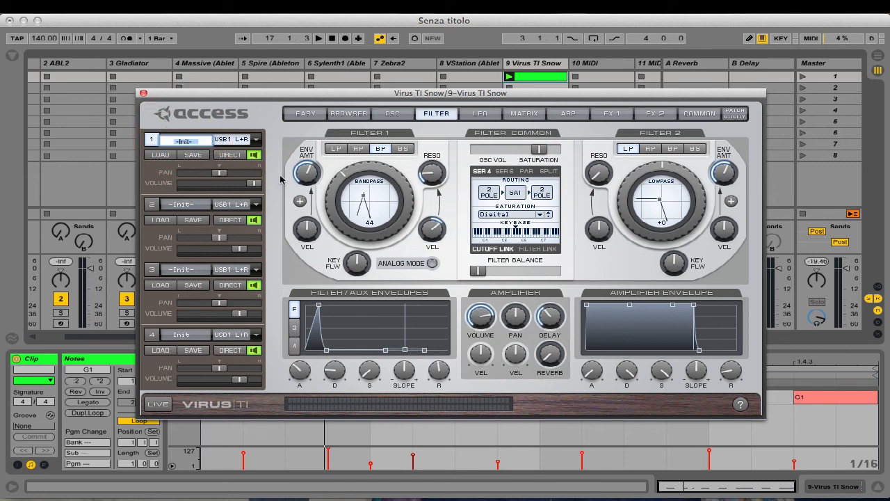
{"action": "type", "text": "R"}
{"action": "type", "text": "A"}
{"action": "type", "text": "cid"}
{"action": "key", "text": "BackSpace"}
{"action": "key", "text": "BackSpace"}
{"action": "key", "text": "BackSpace"}
{"action": "key", "text": "BackSpace"}
{"action": "key", "text": "BackSpace"}
{"action": "type", "text": "BS"}
{"action": "key", "text": "BackSpace"}
{"action": "key", "text": "BackSpace"}
{"action": "type", "text": "AcidBS"}
{"action": "key", "text": "Return"}
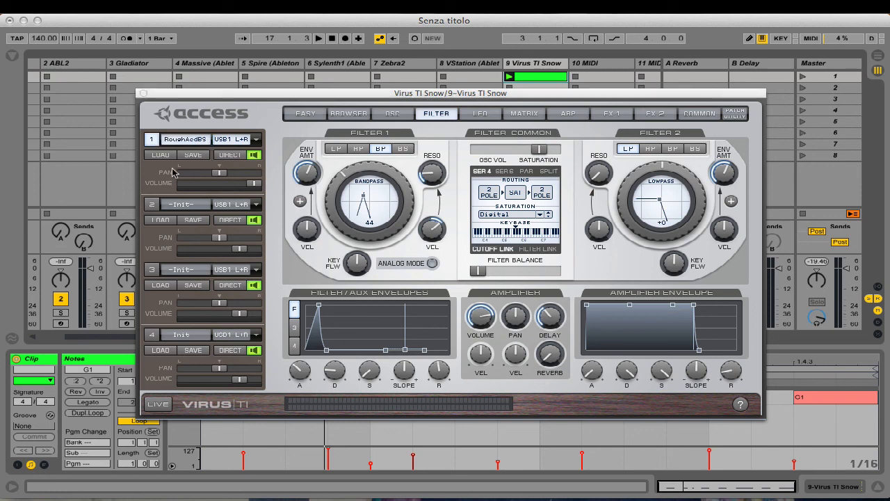
Save the patch into empty slot 021 of My Patches.mid in the Public Libraries.
{"action": "left_click", "coordinate": [194, 155]}
{"action": "mouse_move", "coordinate": [253, 193]}
{"action": "mouse_move", "coordinate": [464, 203]}
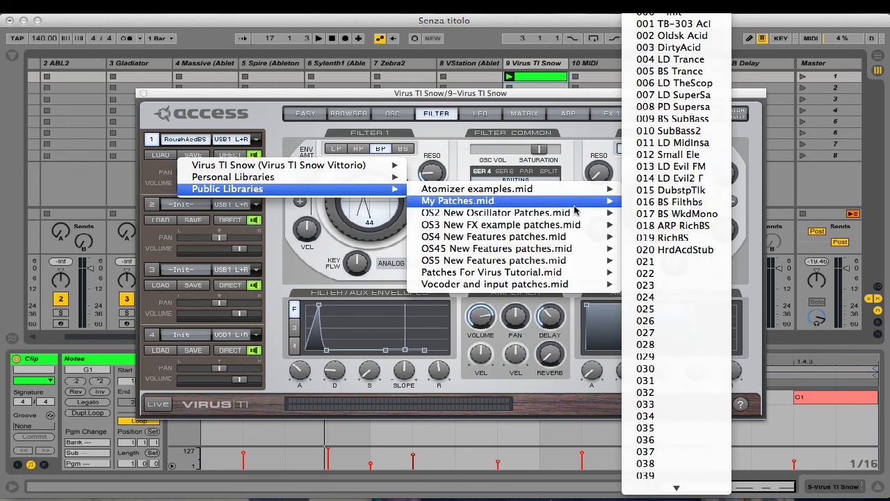
{"action": "left_click", "coordinate": [681, 265]}
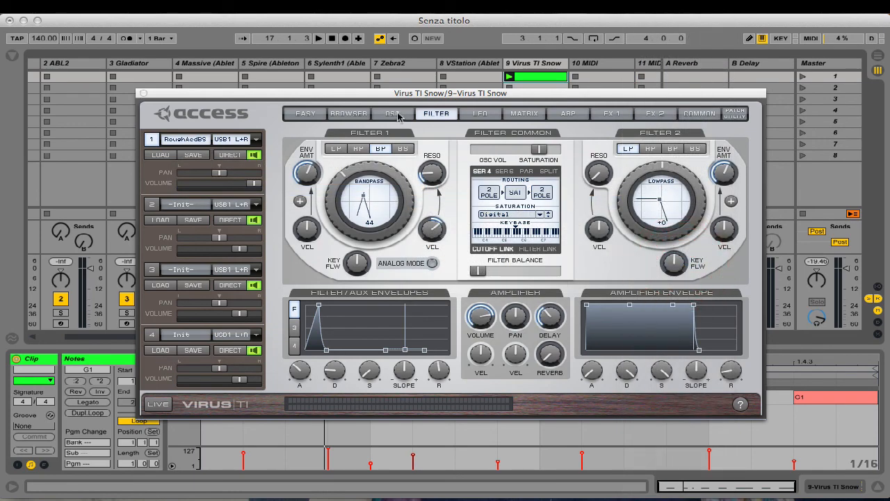
Check the RoughAcdBS entry in the patch browser's My Patches library and look over its Easy Edit overview.
{"action": "left_click", "coordinate": [347, 113]}
{"action": "mouse_move", "coordinate": [381, 318]}
{"action": "left_mouse_down"}
{"action": "mouse_move", "coordinate": [369, 320]}
{"action": "mouse_move", "coordinate": [377, 318]}
{"action": "left_mouse_up"}
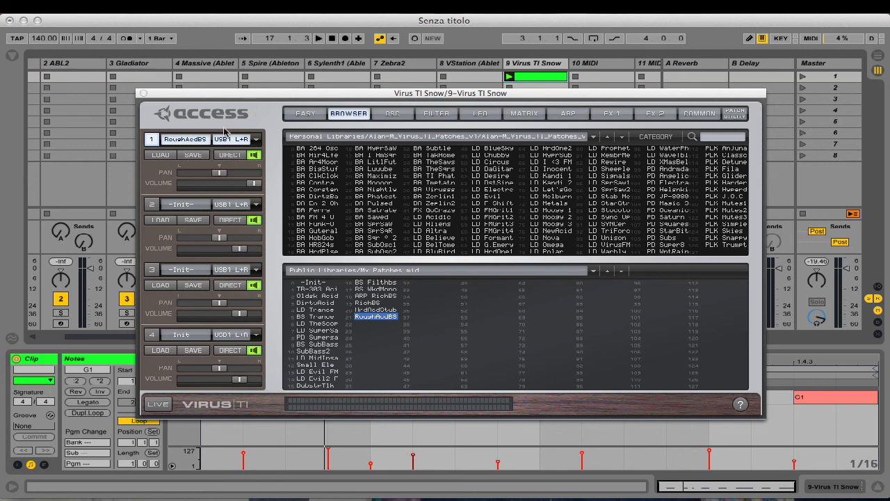
{"action": "left_click", "coordinate": [306, 115]}
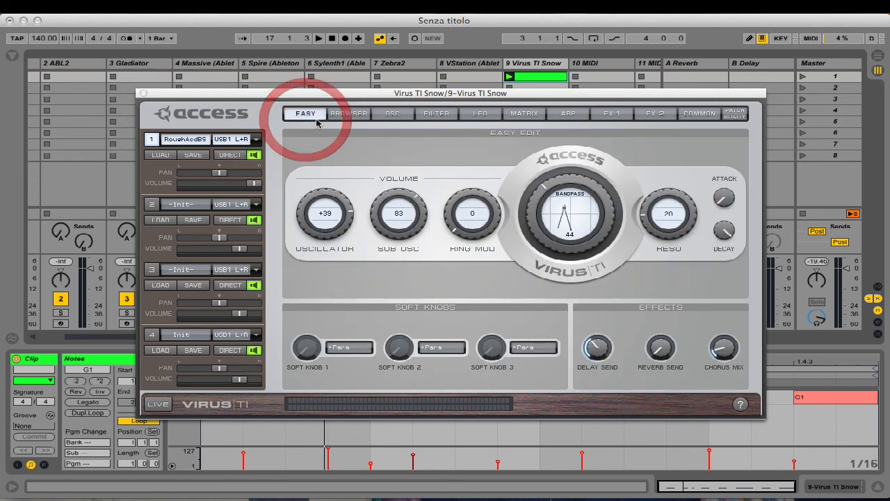
{"action": "left_click", "coordinate": [346, 113]}
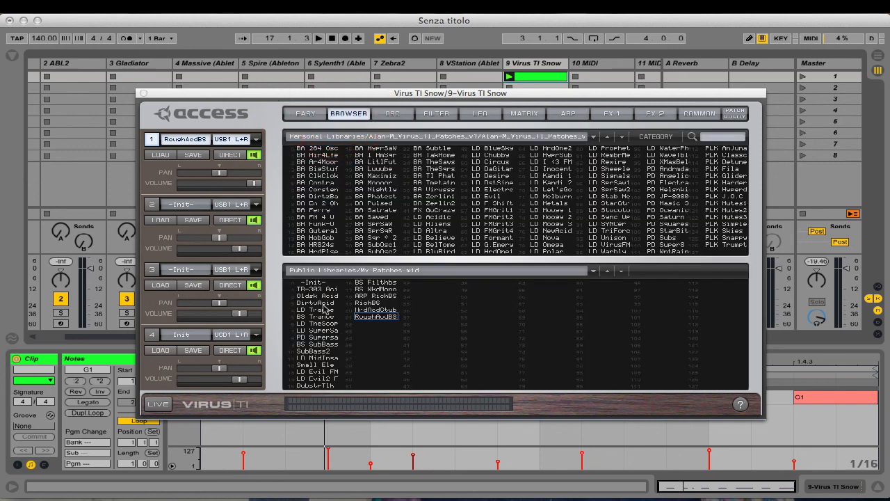